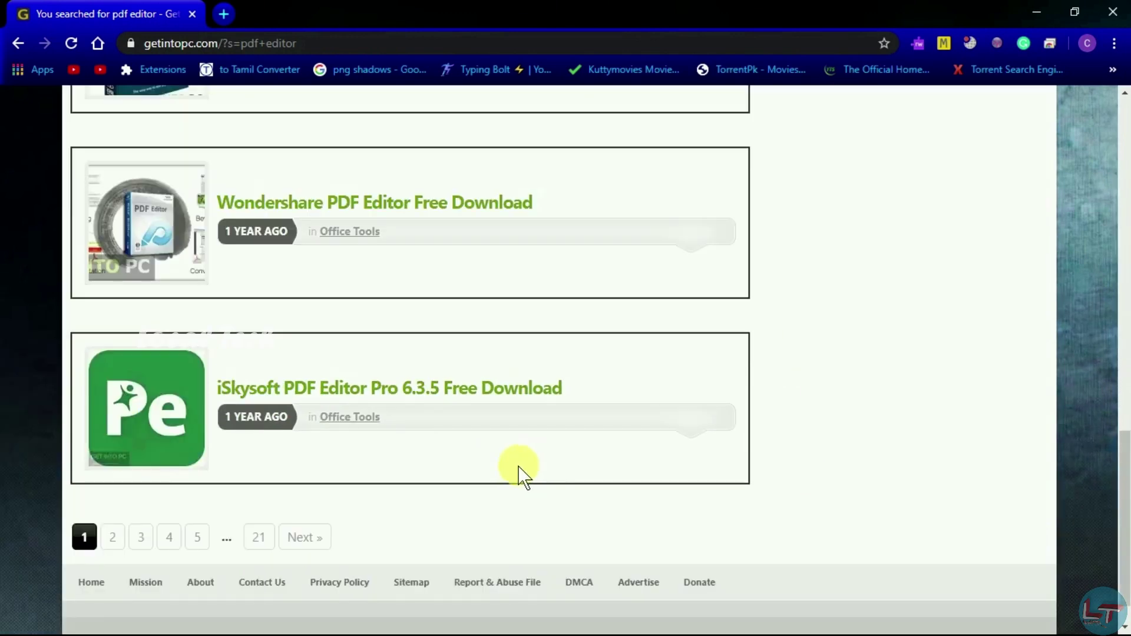
Open the iSkysoft PDF Editor Pro 6.3.5 download page and view its installation guide, closing the guide when done
{"action": "left_click", "coordinate": [439, 391]}
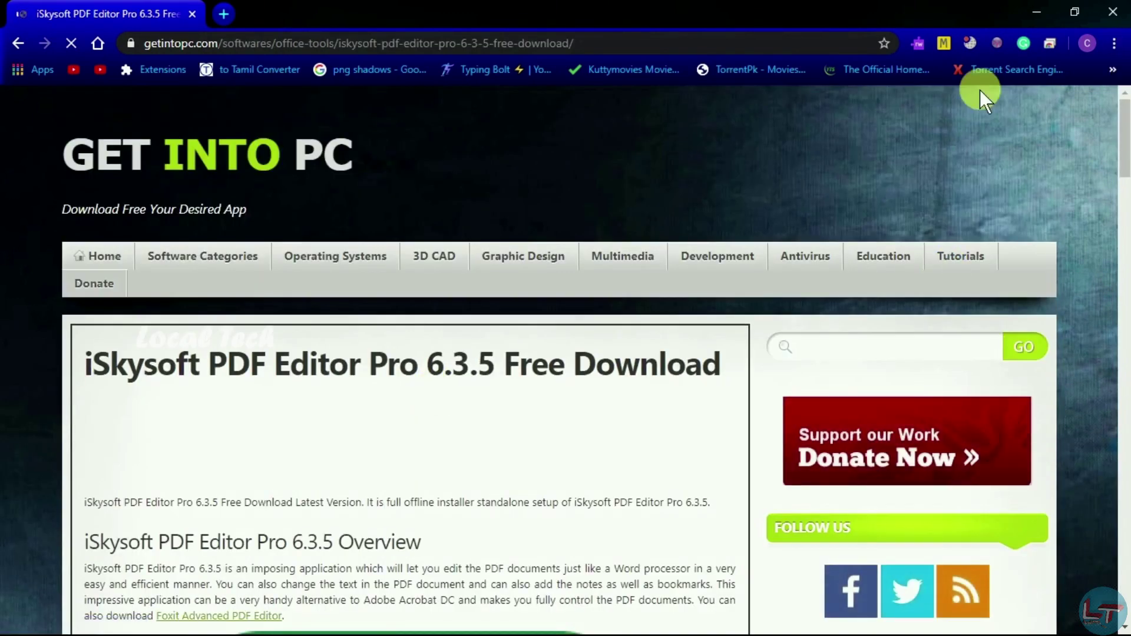
{"action": "scroll", "coordinate": [1122, 129], "scroll_direction": "down", "scroll_amount": 3}
{"action": "left_click_drag", "start_coordinate": [1122, 129], "coordinate": [1124, 472]}
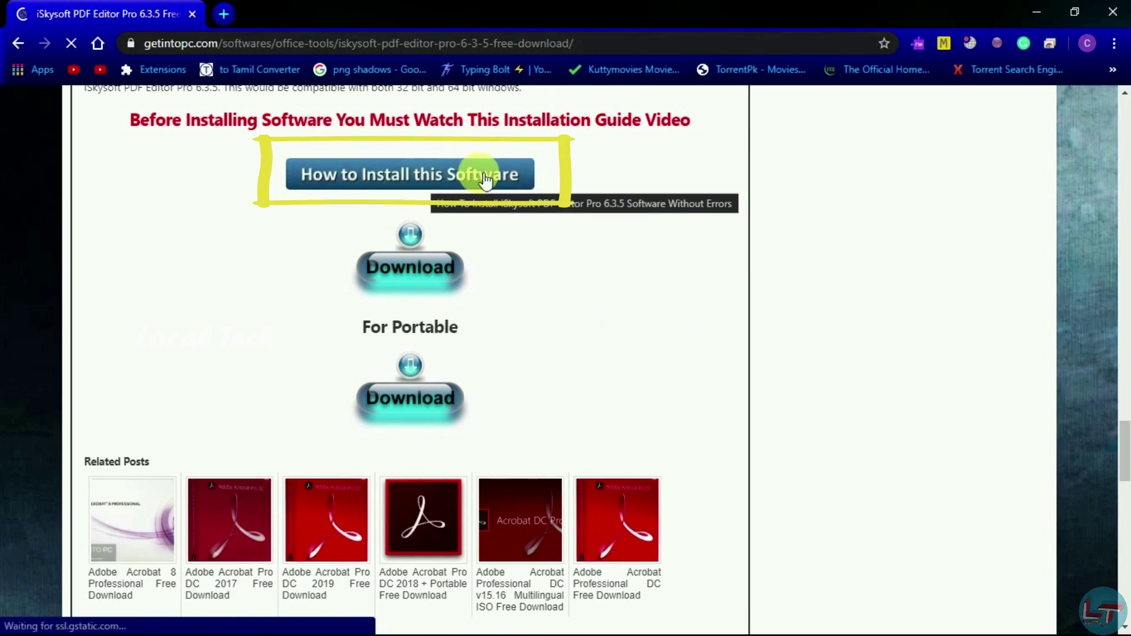
{"action": "left_click", "coordinate": [436, 178]}
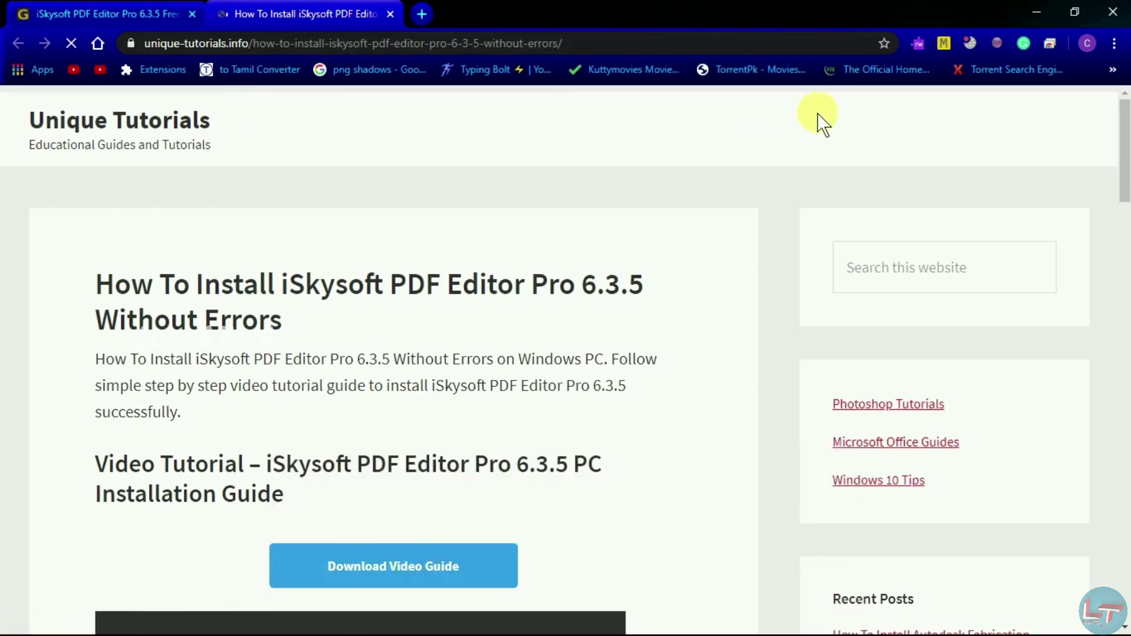
{"action": "left_click_drag", "start_coordinate": [1123, 152], "coordinate": [1119, 216]}
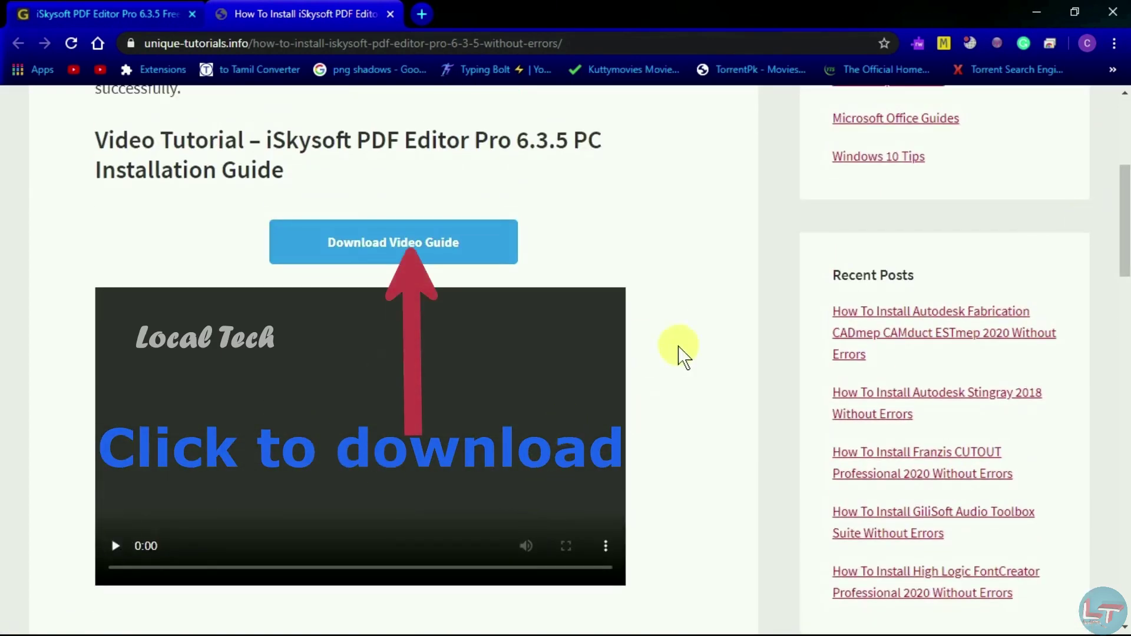
{"action": "left_click", "coordinate": [390, 14]}
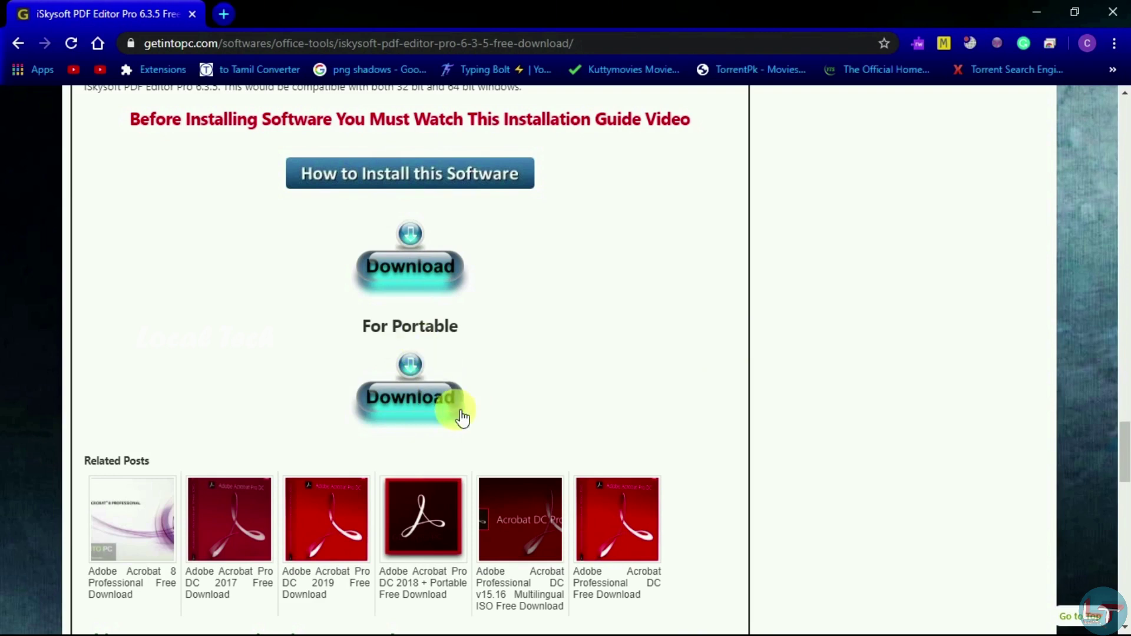
Request the download of the portable version, cancel it and close the download page
{"action": "left_click", "coordinate": [430, 382]}
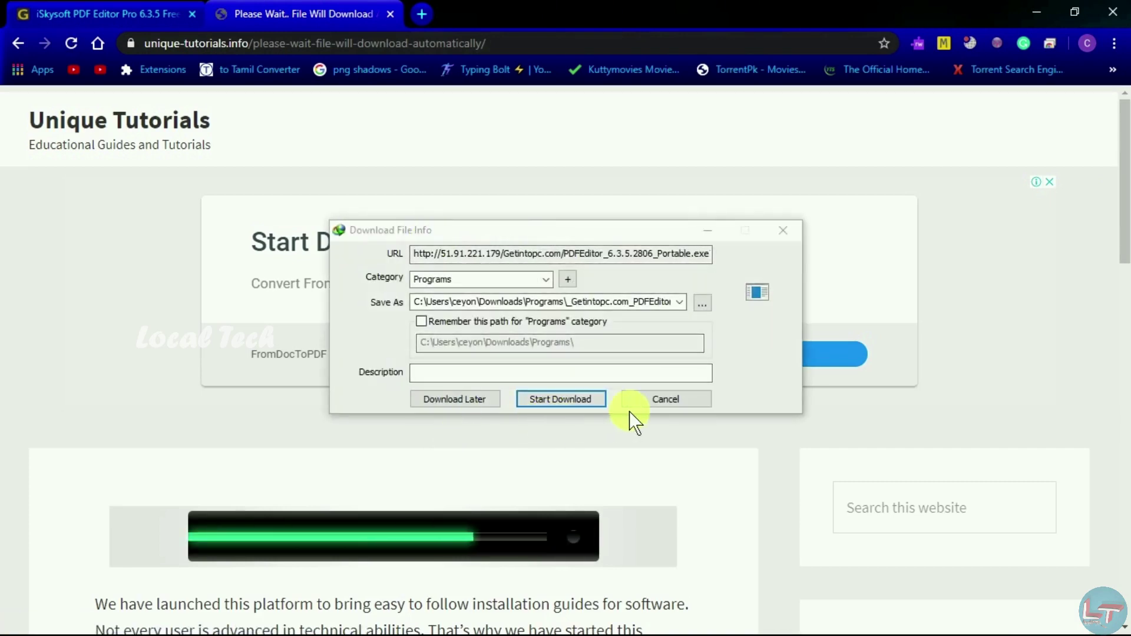
{"action": "left_click", "coordinate": [678, 399]}
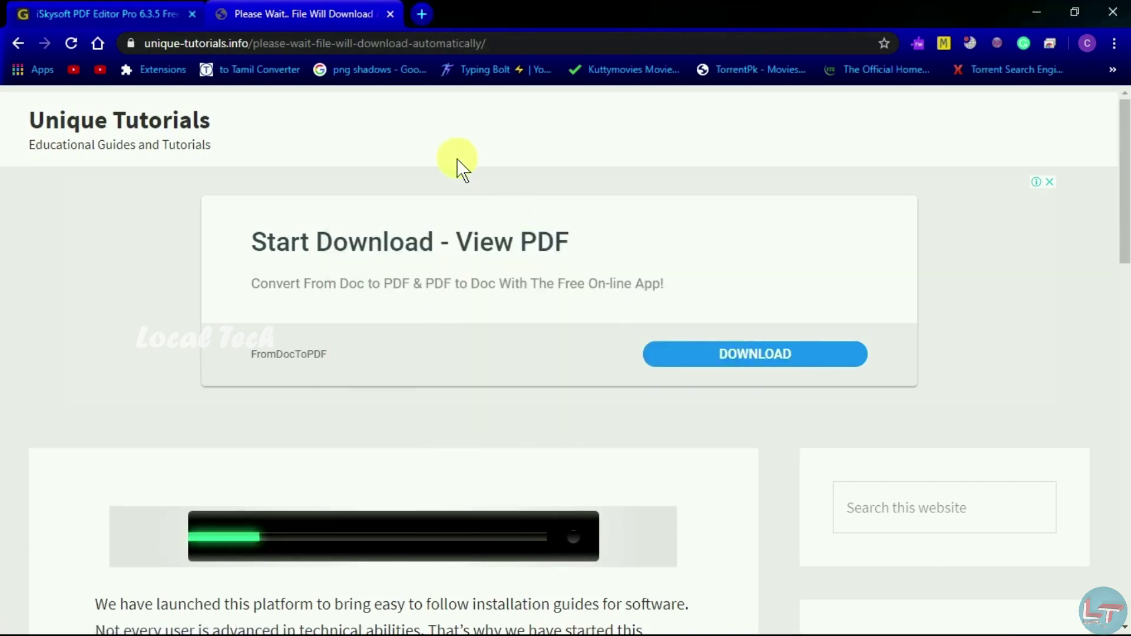
{"action": "left_click", "coordinate": [389, 14]}
Return to the search results and view the Wondershare PDF Editor download page and its installation guide
{"action": "left_click", "coordinate": [17, 41]}
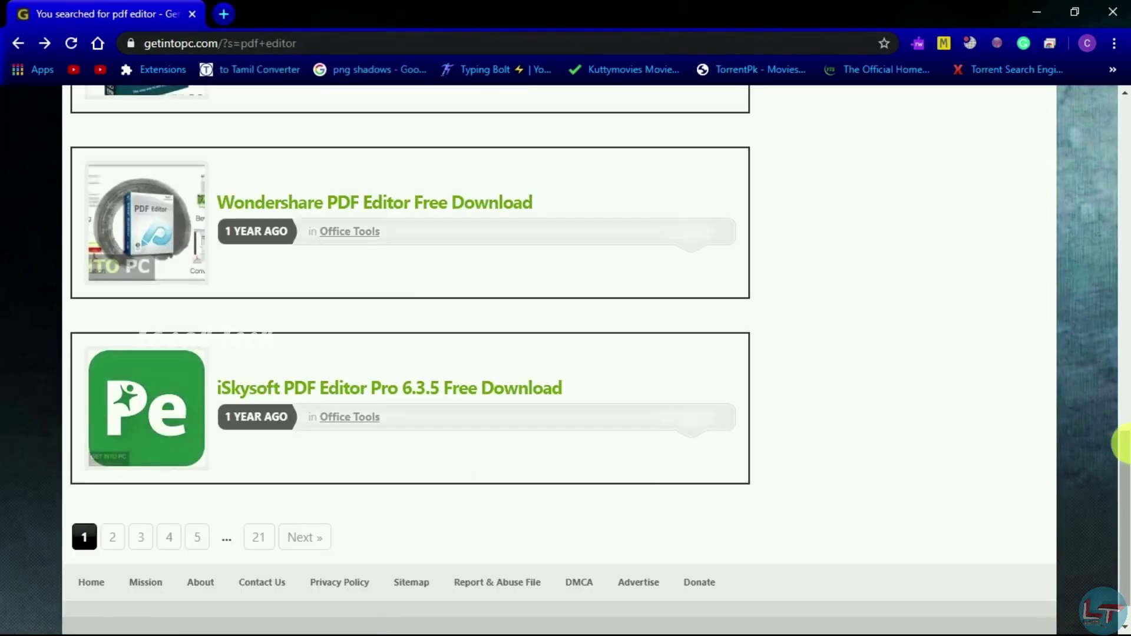
{"action": "left_click", "coordinate": [489, 215]}
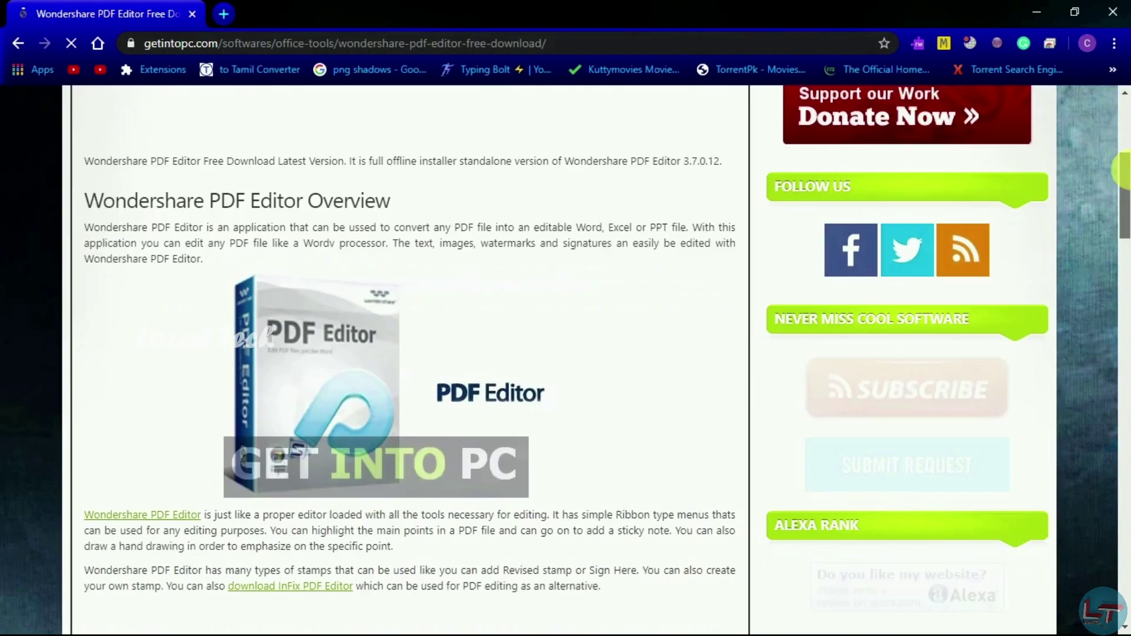
{"action": "left_click_drag", "start_coordinate": [1123, 120], "coordinate": [1124, 441]}
{"action": "left_click", "coordinate": [447, 394]}
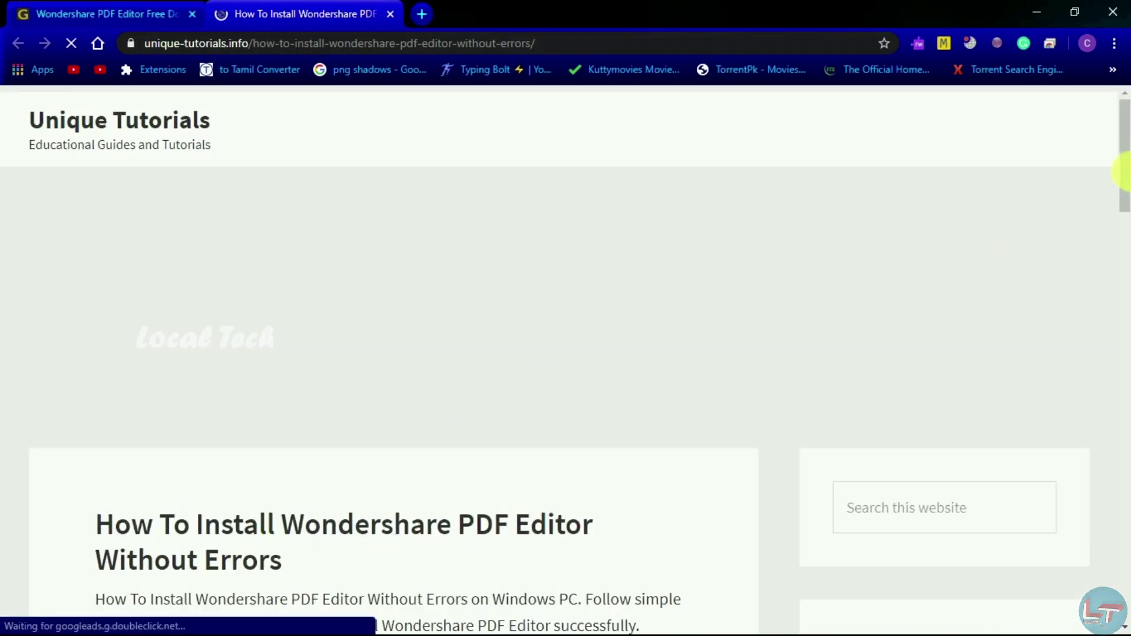
{"action": "left_click_drag", "start_coordinate": [1123, 172], "coordinate": [1124, 277]}
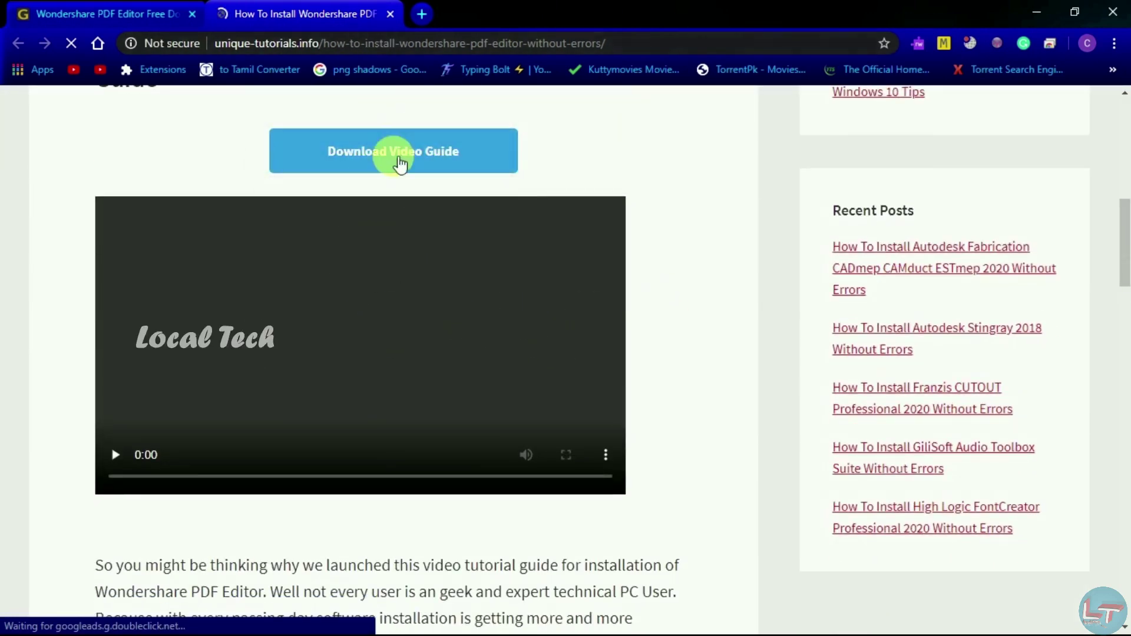
{"action": "left_click", "coordinate": [390, 14]}
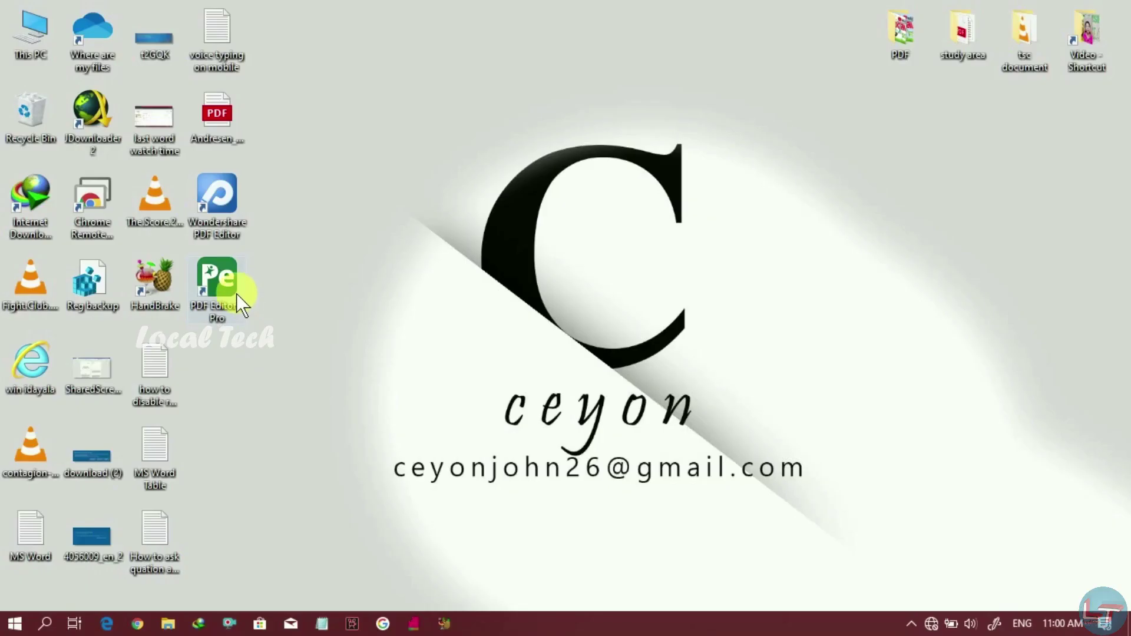
Launch PDF Editor Pro and open the 073 proposal file from the desktop's study area folder
{"action": "double_click", "coordinate": [228, 295]}
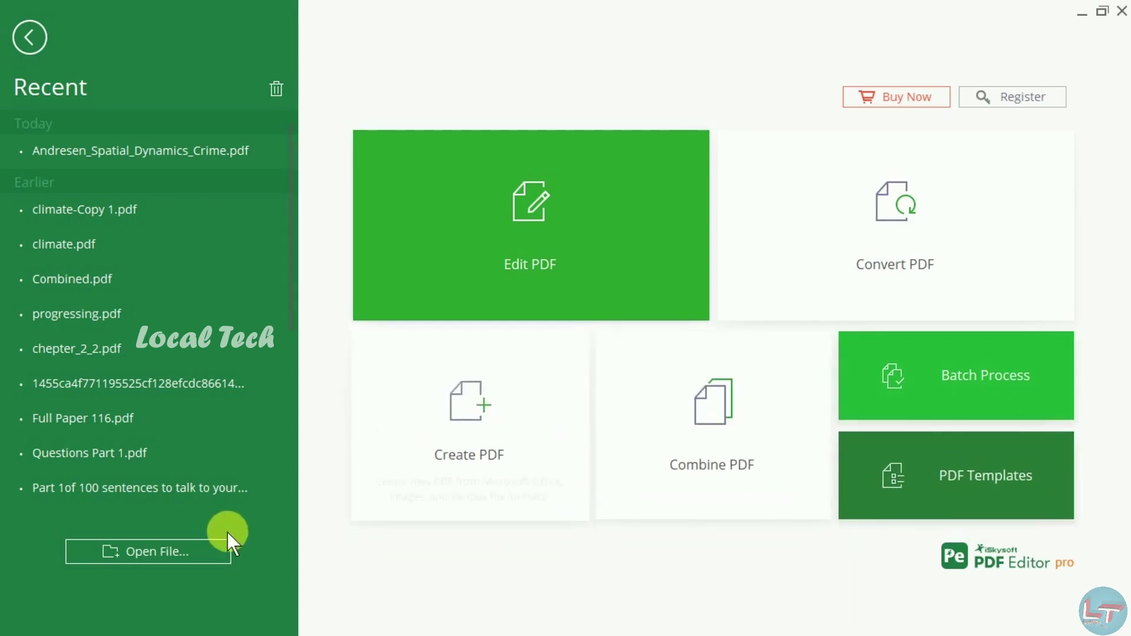
{"action": "left_click", "coordinate": [203, 555]}
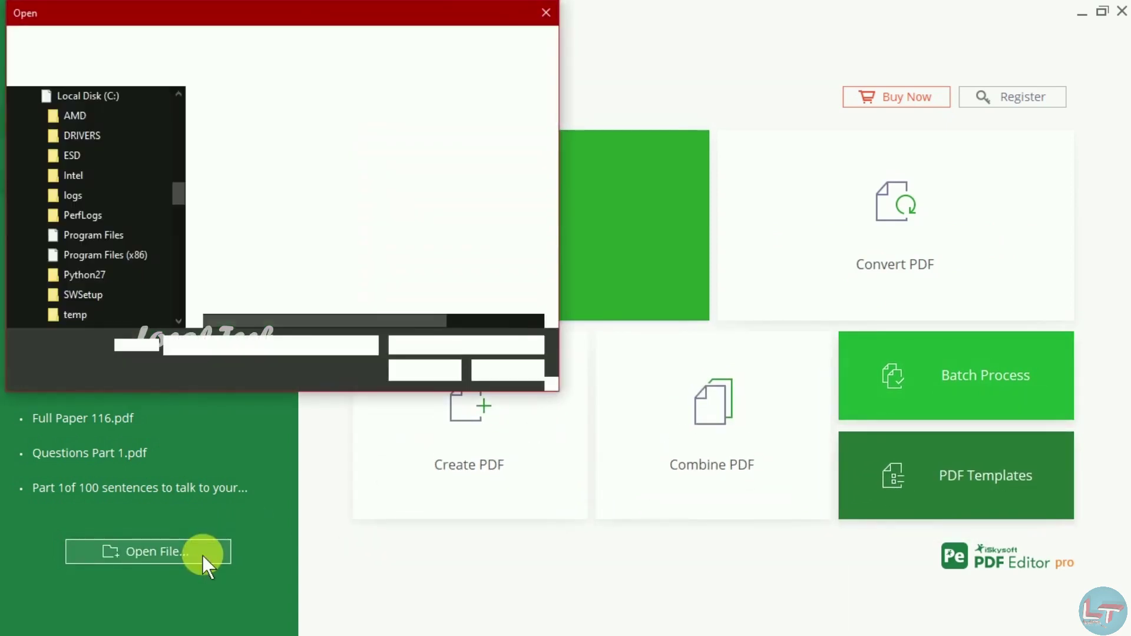
{"action": "left_click_drag", "start_coordinate": [178, 198], "coordinate": [171, 100]}
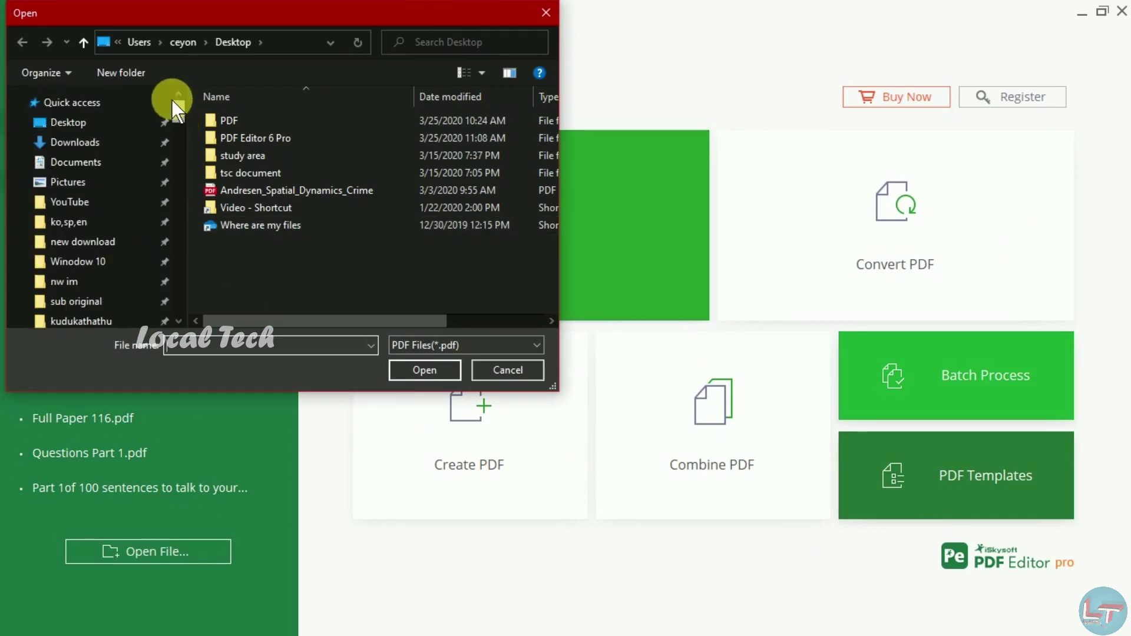
{"action": "left_click", "coordinate": [108, 121]}
{"action": "double_click", "coordinate": [415, 157]}
{"action": "double_click", "coordinate": [472, 171]}
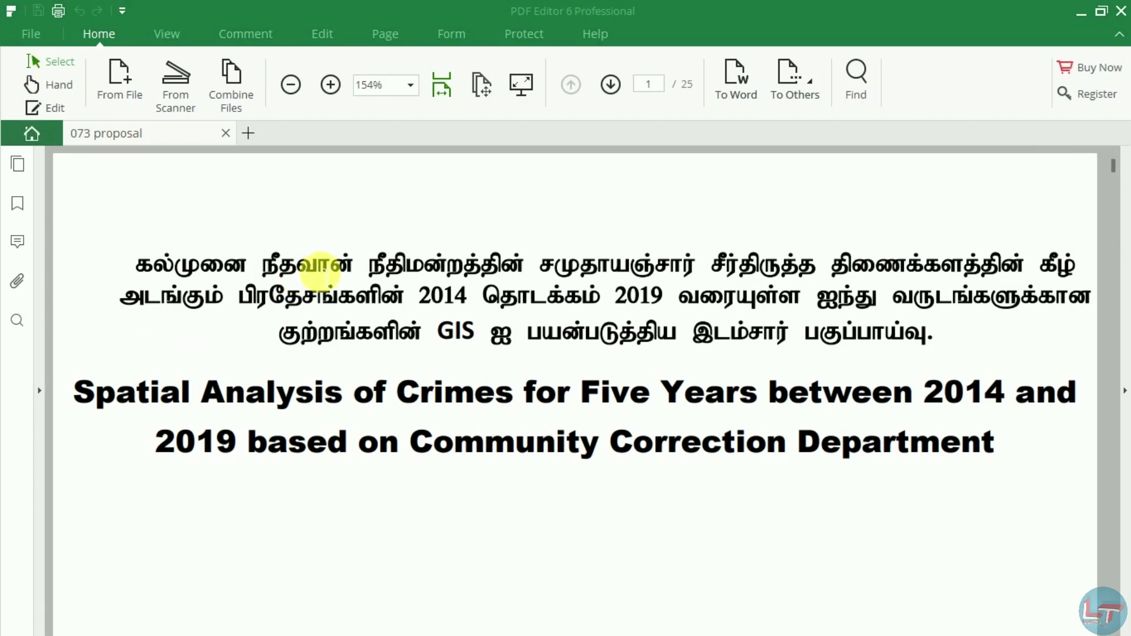
Try underline, strikethrough, squiggly and caret markups on the word நீதவான் in the Tamil title, and undo them
{"action": "double_click", "coordinate": [337, 265]}
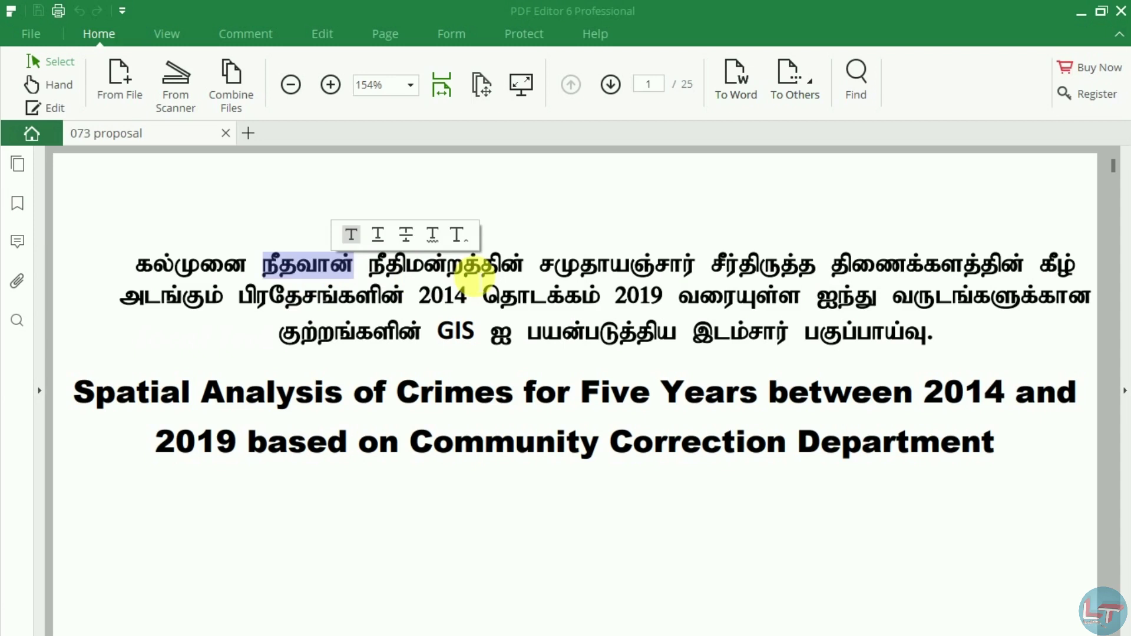
{"action": "left_click", "coordinate": [379, 240]}
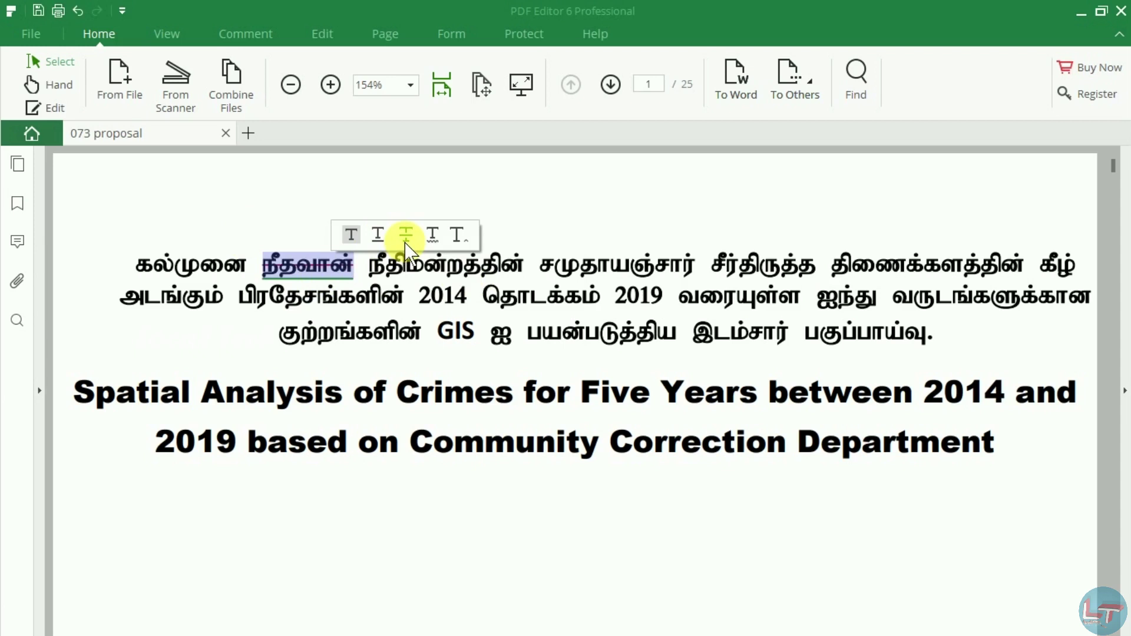
{"action": "left_click", "coordinate": [461, 233]}
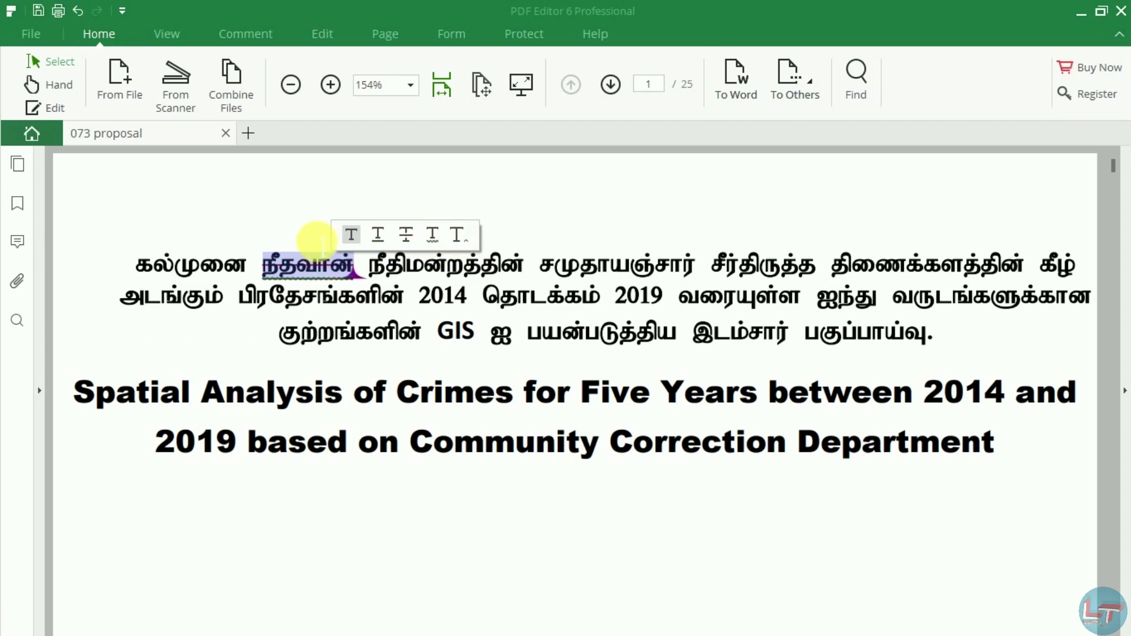
{"action": "left_click", "coordinate": [78, 11]}
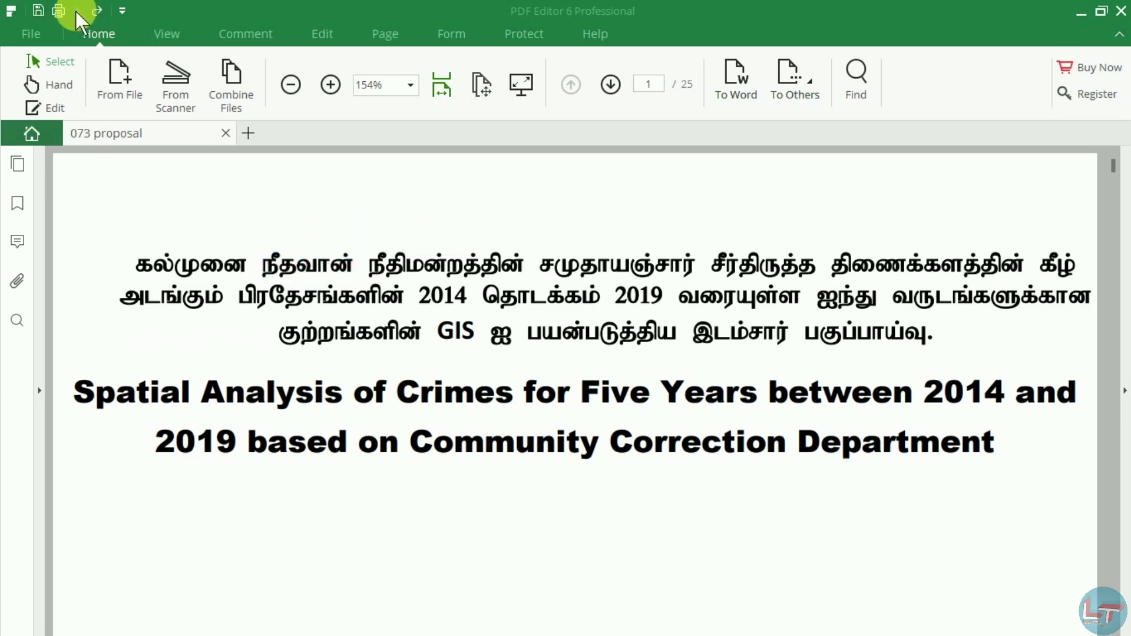
Switch to text editing and append "லோக்கல் டெக்" to the end of the Tamil title
{"action": "left_click", "coordinate": [54, 105]}
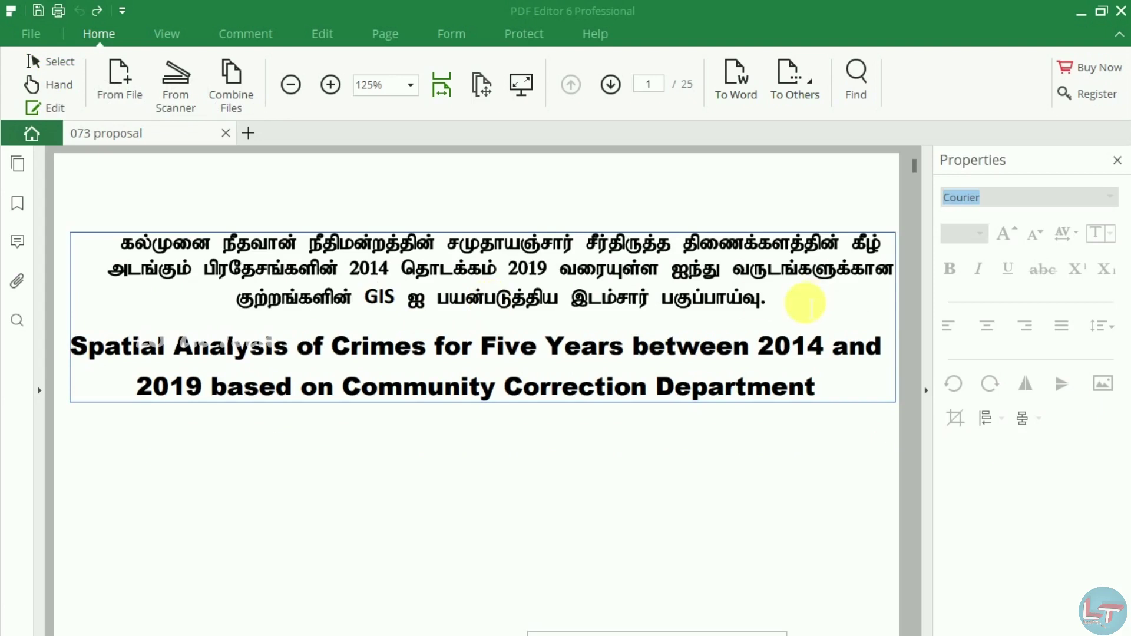
{"action": "left_click", "coordinate": [773, 308]}
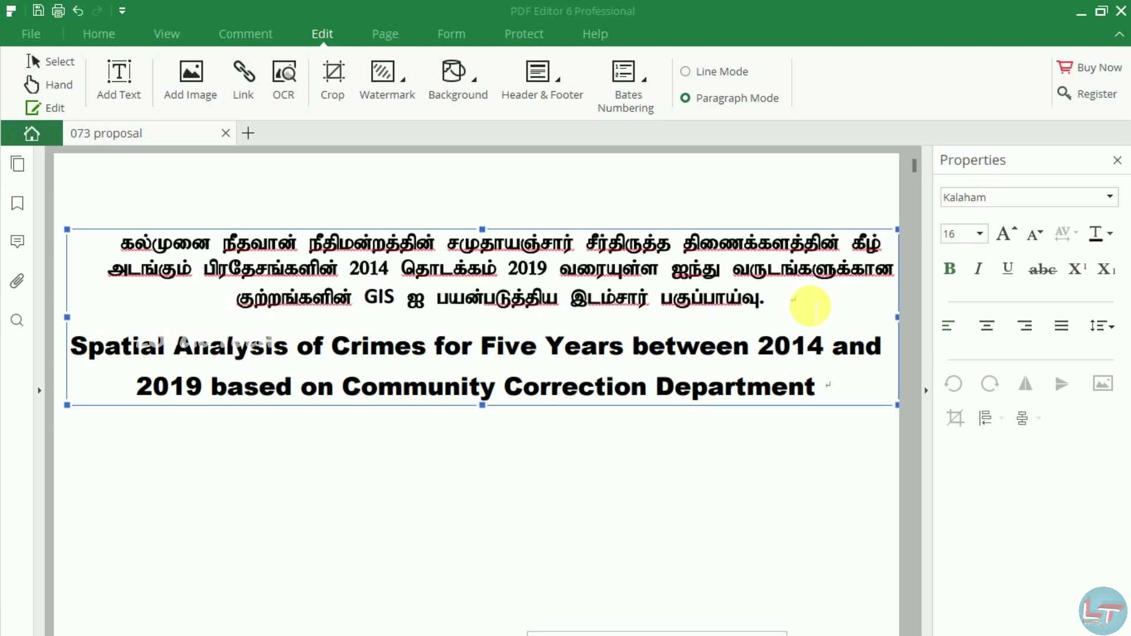
{"action": "type", "text": "ேவா"}
{"action": "key", "text": "BackSpace"}
{"action": "type", "text": "ல"}
{"action": "type", "text": "ாக்"}
{"action": "type", "text": "கல் ெ"}
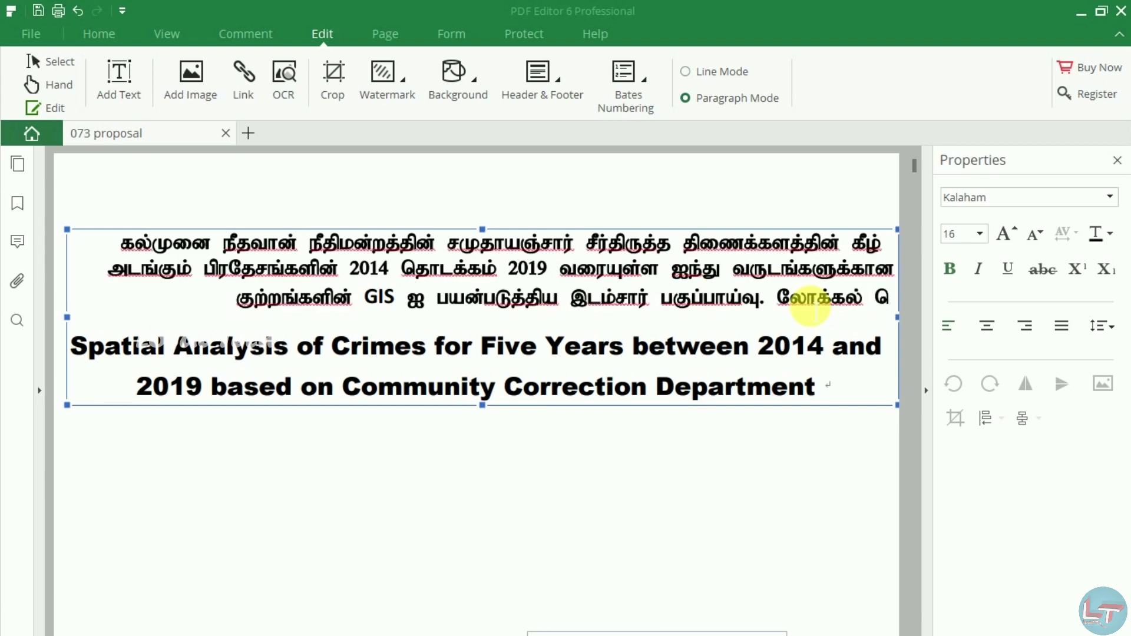
{"action": "type", "text": "டக"}
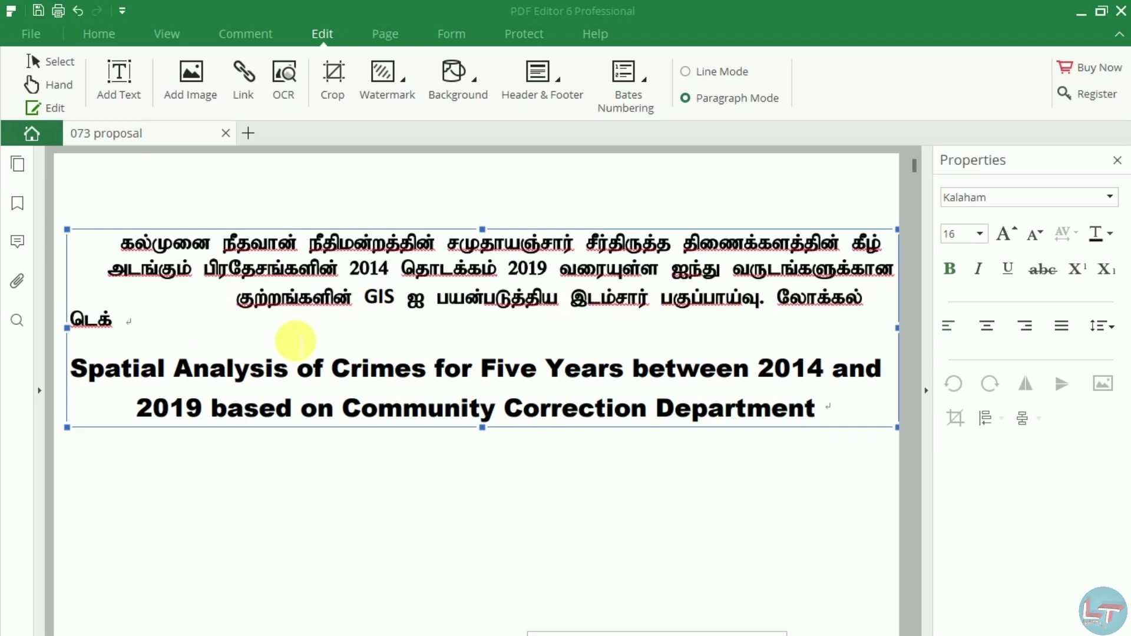
Insert four line breaks after the Tamil title and write "லோக்கல் டெக்" on the second blank line
{"action": "key", "text": "Return"}
{"action": "key", "text": "Return"}
{"action": "key", "text": "Return"}
{"action": "key", "text": "Return"}
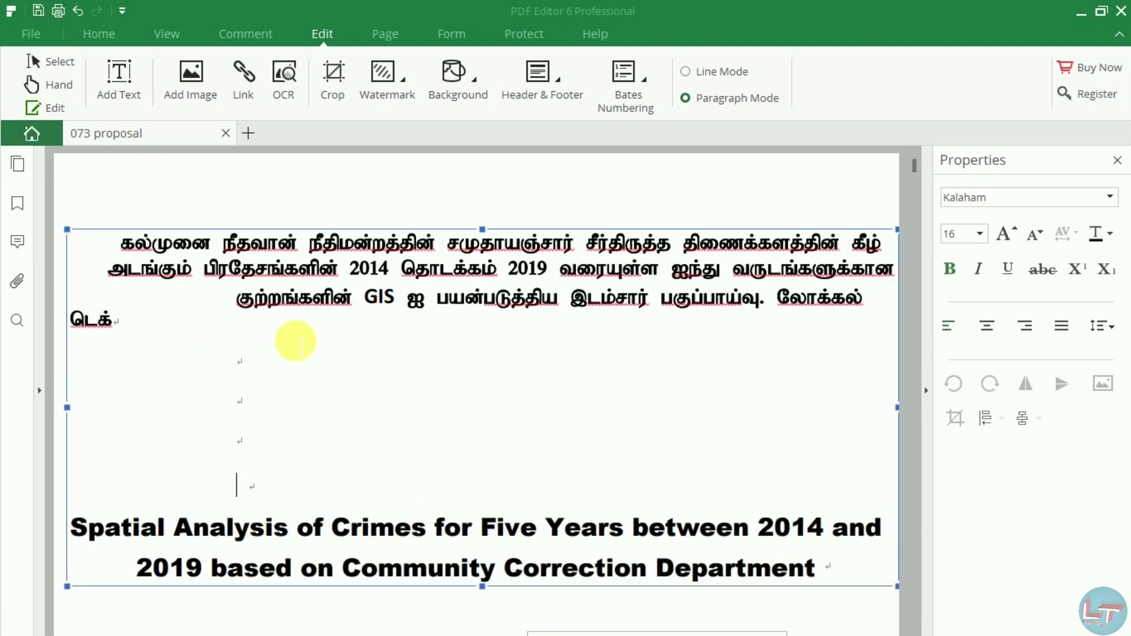
{"action": "key", "text": "Up"}
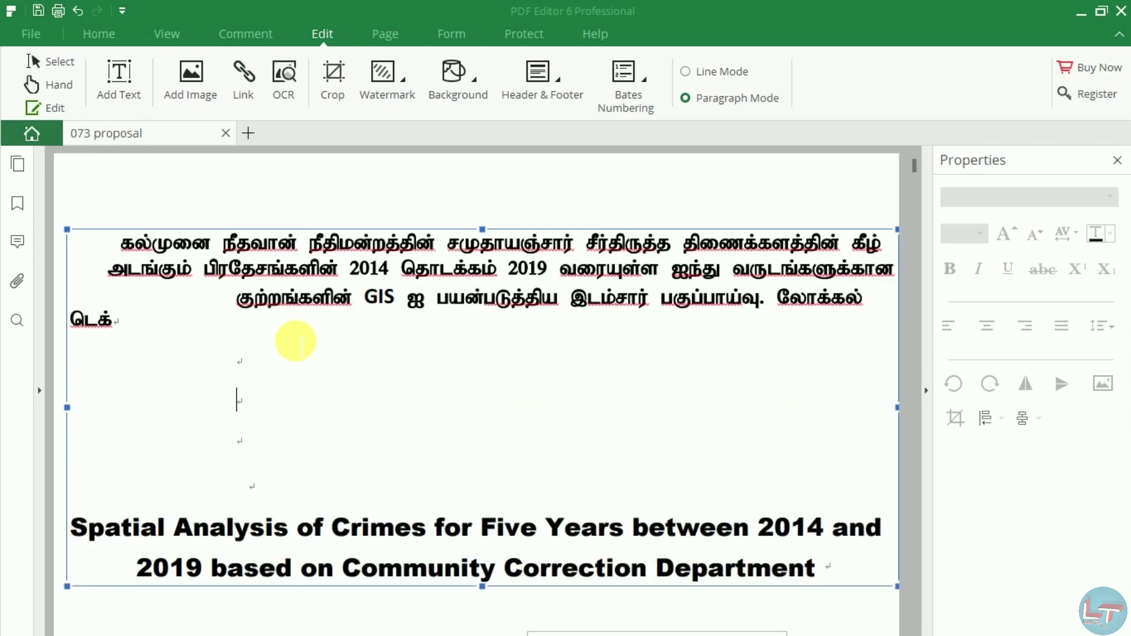
{"action": "type", "text": "லோப"}
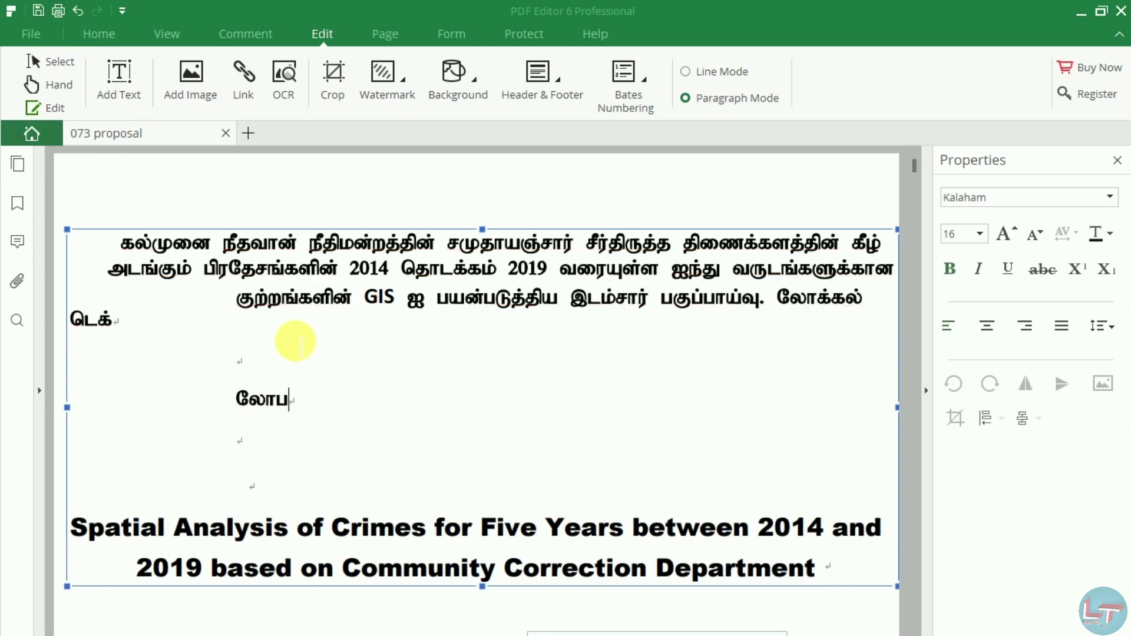
{"action": "key", "text": "BackSpace"}
{"action": "type", "text": "க்கல்"}
{"action": "type", "text": " ெடக்க"}
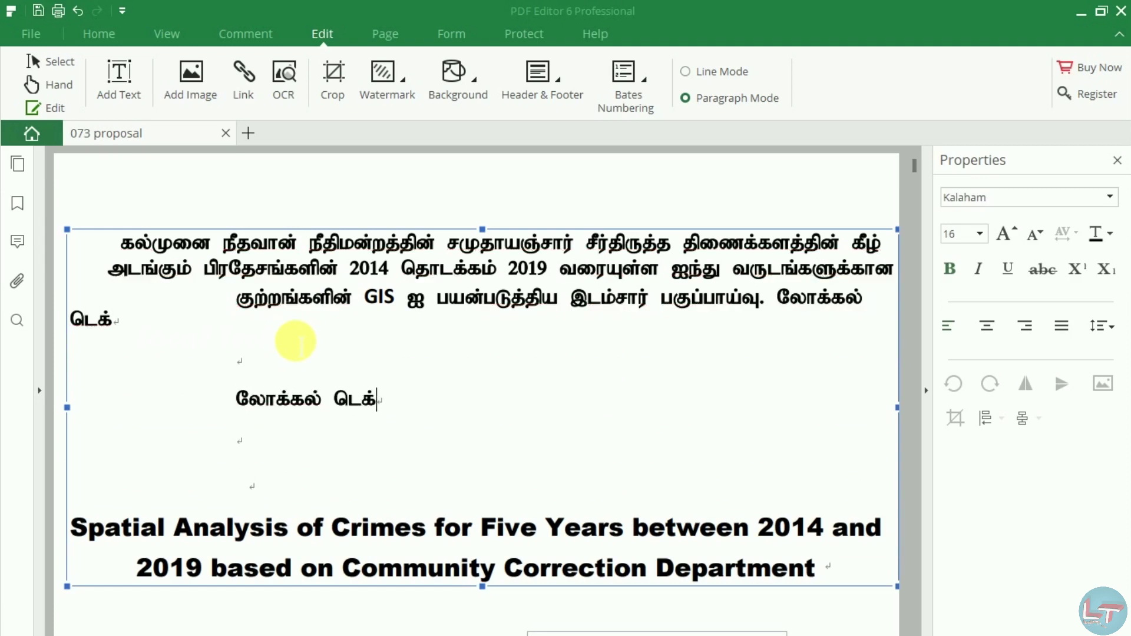
{"action": "key", "text": "BackSpace"}
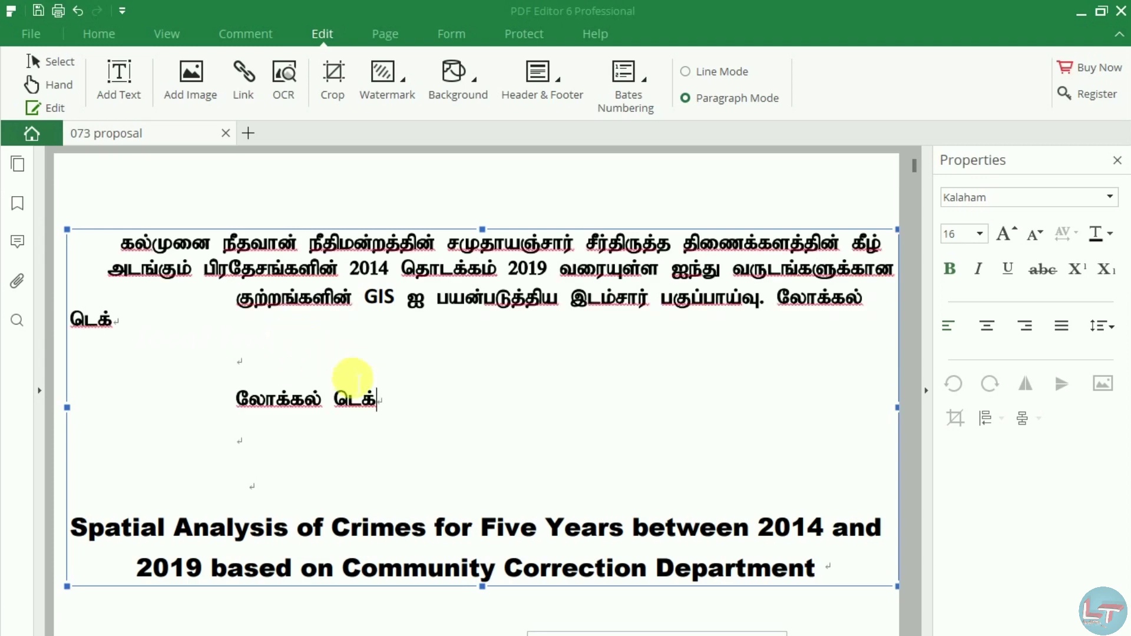
Colour the separate "லோக்கல் டெக்" line between the two titles with standard red
{"action": "left_click_drag", "start_coordinate": [237, 400], "coordinate": [397, 404]}
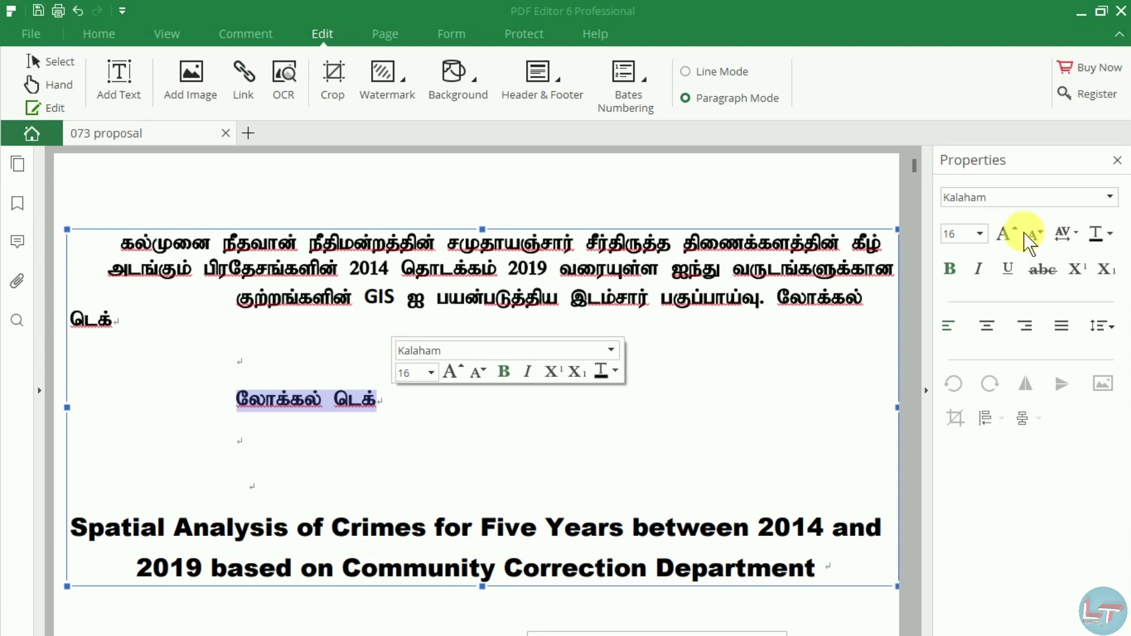
{"action": "left_click", "coordinate": [1109, 235]}
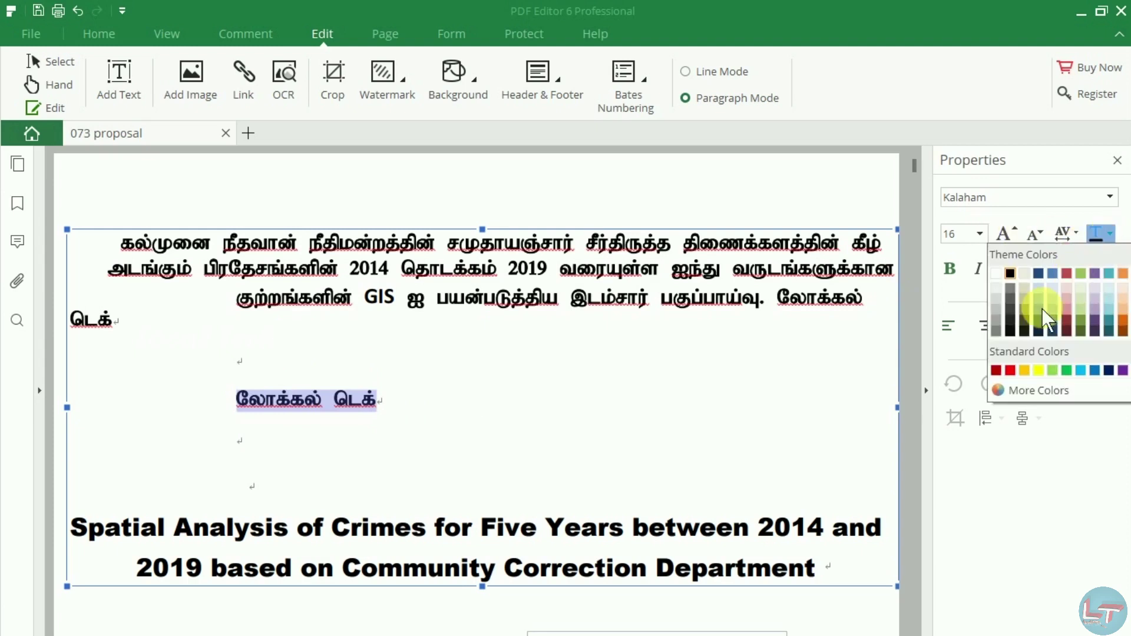
{"action": "left_click", "coordinate": [1010, 370]}
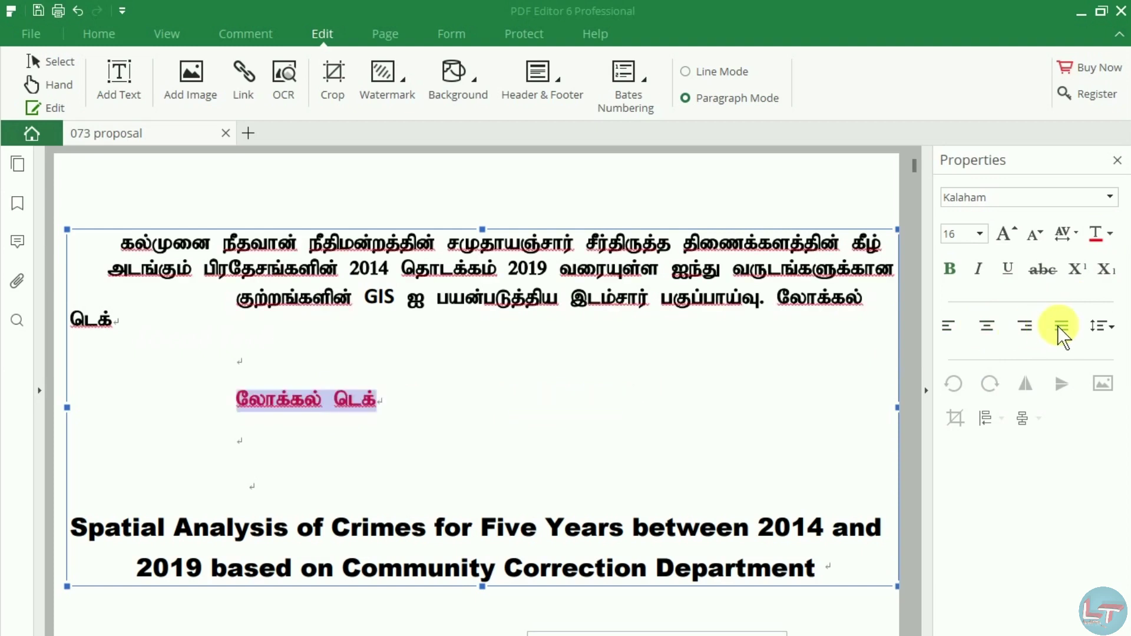
Add a new text box reading "enna venum" to the right of the red line
{"action": "left_click", "coordinate": [123, 78]}
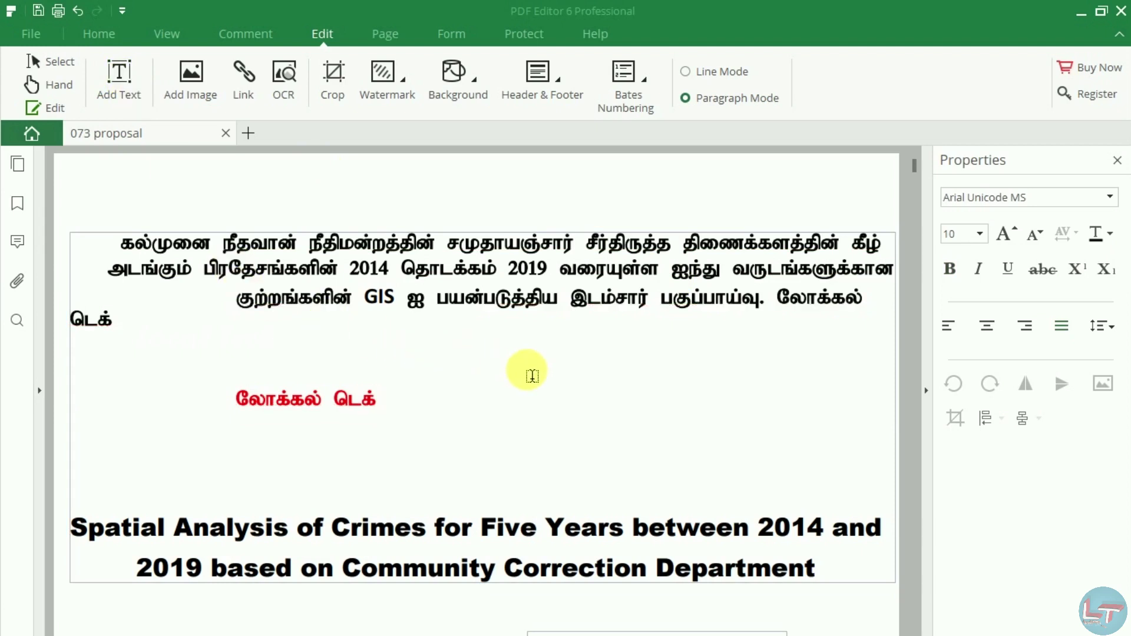
{"action": "left_click", "coordinate": [528, 377]}
{"action": "type", "text": "erina"}
{"action": "type", "text": " venum"}
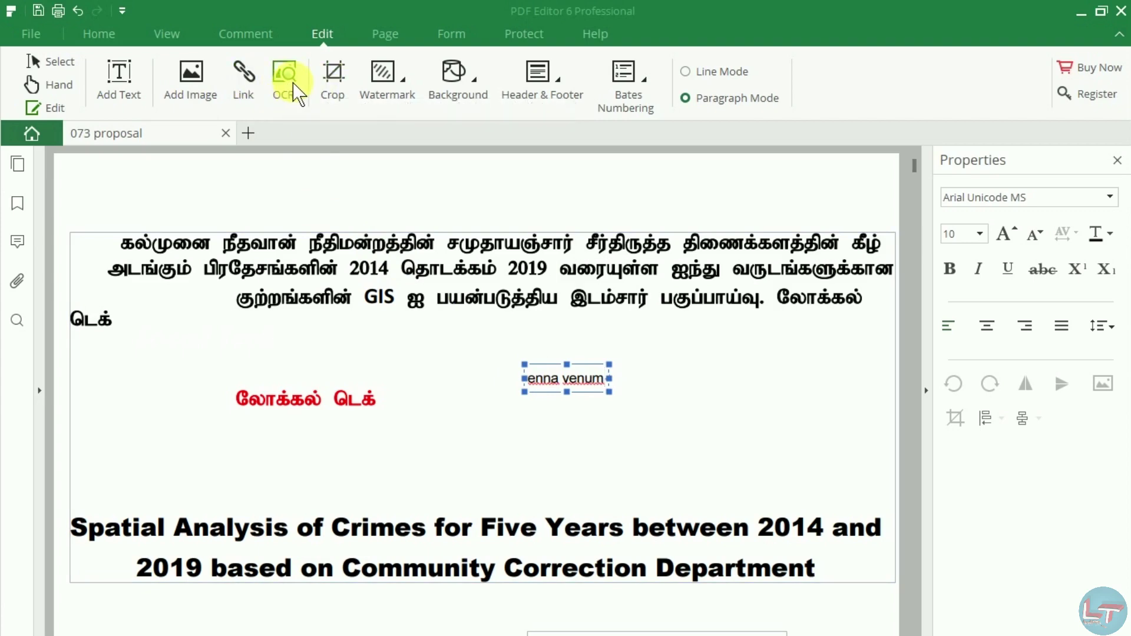
Examine the page crop settings, close them without cropping, and look at the watermark and background options
{"action": "left_click", "coordinate": [330, 80]}
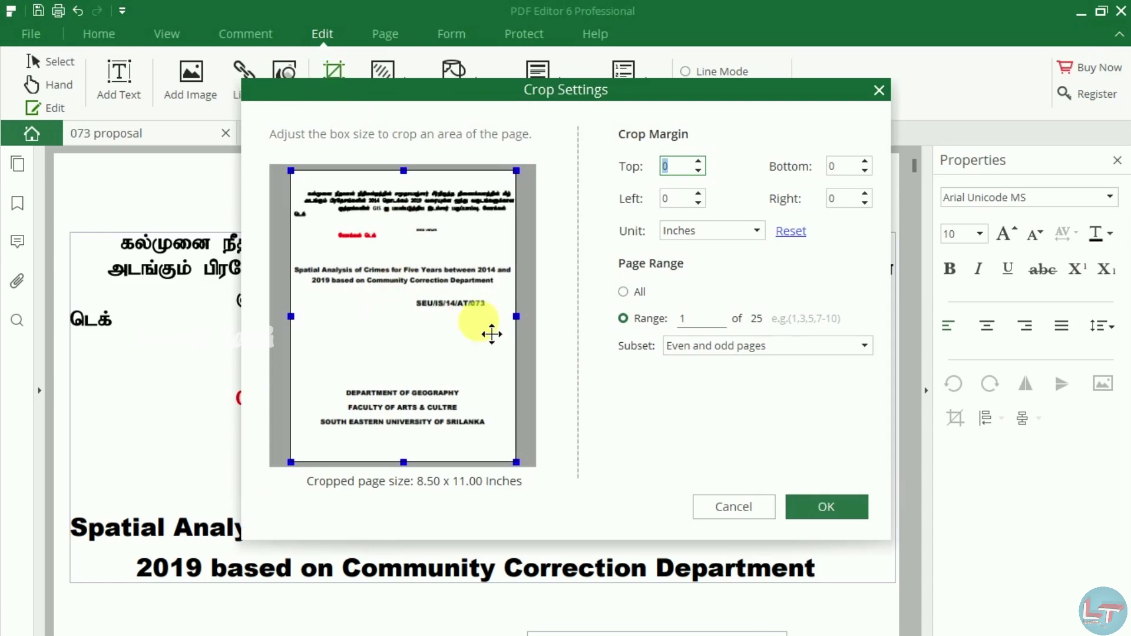
{"action": "left_click", "coordinate": [879, 89]}
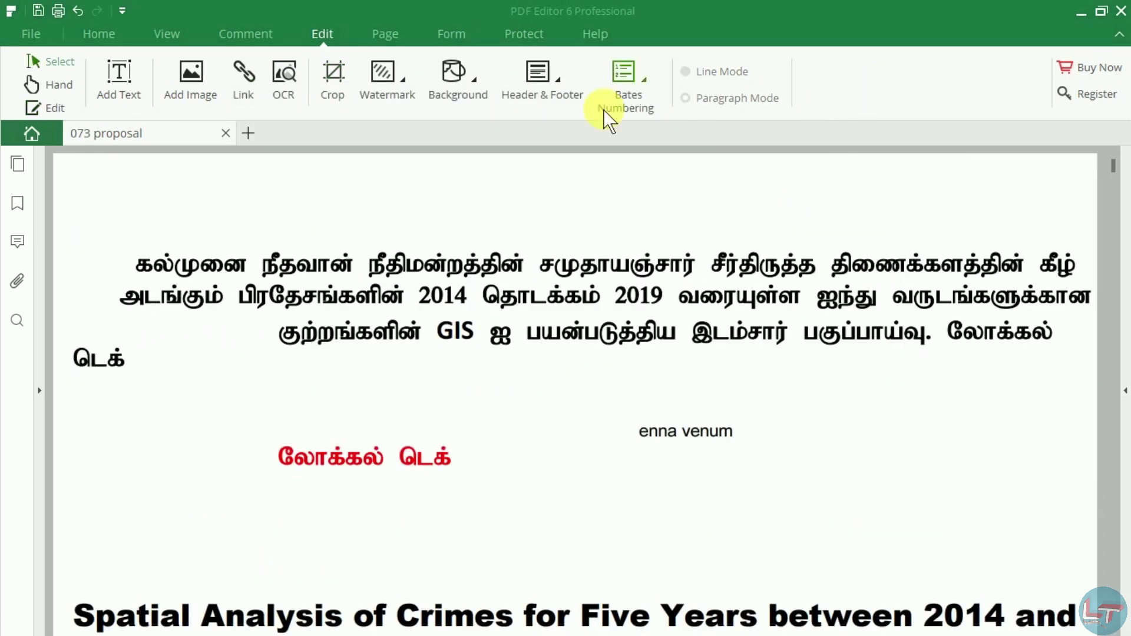
{"action": "left_click", "coordinate": [394, 94]}
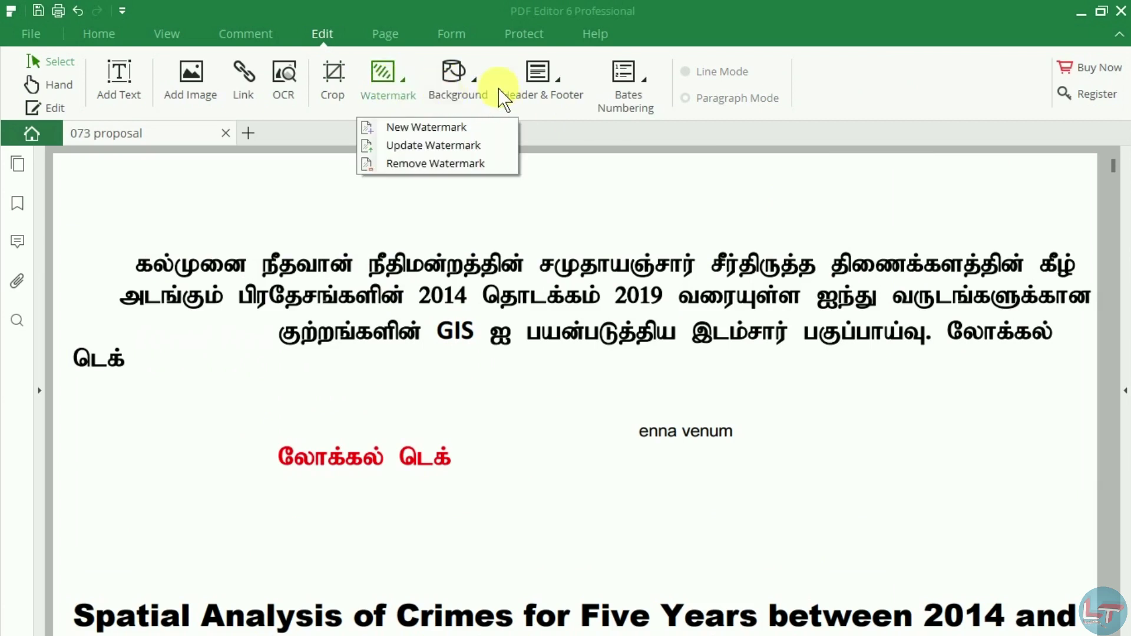
{"action": "left_click", "coordinate": [480, 88]}
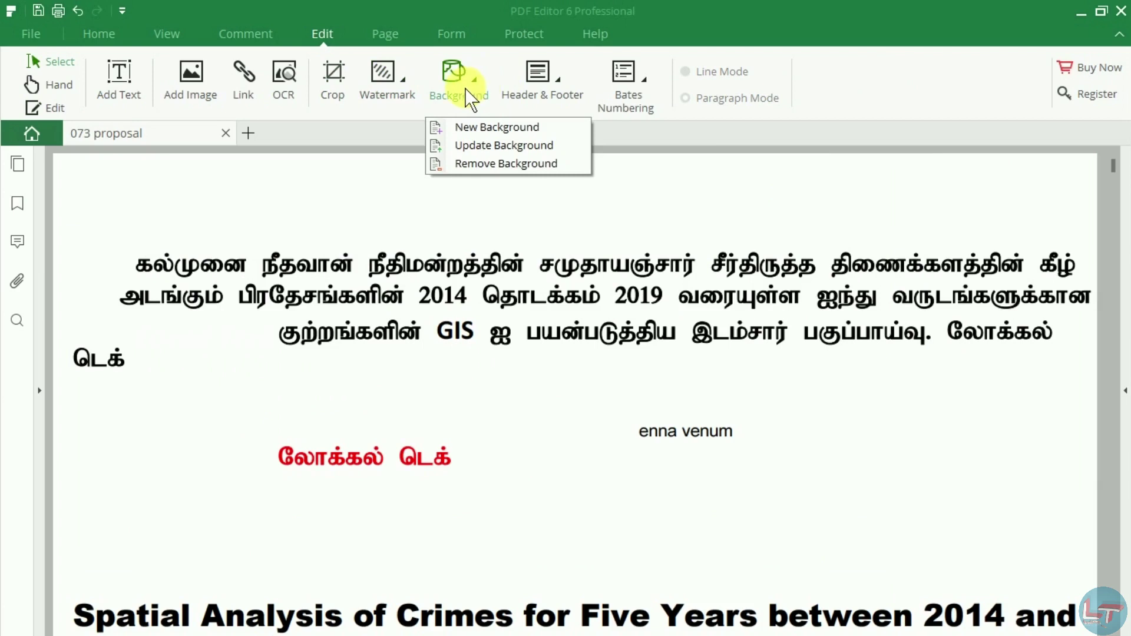
Start a new text watermark reading "Local Tech" and make it bold
{"action": "left_click", "coordinate": [398, 90]}
{"action": "left_click", "coordinate": [403, 83]}
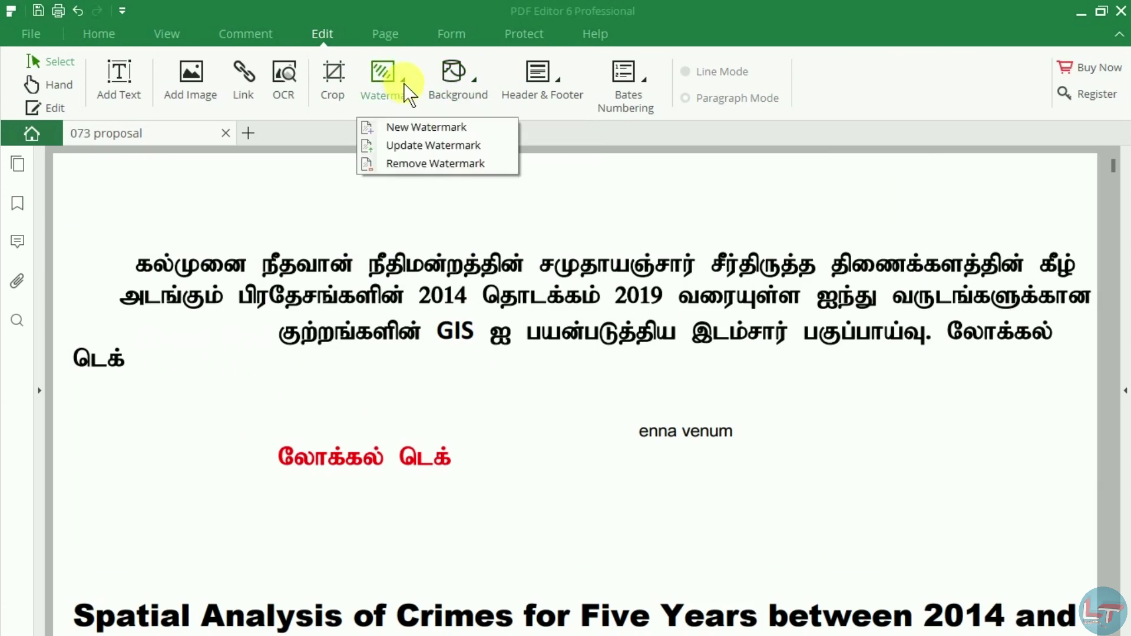
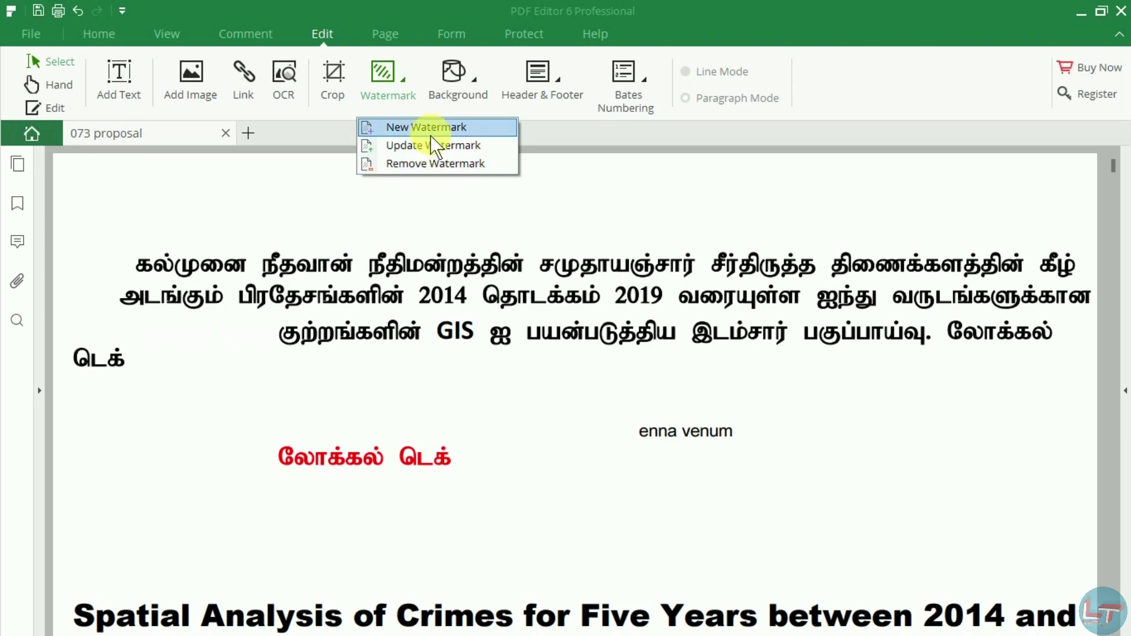
{"action": "left_click", "coordinate": [430, 126]}
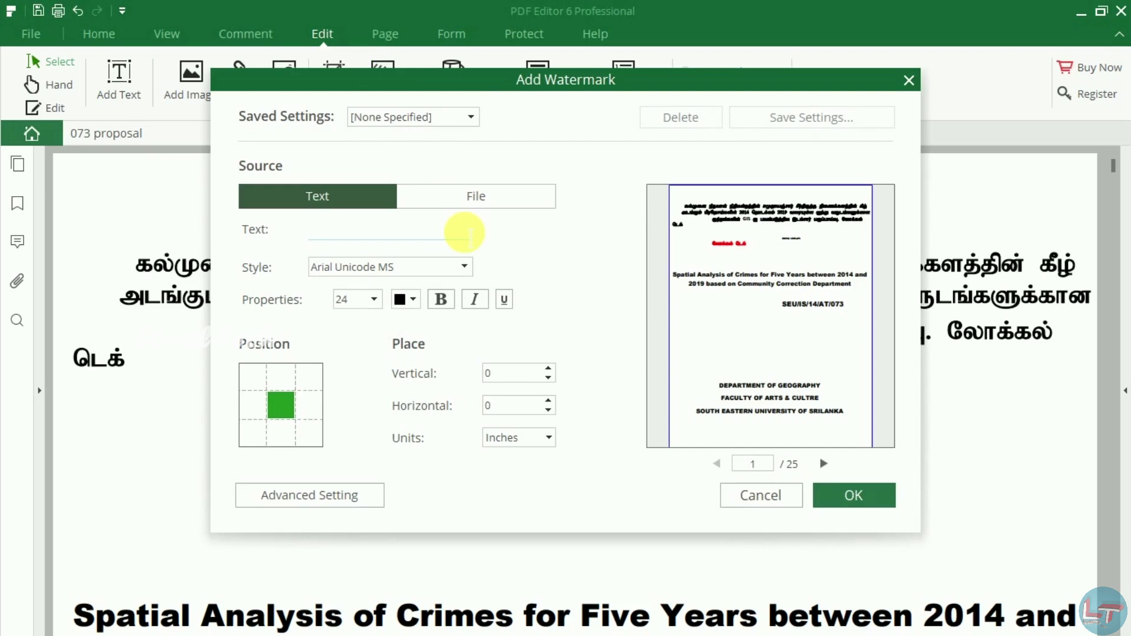
{"action": "type", "text": "Loc"}
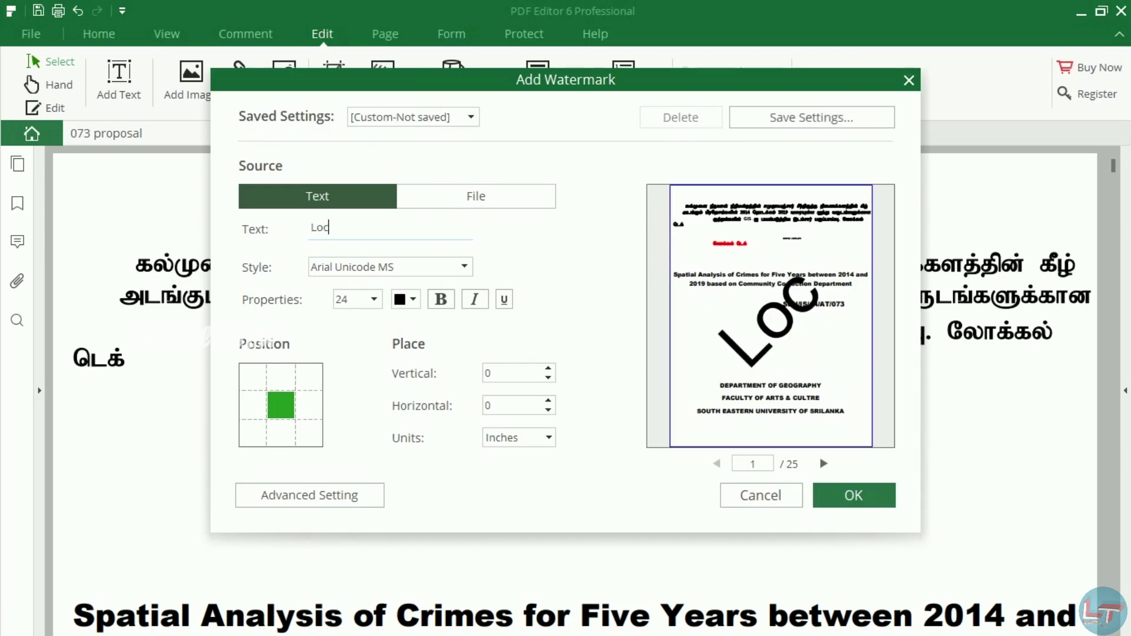
{"action": "type", "text": "al Tech"}
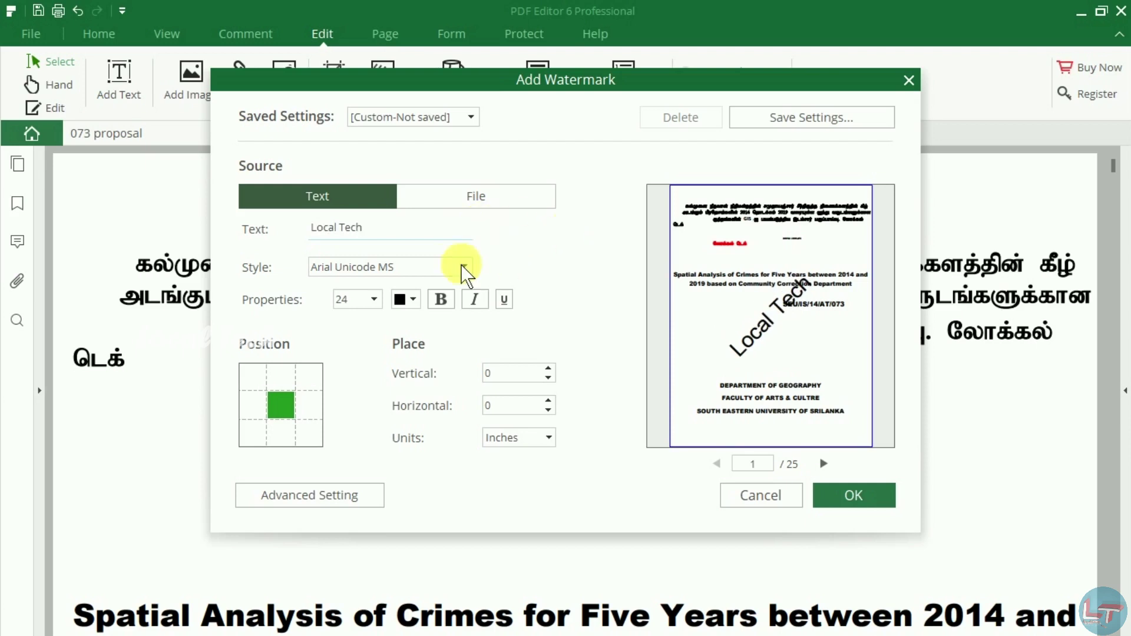
{"action": "left_click", "coordinate": [442, 301]}
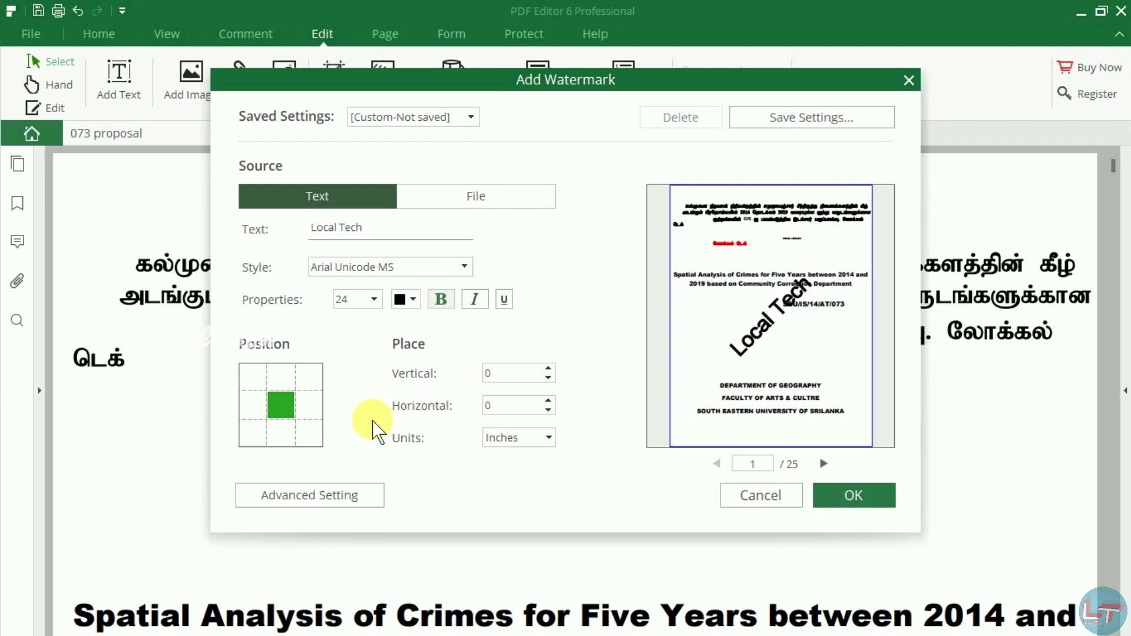
Lower the watermark's opacity to 28% in the advanced settings and apply it behind the content of all pages
{"action": "left_click", "coordinate": [347, 503]}
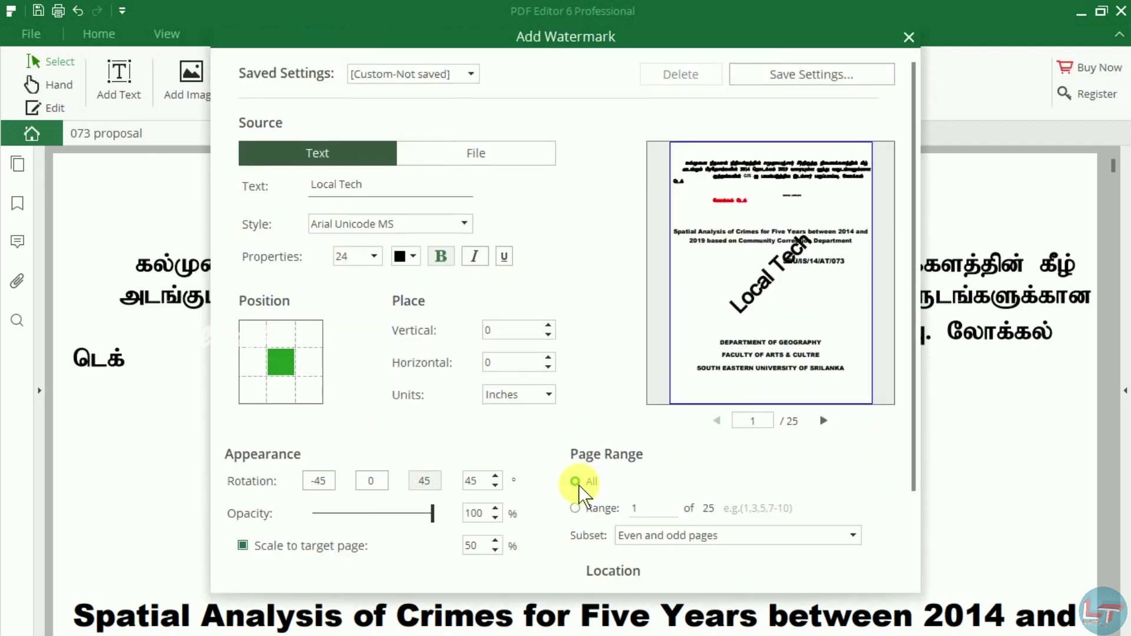
{"action": "left_click_drag", "start_coordinate": [433, 514], "coordinate": [349, 522]}
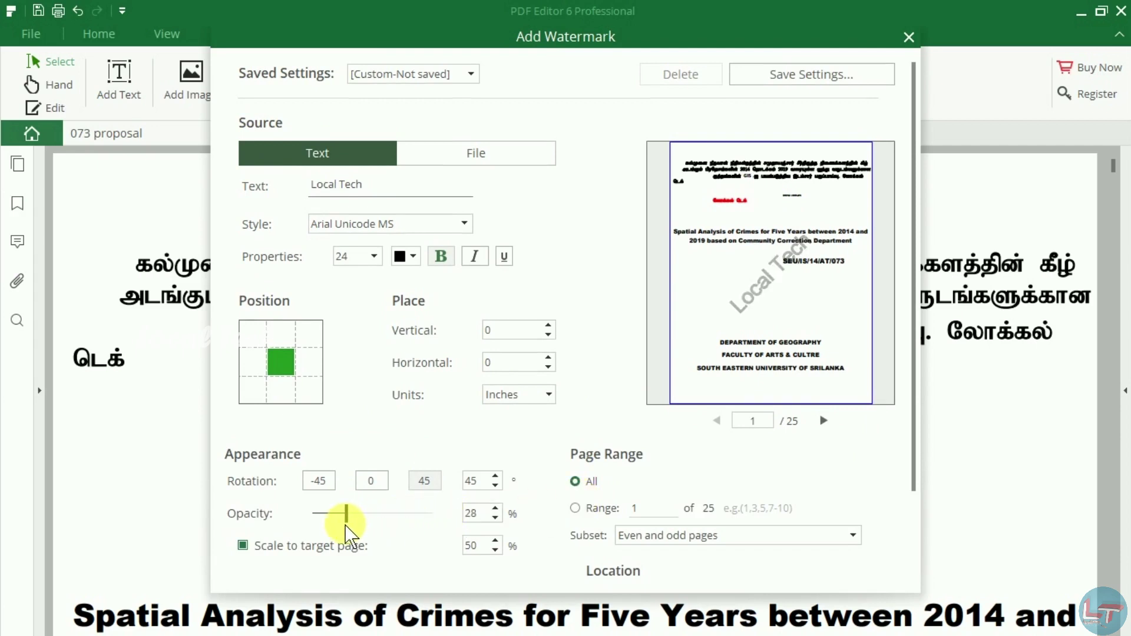
{"action": "left_click_drag", "start_coordinate": [914, 453], "coordinate": [913, 510]}
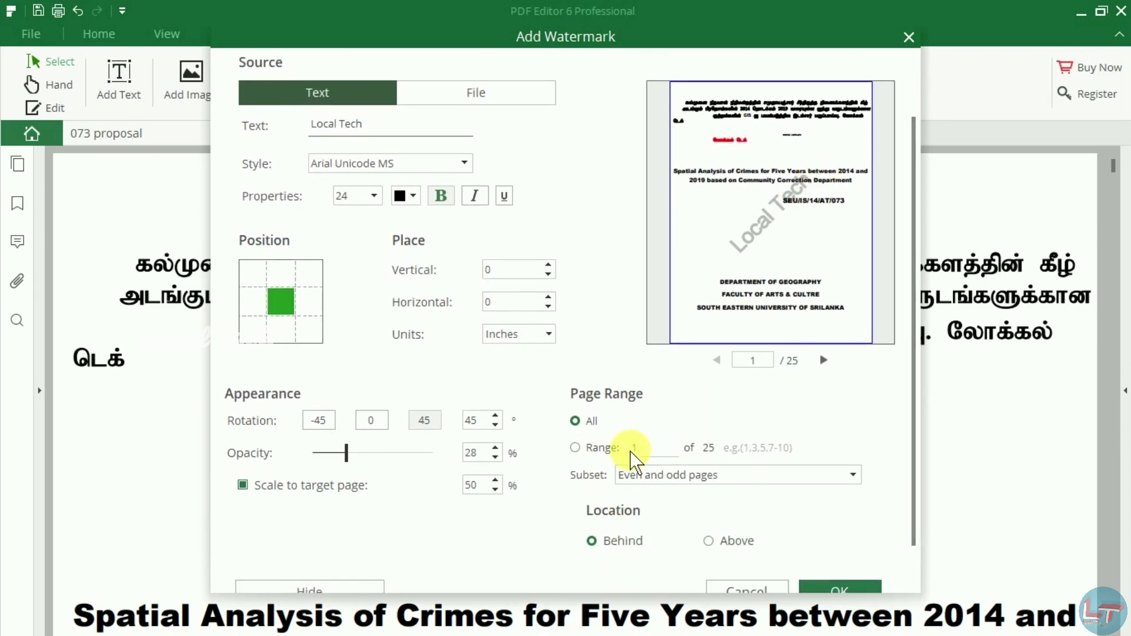
{"action": "left_click", "coordinate": [842, 584]}
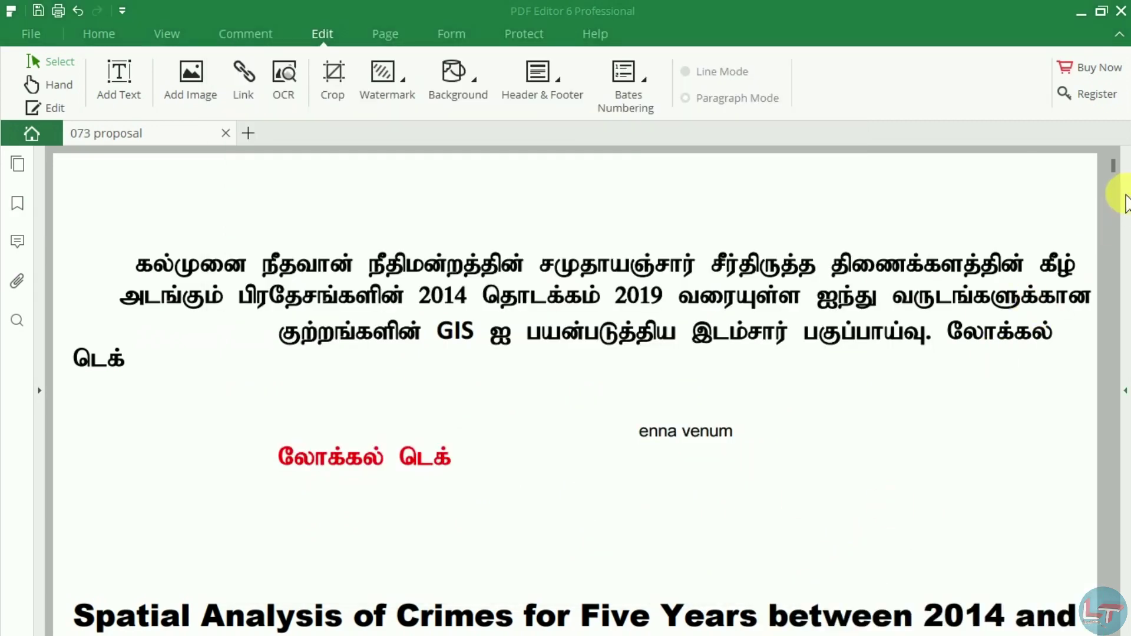
Examine the new header and footer settings, close them unchanged, and look at the Bates numbering options
{"action": "mouse_move", "coordinate": [1115, 179]}
{"action": "left_mouse_down"}
{"action": "mouse_move", "coordinate": [1122, 219]}
{"action": "mouse_move", "coordinate": [1126, 168]}
{"action": "left_mouse_up"}
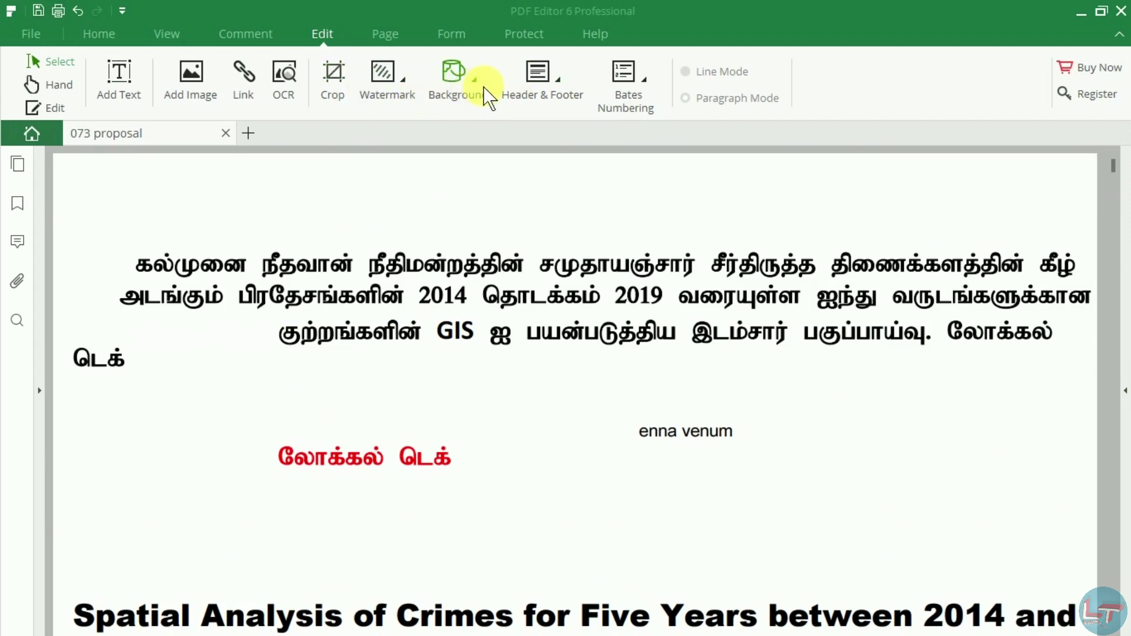
{"action": "left_click", "coordinate": [565, 81]}
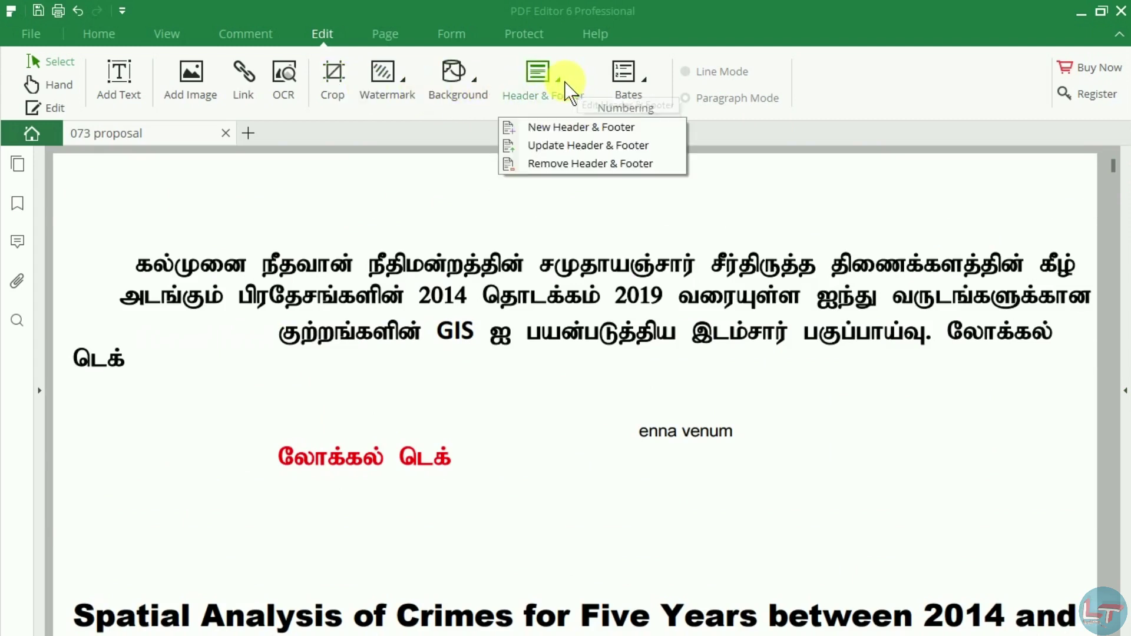
{"action": "left_click", "coordinate": [564, 127]}
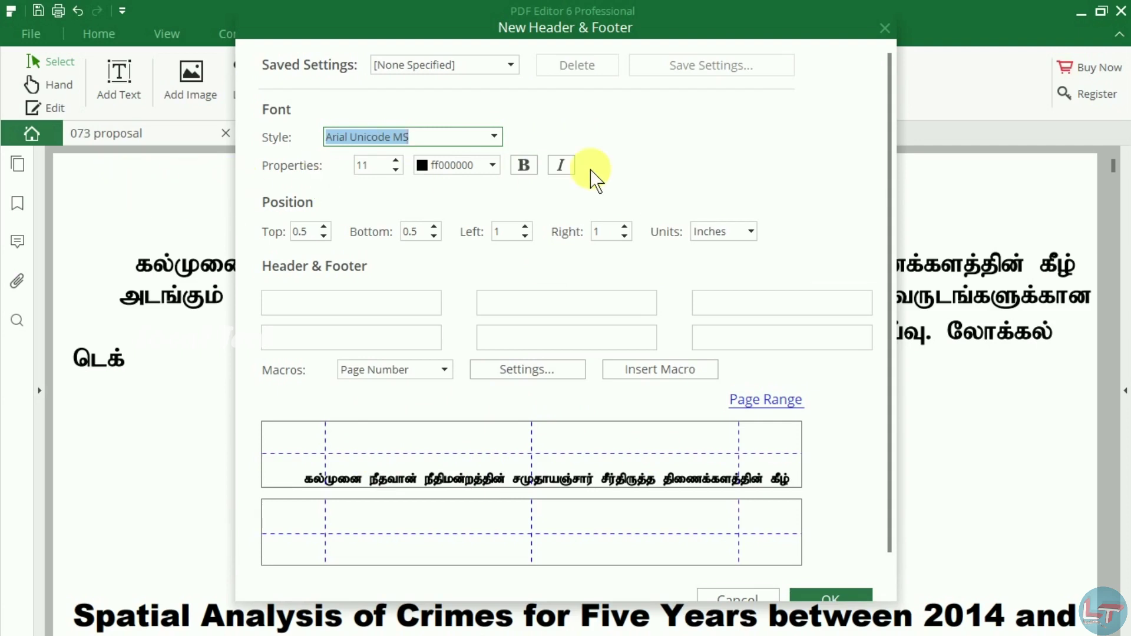
{"action": "left_click", "coordinate": [884, 24]}
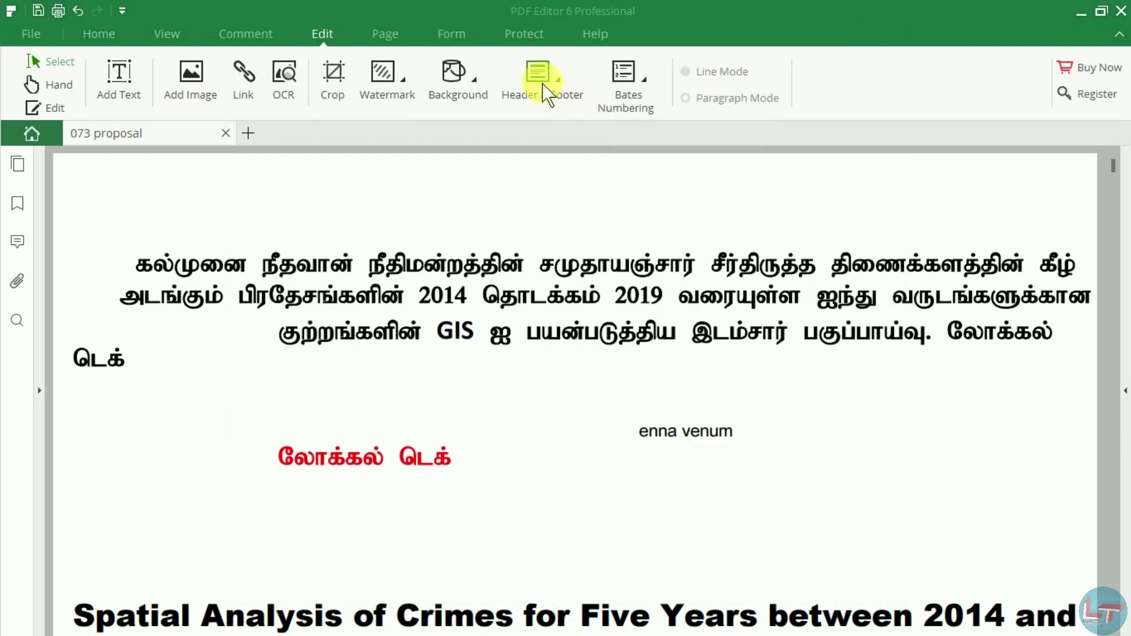
{"action": "left_click", "coordinate": [544, 89]}
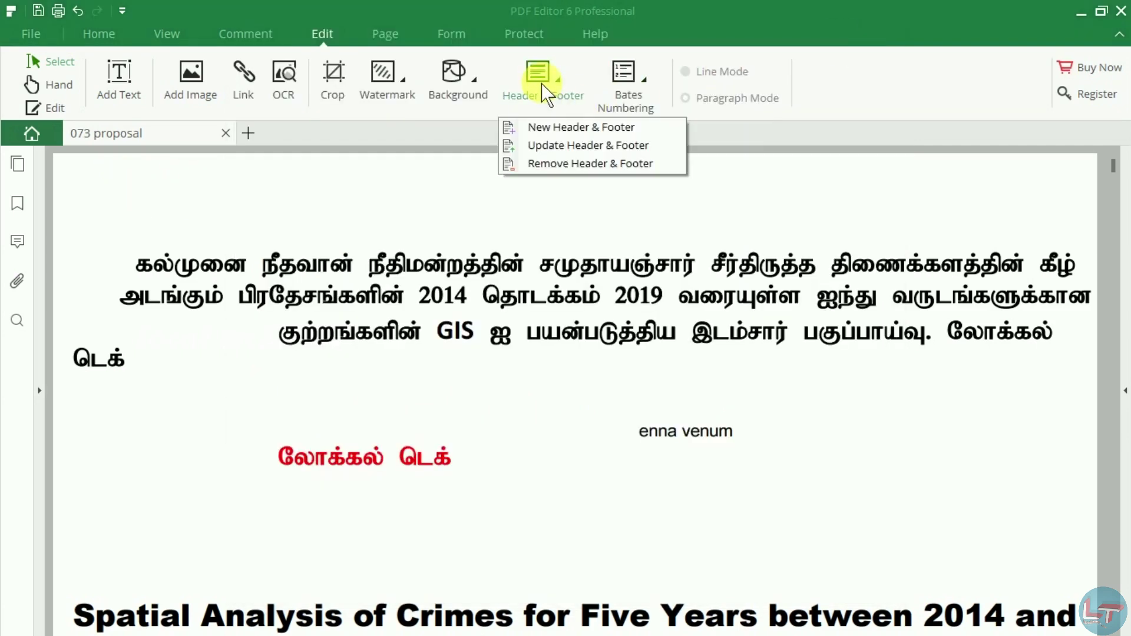
{"action": "left_click", "coordinate": [634, 92]}
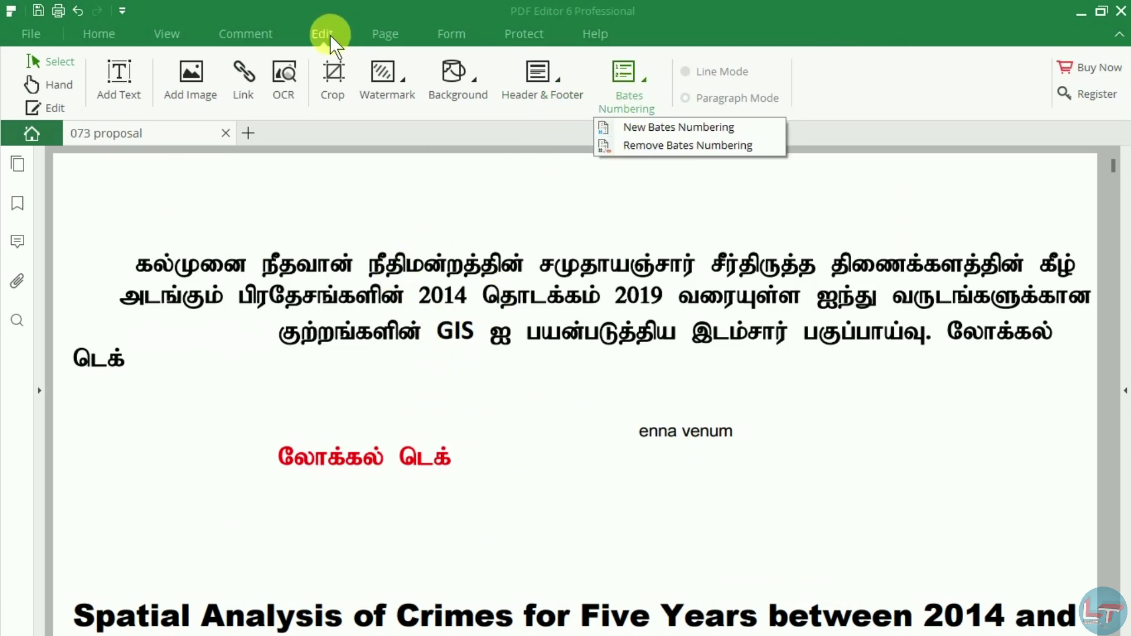
Fit the whole page in view and browse to page 4 to check the watermark
{"action": "left_click", "coordinate": [99, 34]}
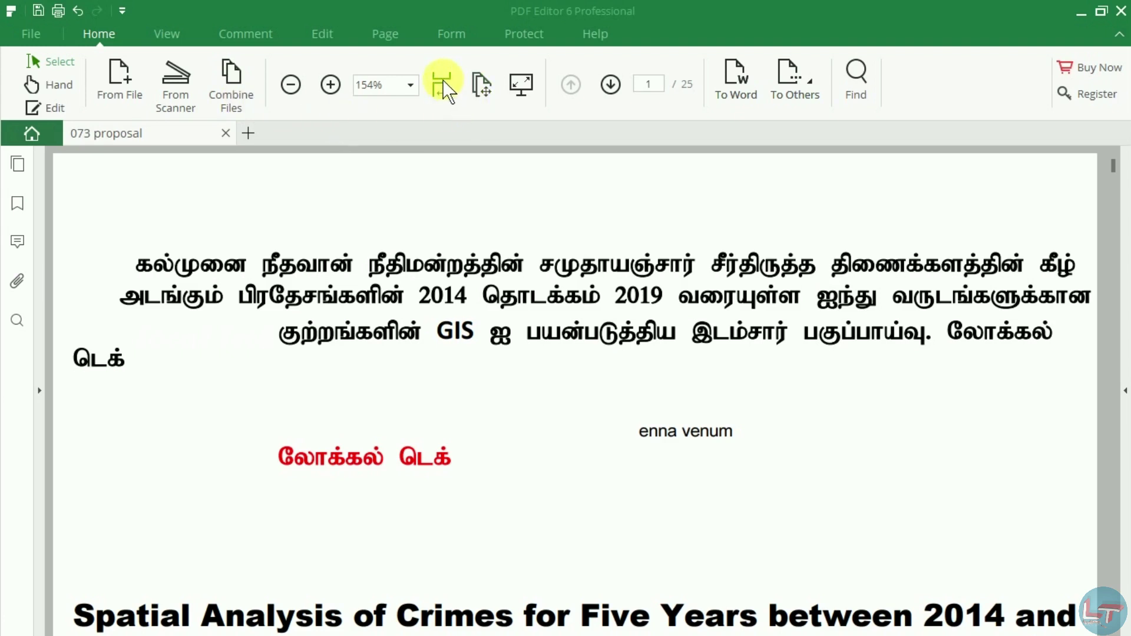
{"action": "left_click", "coordinate": [480, 82]}
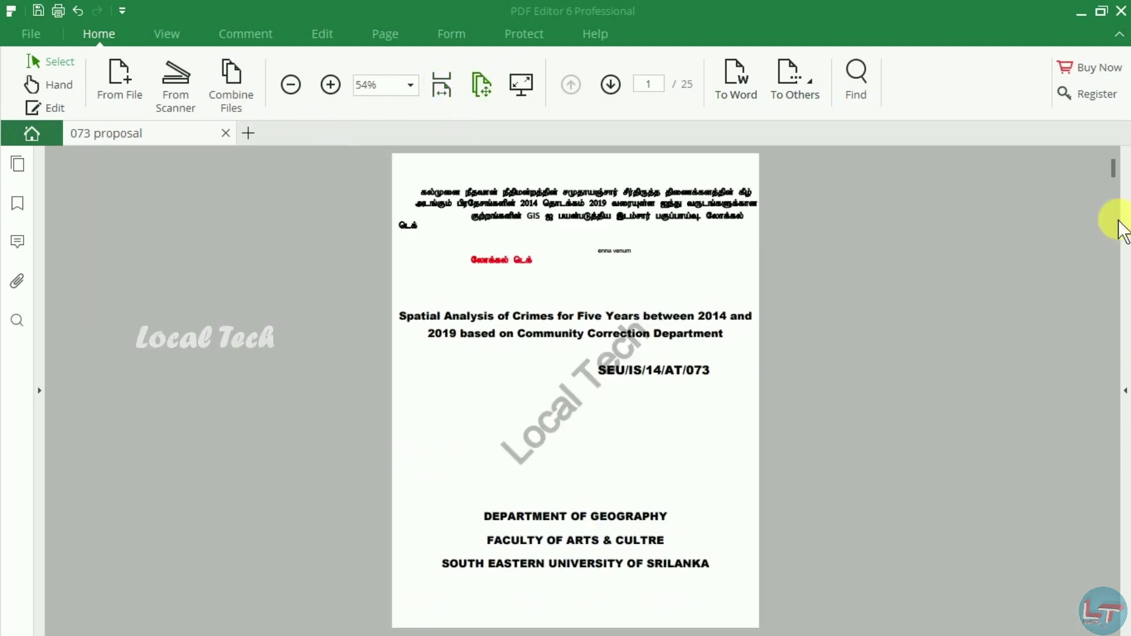
{"action": "left_click_drag", "start_coordinate": [1116, 177], "coordinate": [1125, 222]}
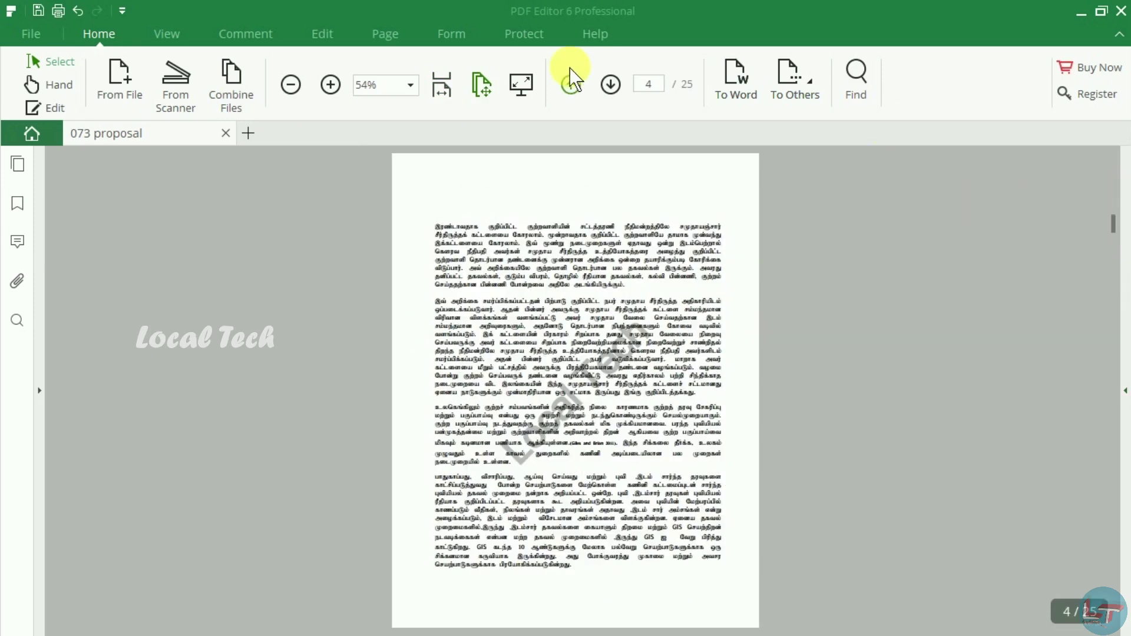
View the document in full-screen mode and return to the normal window
{"action": "left_click", "coordinate": [531, 84]}
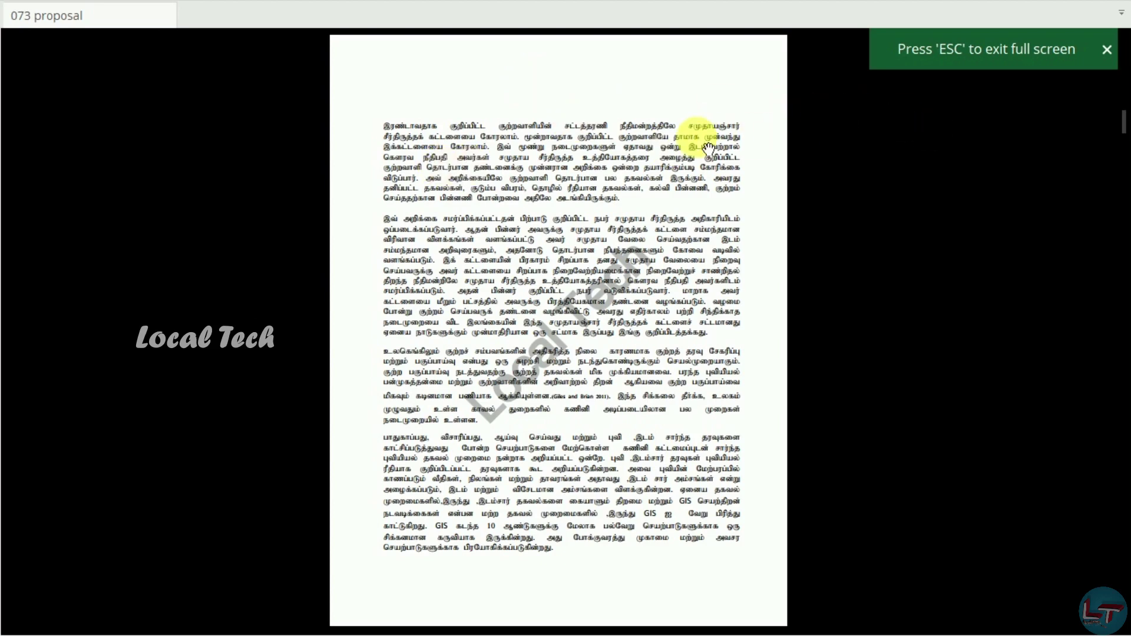
{"action": "left_click", "coordinate": [1106, 54]}
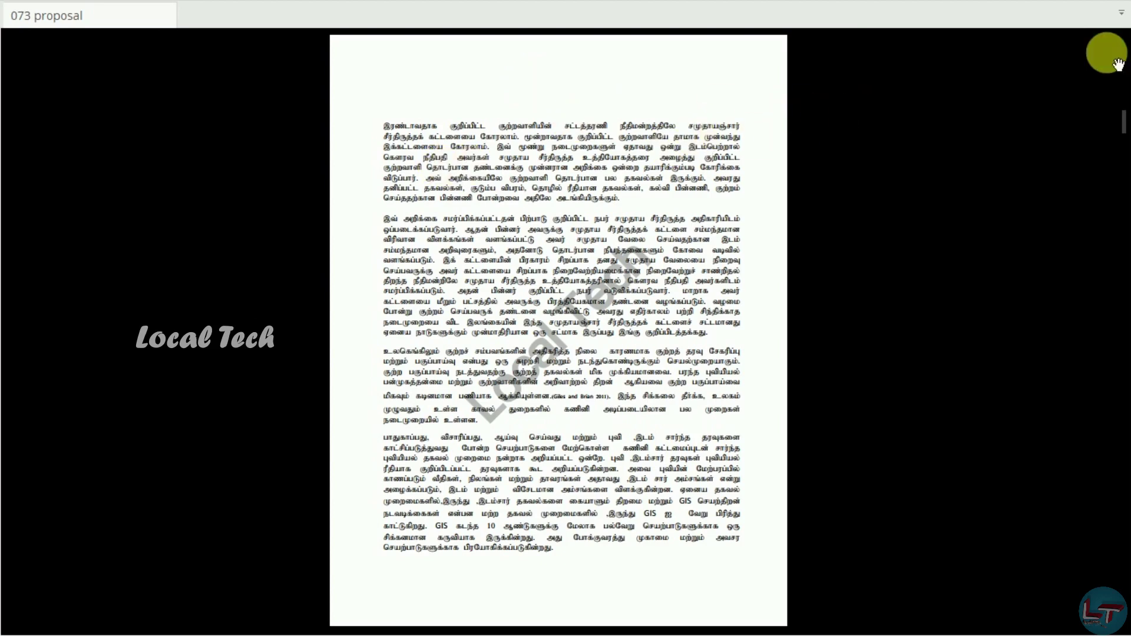
{"action": "left_click", "coordinate": [1117, 16]}
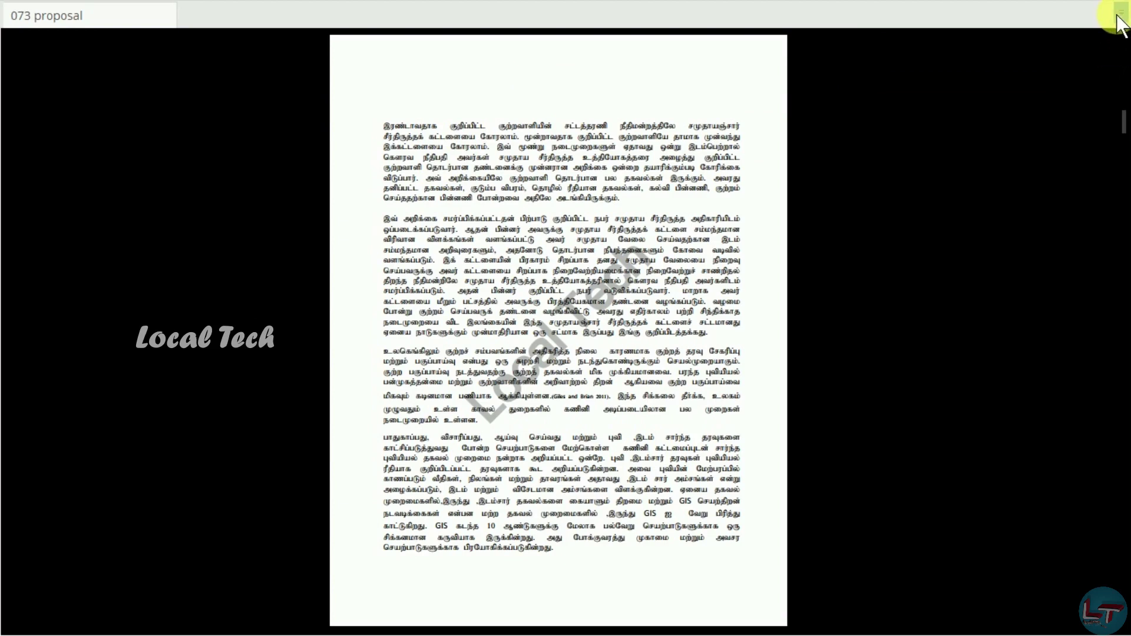
{"action": "left_click", "coordinate": [1093, 37]}
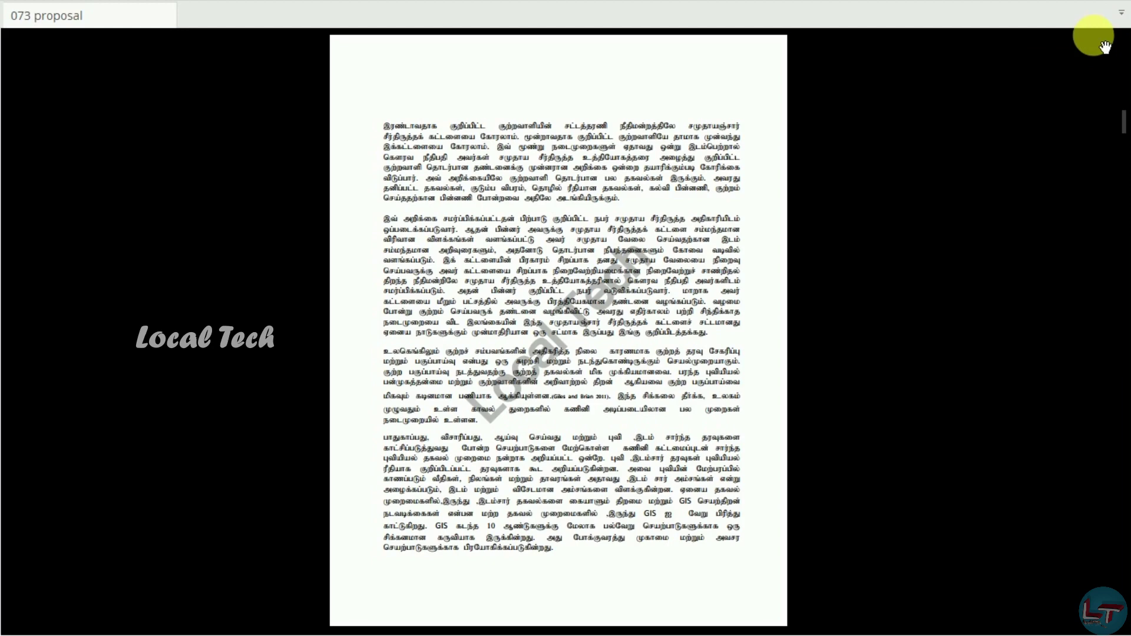
{"action": "scroll", "coordinate": [1027, 131], "scroll_direction": "down", "scroll_amount": 2}
{"action": "left_click", "coordinate": [1037, 139]}
{"action": "scroll", "coordinate": [1027, 131], "scroll_direction": "down", "scroll_amount": 4}
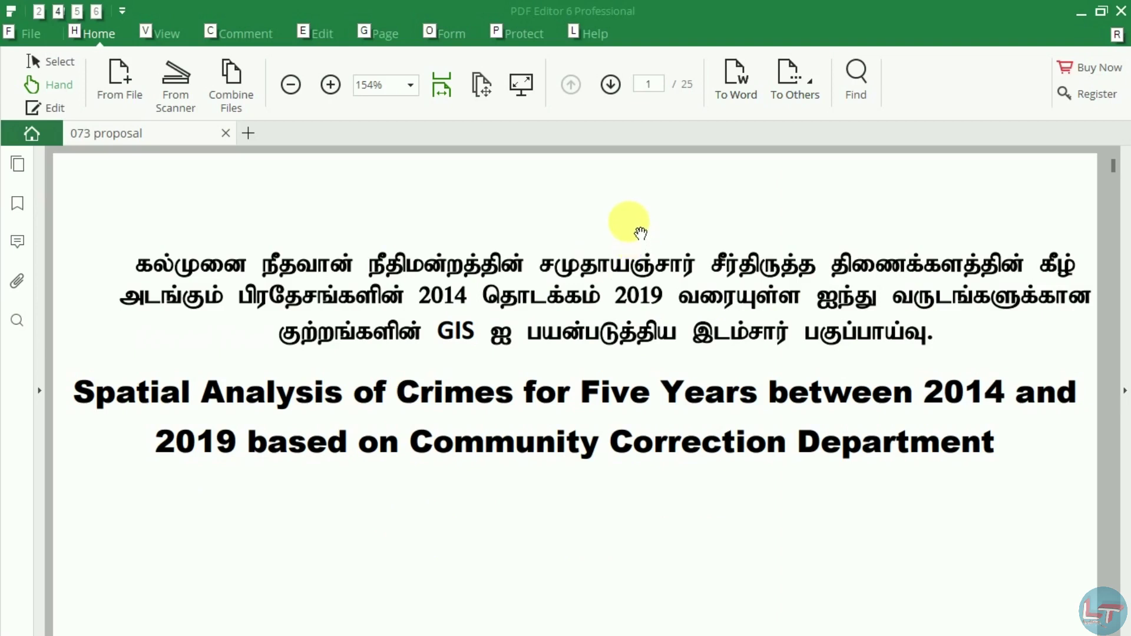
{"action": "key", "text": "alt"}
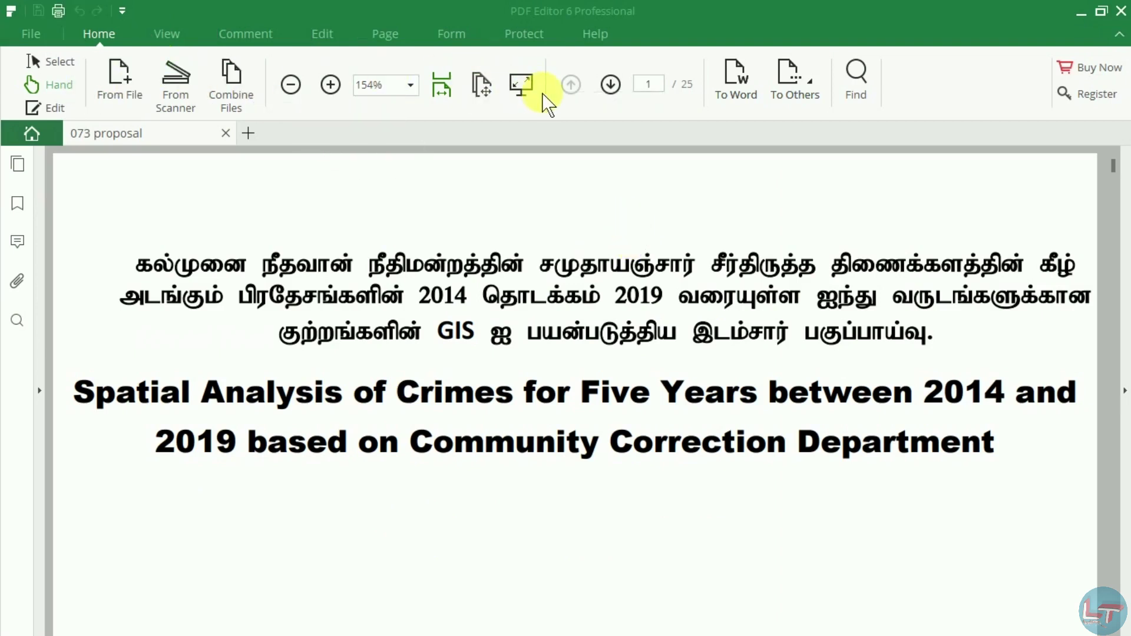
Open the convert-to-Word save dialog, cancel it, and look through the other available conversion formats
{"action": "left_click", "coordinate": [736, 88]}
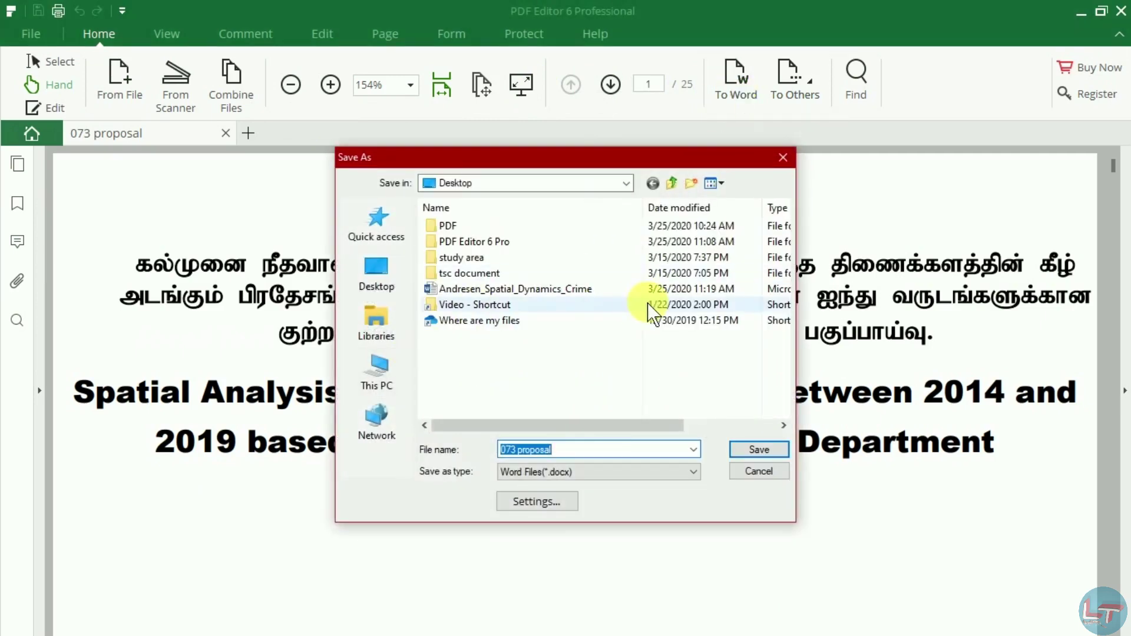
{"action": "left_click", "coordinate": [783, 157]}
{"action": "left_click", "coordinate": [811, 95]}
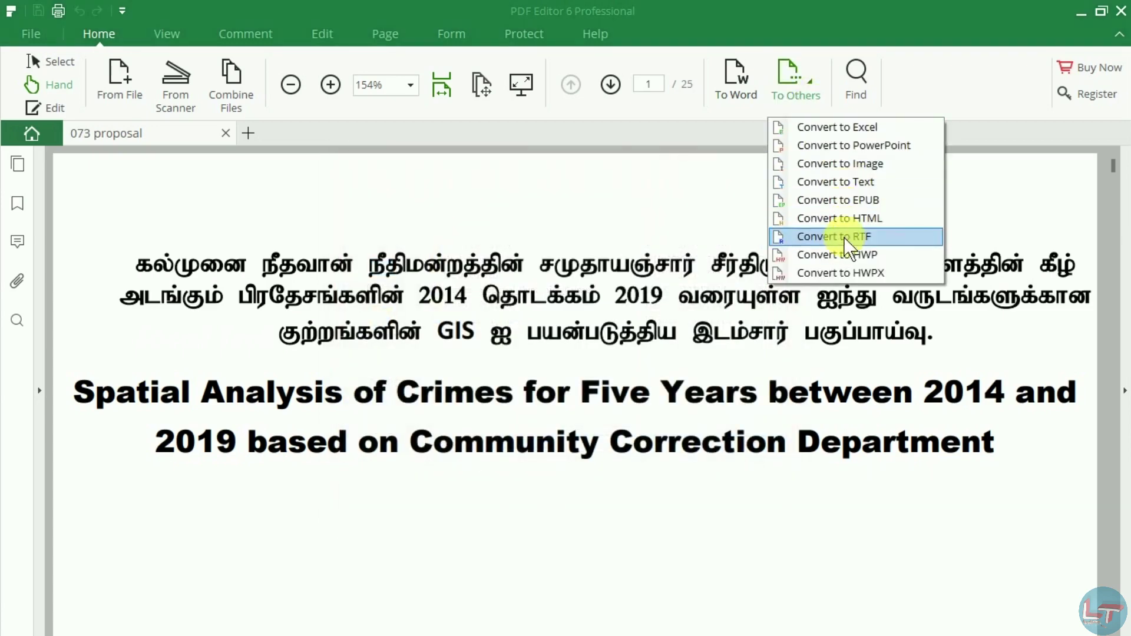
{"action": "left_click", "coordinate": [452, 165]}
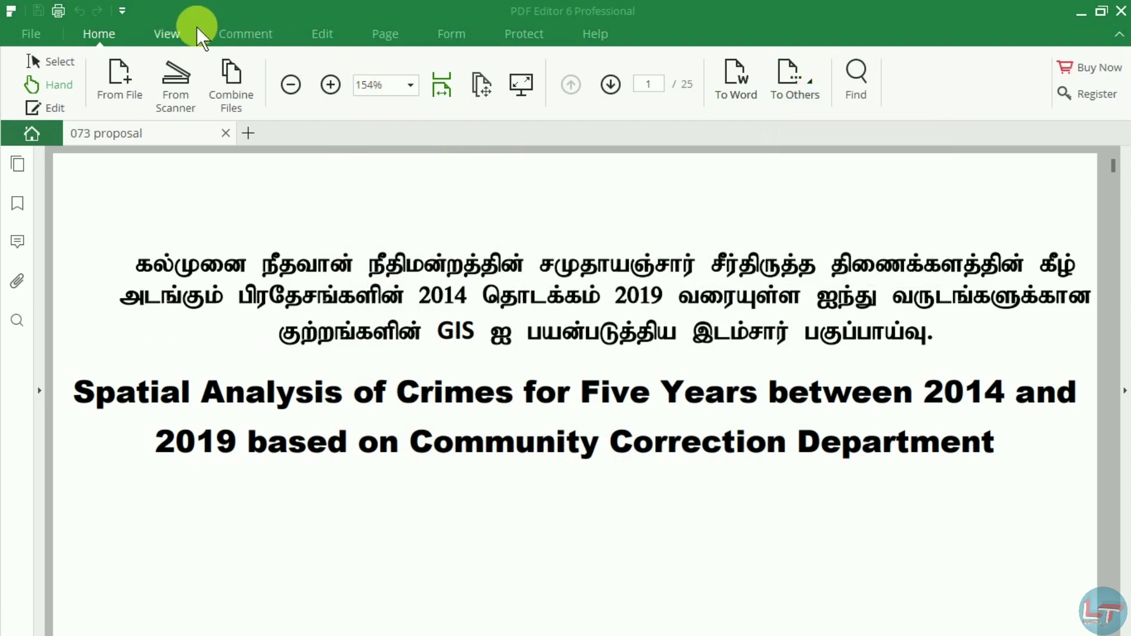
View the page at its actual size of 100%, then fit it to the window width
{"action": "left_click", "coordinate": [170, 34]}
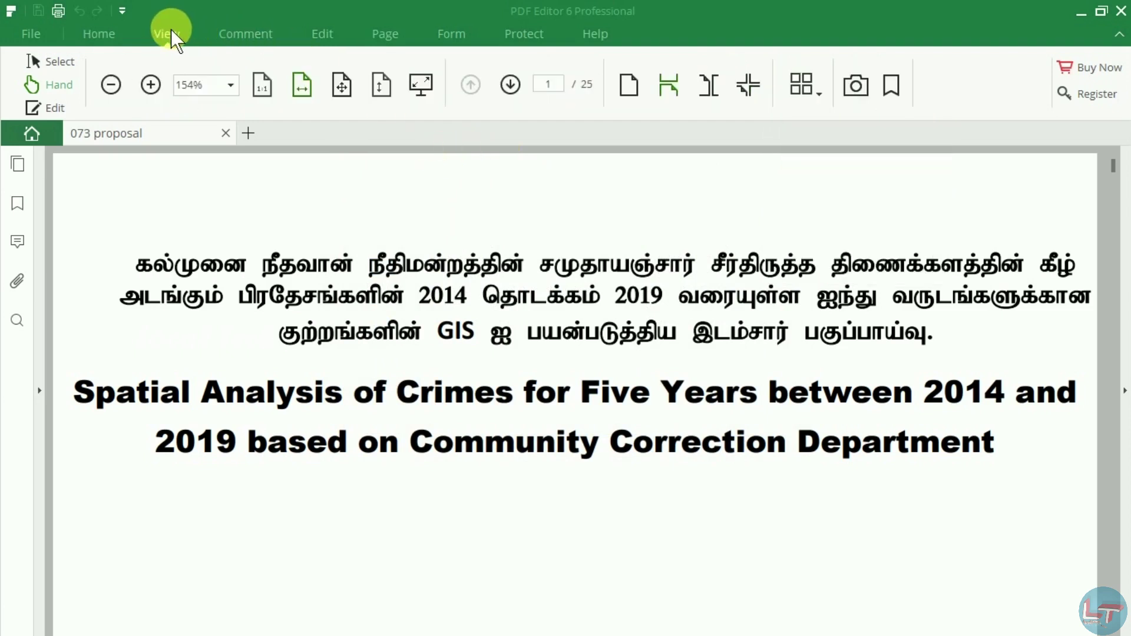
{"action": "left_click", "coordinate": [266, 98]}
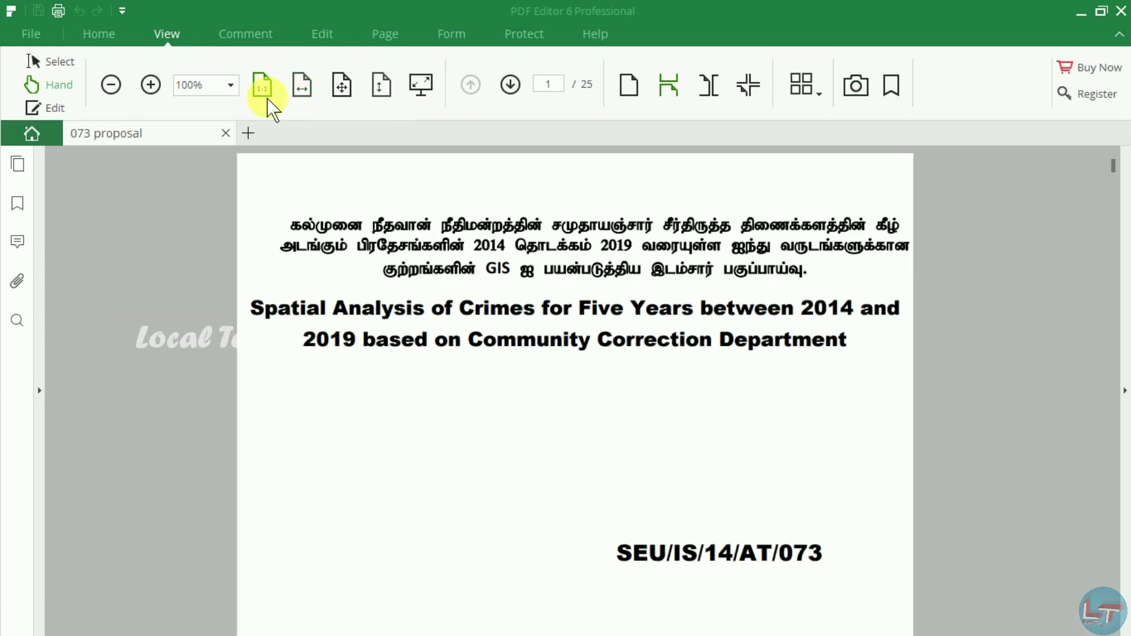
{"action": "left_click", "coordinate": [302, 88]}
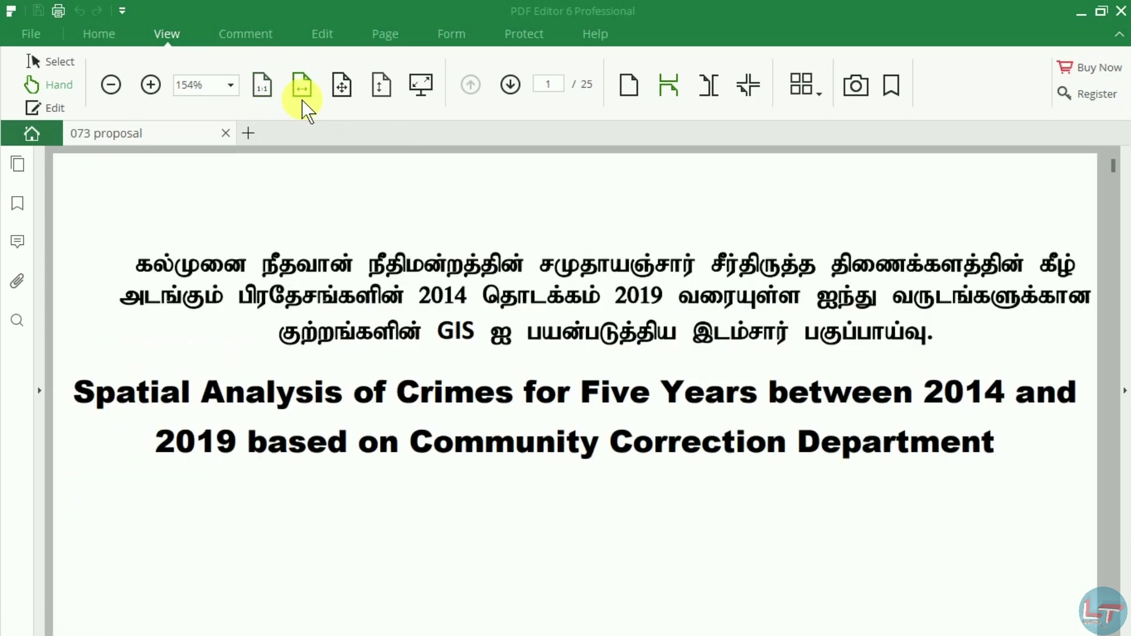
Fit the whole page in view, return it to actual size, and zoom in and out, ending at 75%
{"action": "left_click", "coordinate": [339, 103]}
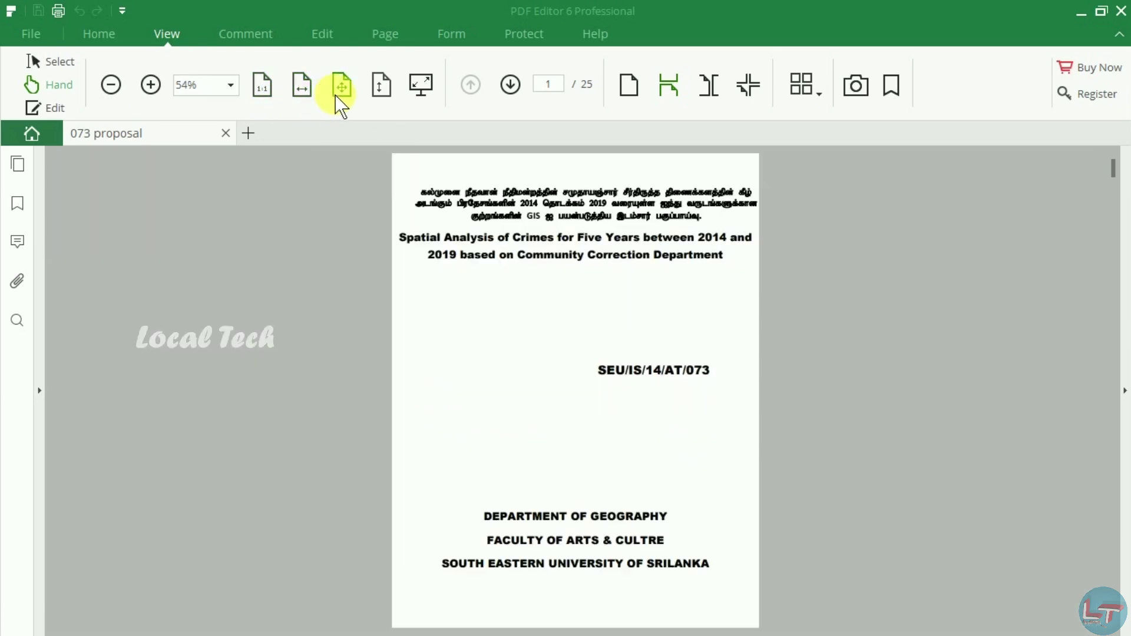
{"action": "left_click", "coordinate": [269, 94]}
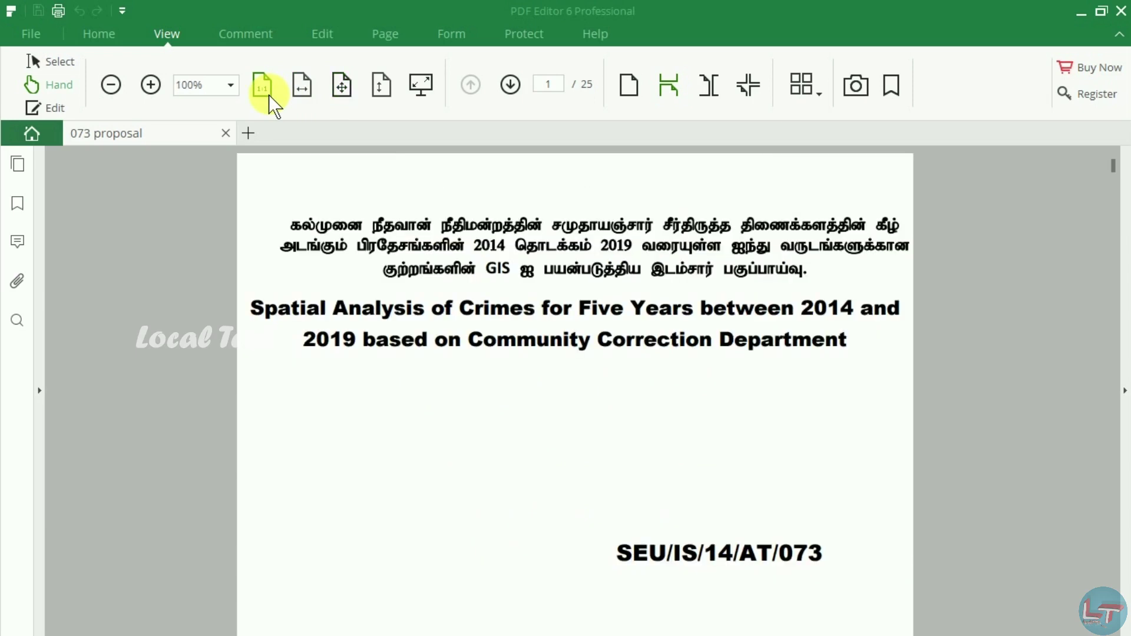
{"action": "left_click", "coordinate": [152, 92]}
{"action": "left_click", "coordinate": [152, 92]}
{"action": "left_click", "coordinate": [116, 87]}
{"action": "left_click", "coordinate": [117, 87]}
{"action": "left_click", "coordinate": [116, 88]}
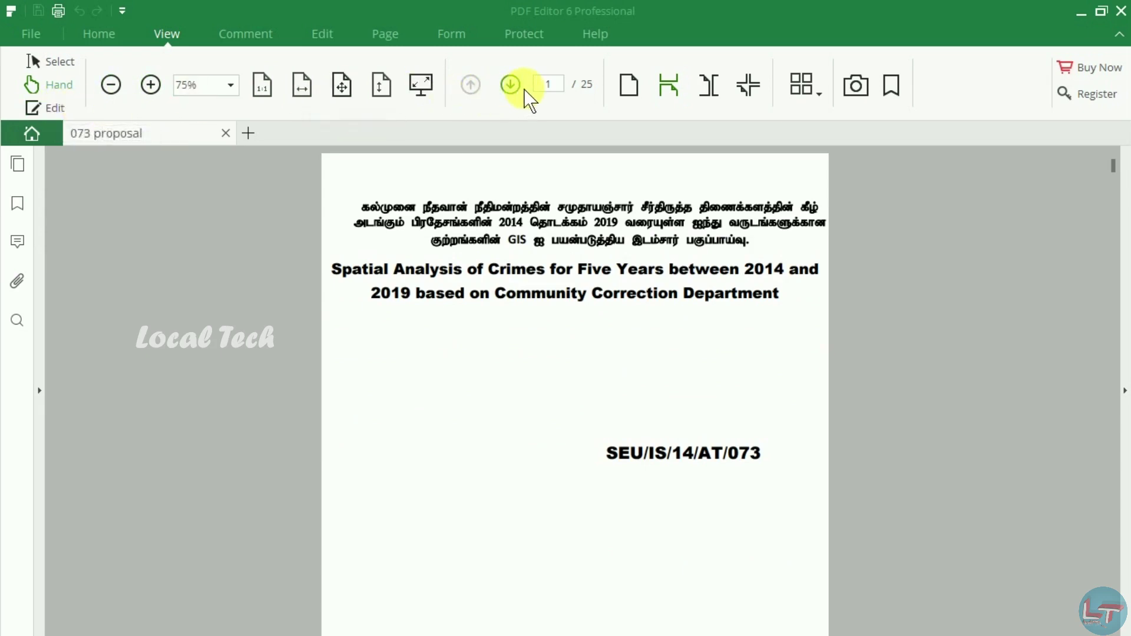
Try the single-page and facing-page layouts, and set the document to continuous facing pages
{"action": "left_click", "coordinate": [636, 101]}
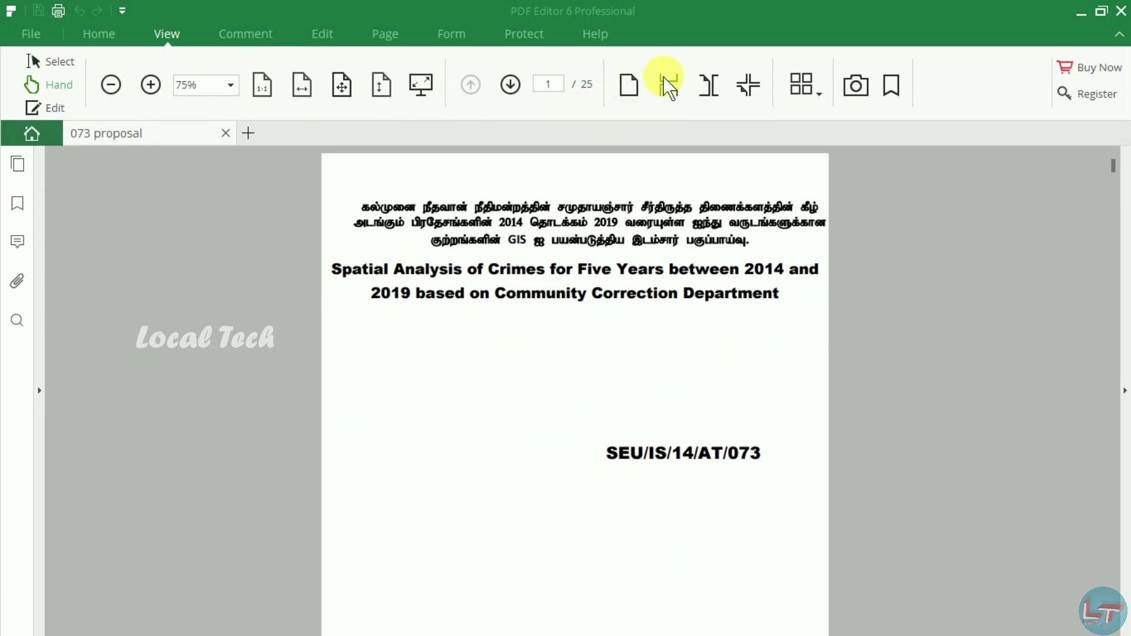
{"action": "left_click", "coordinate": [712, 91]}
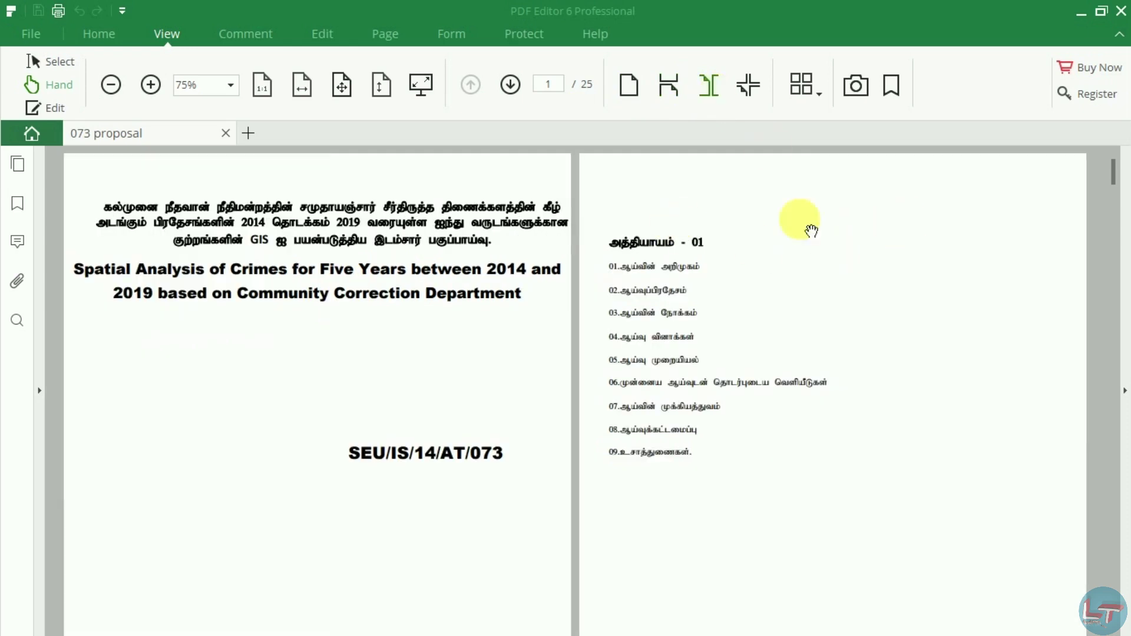
{"action": "left_click", "coordinate": [748, 79]}
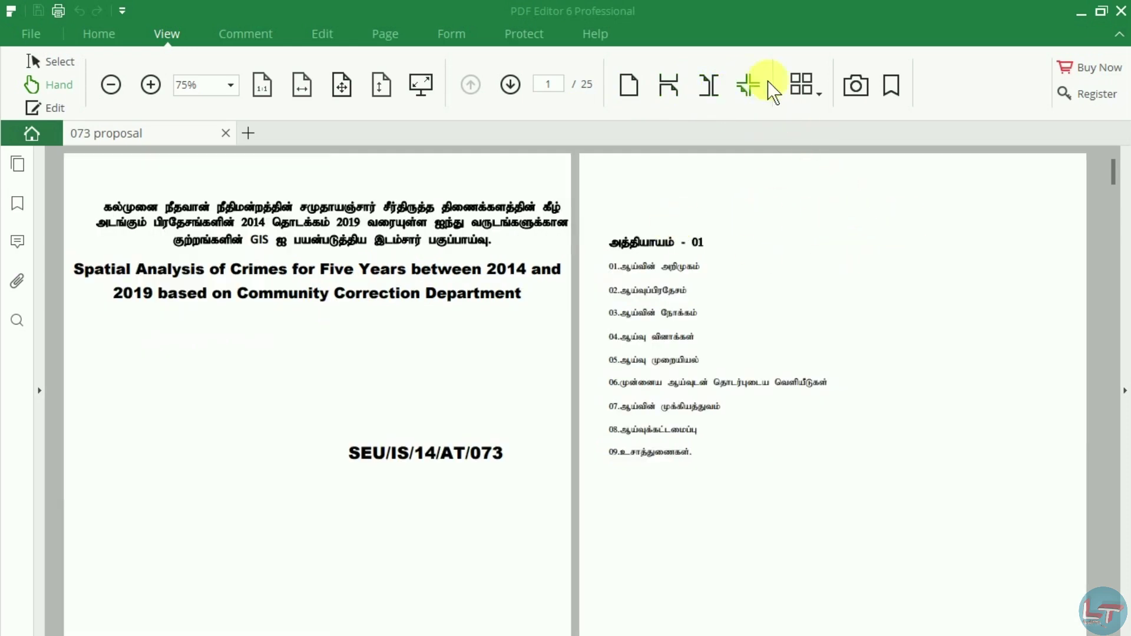
Look at the horizontal and vertical tiling options for arranging document windows
{"action": "left_click", "coordinate": [820, 95]}
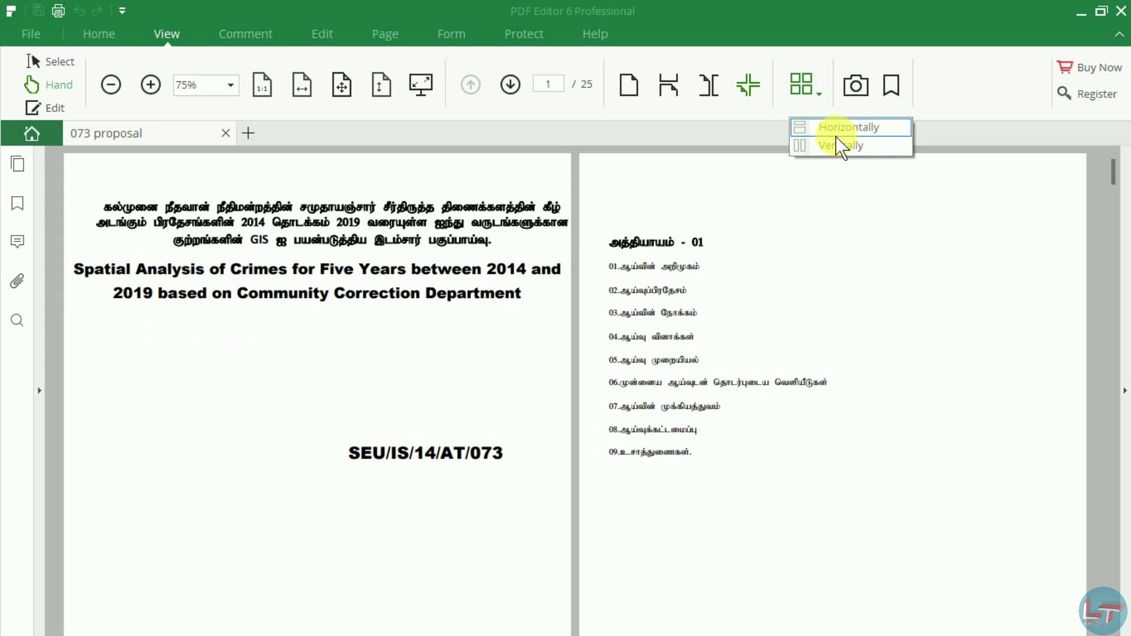
{"action": "left_click", "coordinate": [509, 318]}
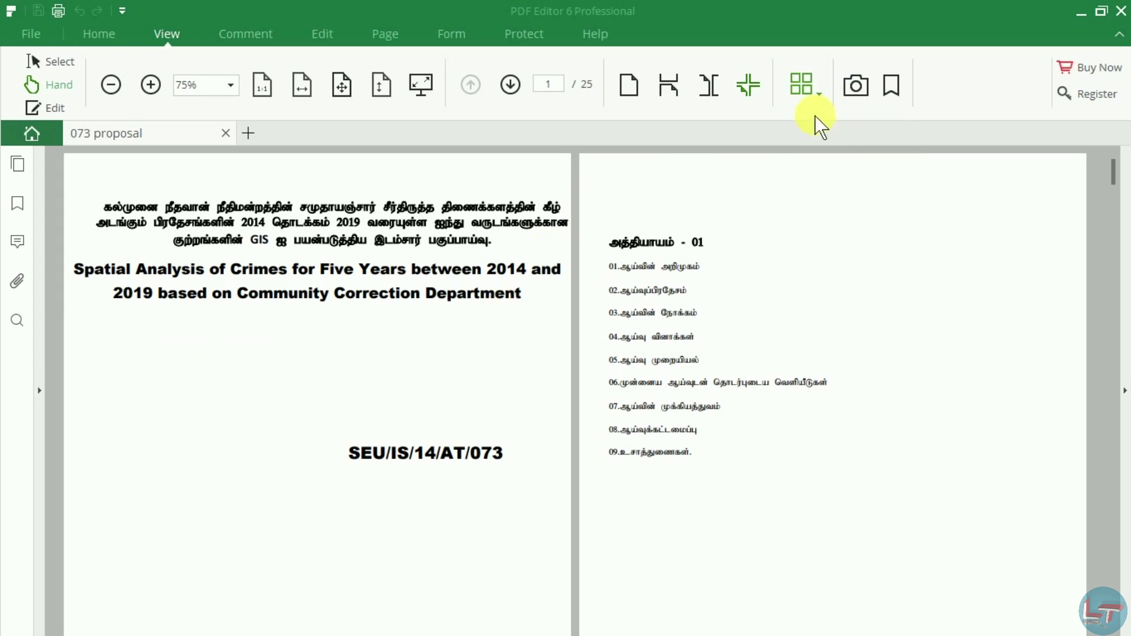
{"action": "left_click", "coordinate": [820, 88]}
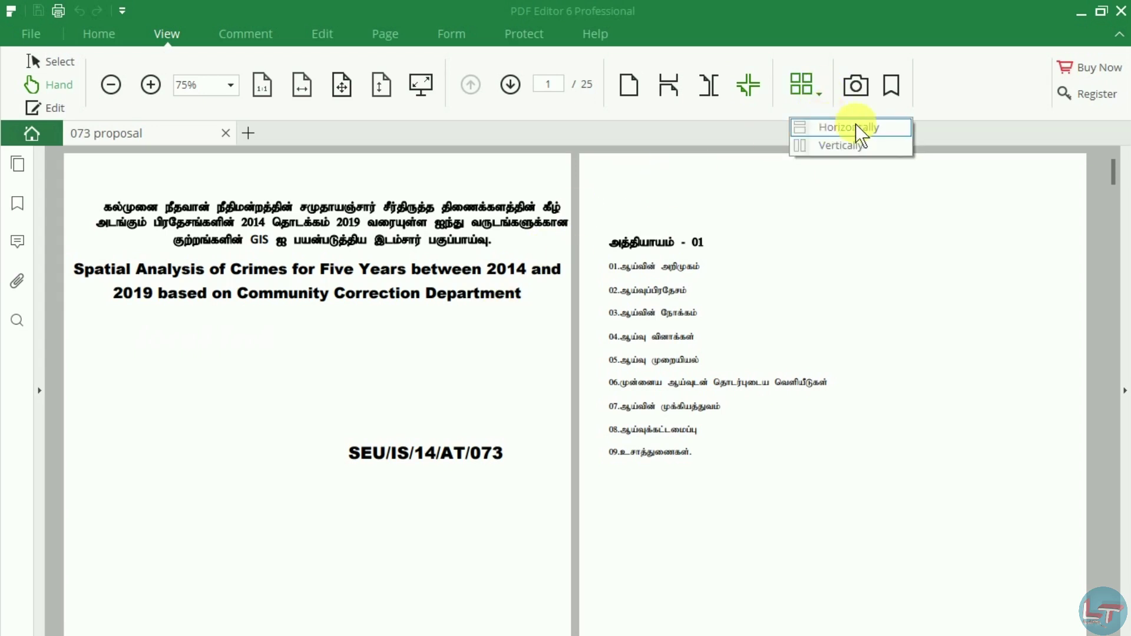
Place an APPROVED stamp above the chapter heading on page 2 and close its properties
{"action": "left_click", "coordinate": [232, 34]}
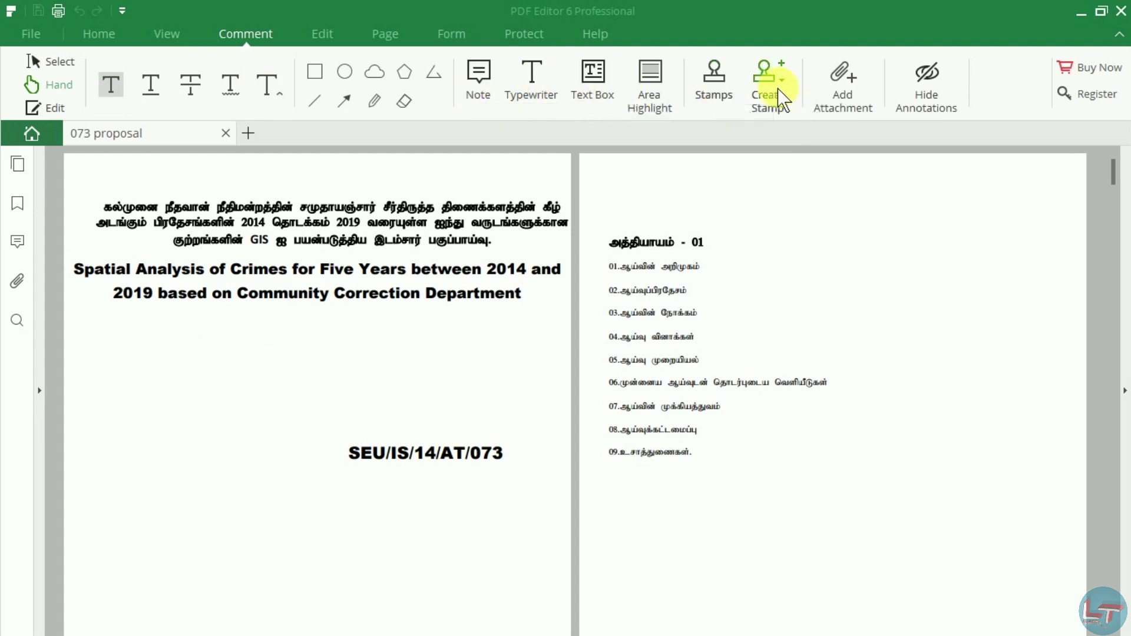
{"action": "left_click", "coordinate": [720, 90]}
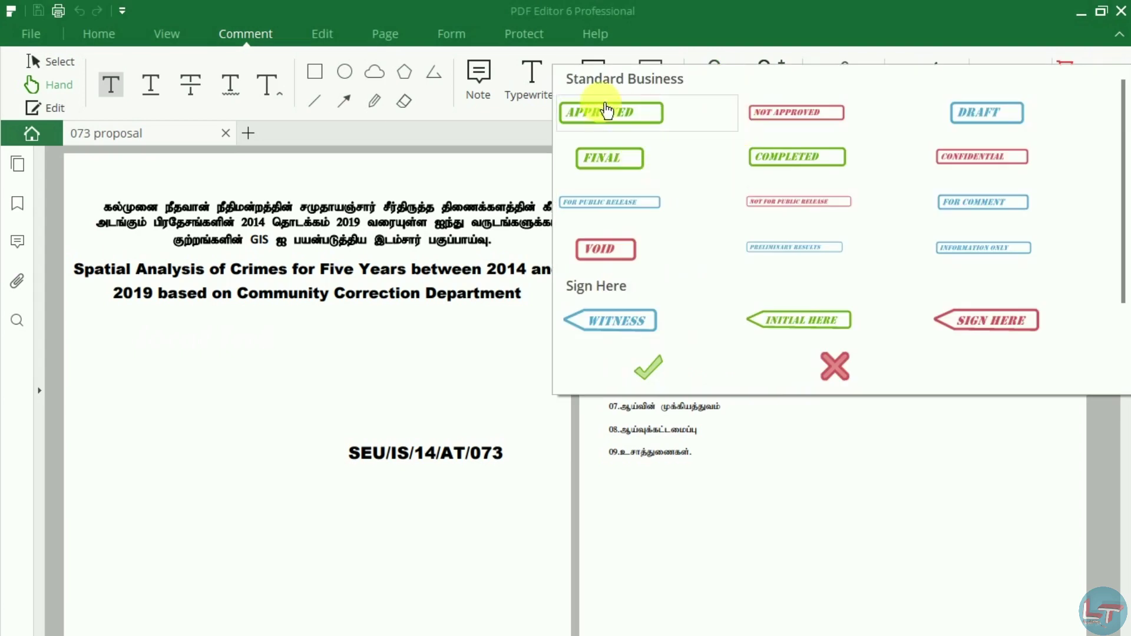
{"action": "left_click", "coordinate": [634, 118]}
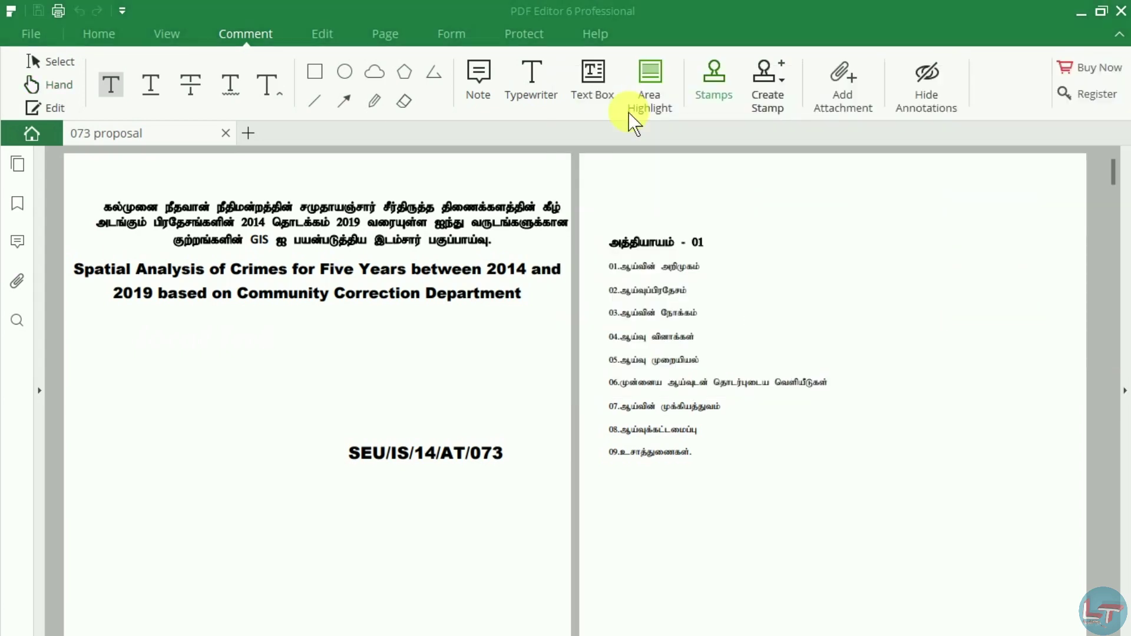
{"action": "left_click", "coordinate": [804, 211]}
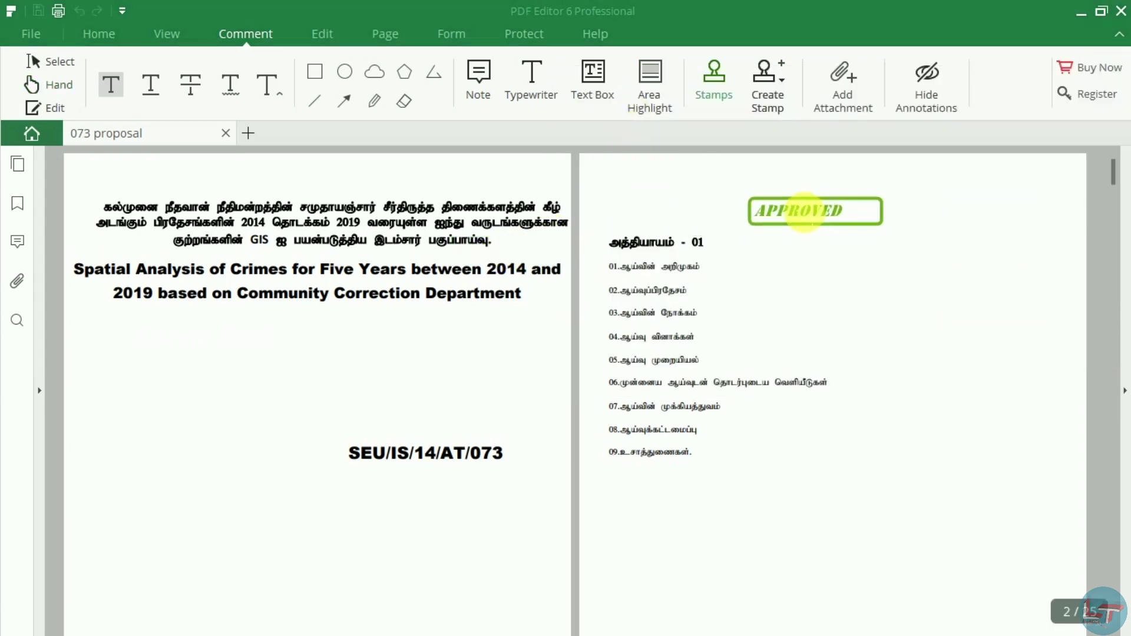
{"action": "left_click", "coordinate": [804, 211]}
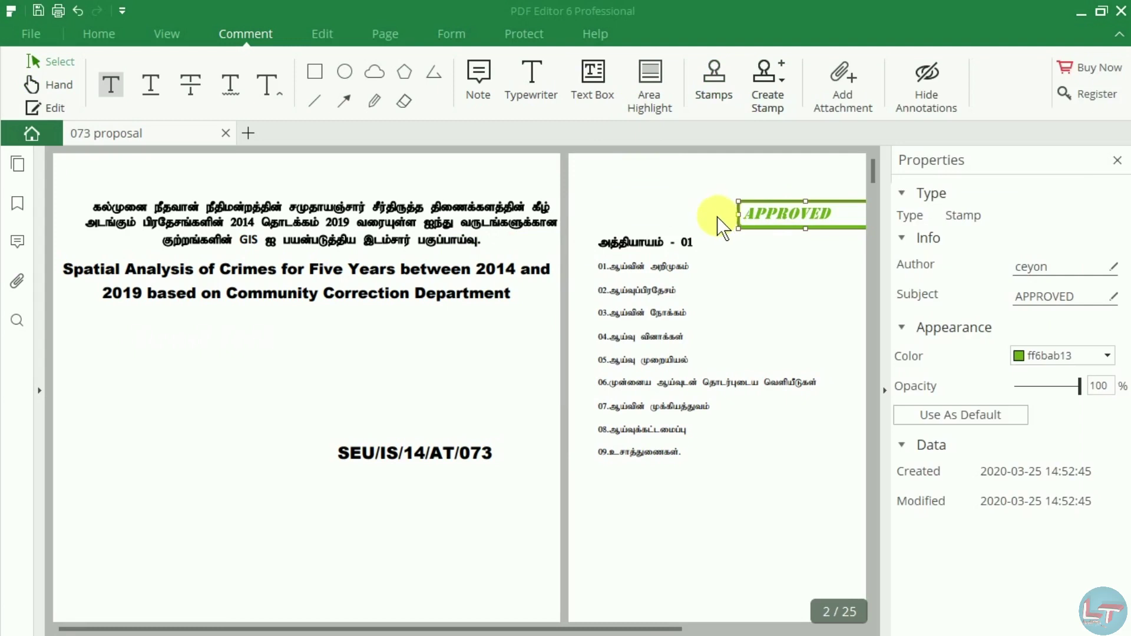
{"action": "left_click", "coordinate": [1117, 160]}
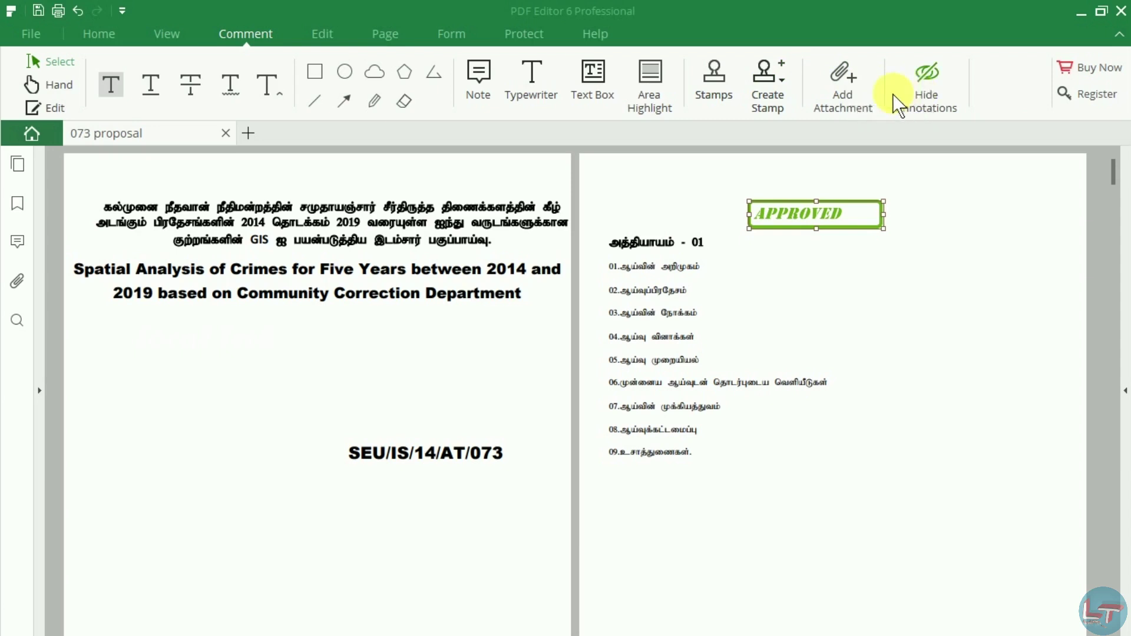
Delete page 3 and the stamped page 2 from the page thumbnails, confirming both deletions
{"action": "left_click", "coordinate": [323, 35]}
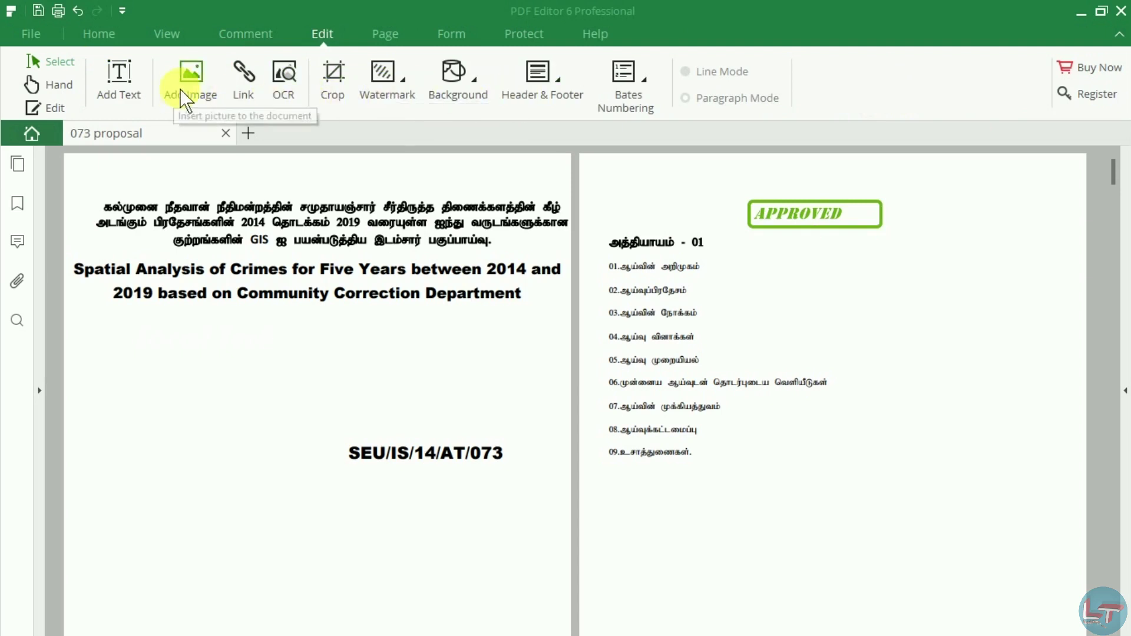
{"action": "left_click", "coordinate": [394, 37]}
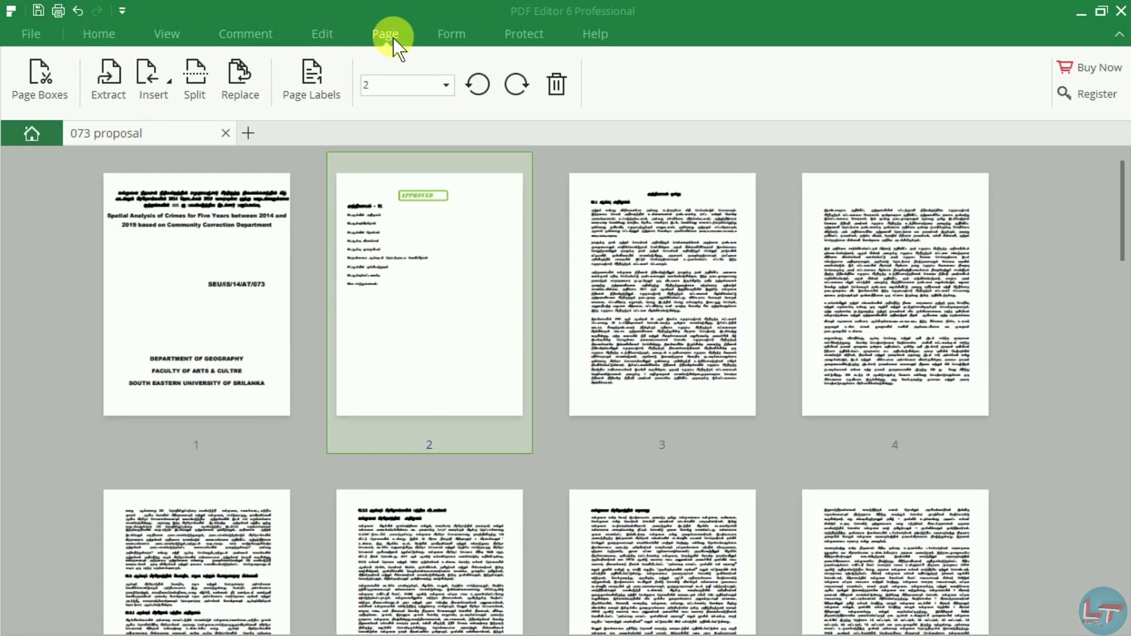
{"action": "mouse_move", "coordinate": [637, 285]}
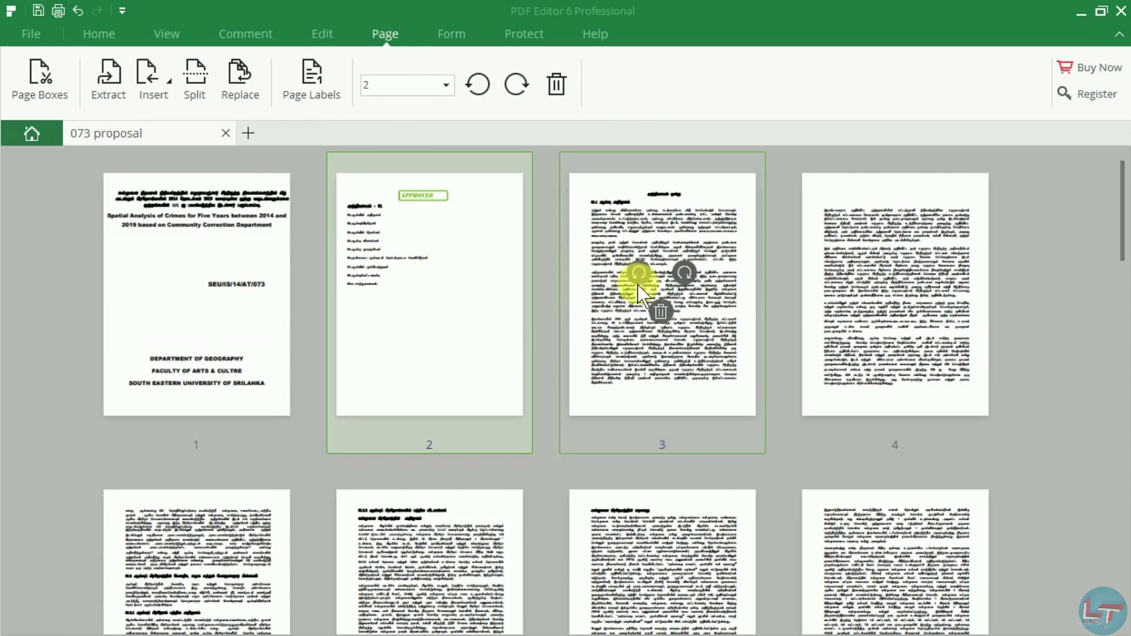
{"action": "left_click", "coordinate": [659, 310]}
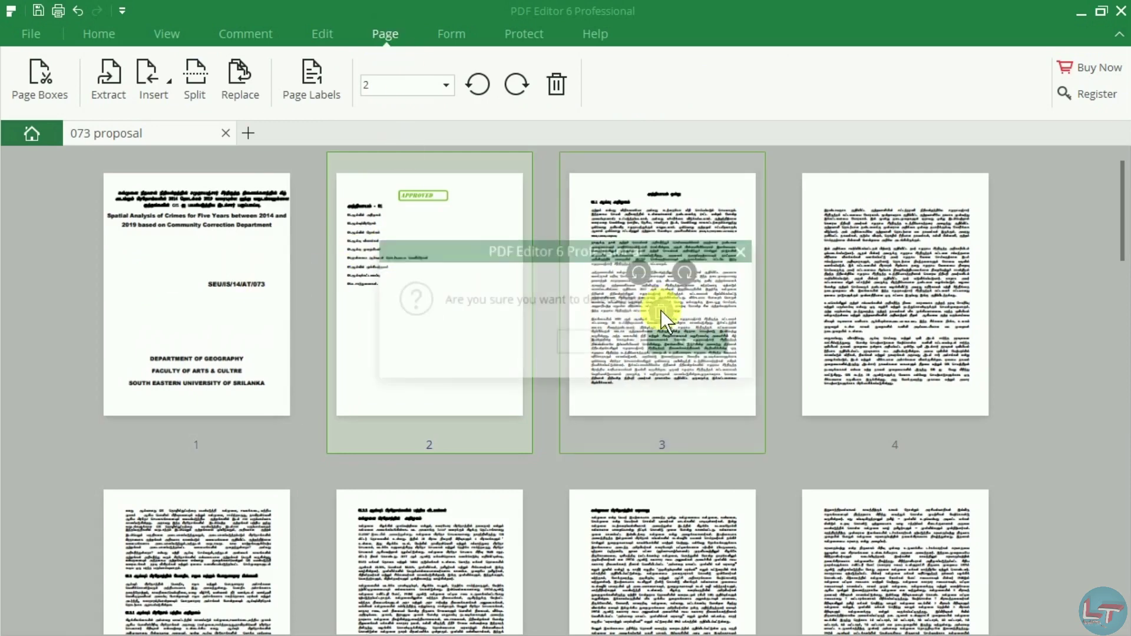
{"action": "left_click", "coordinate": [683, 346]}
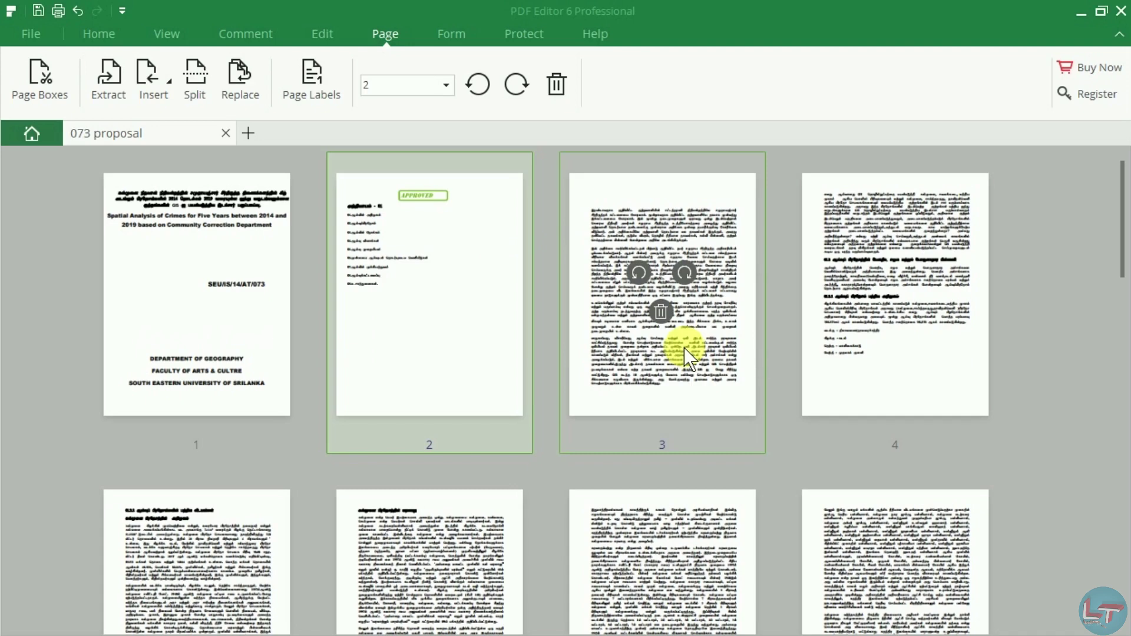
{"action": "mouse_move", "coordinate": [512, 347]}
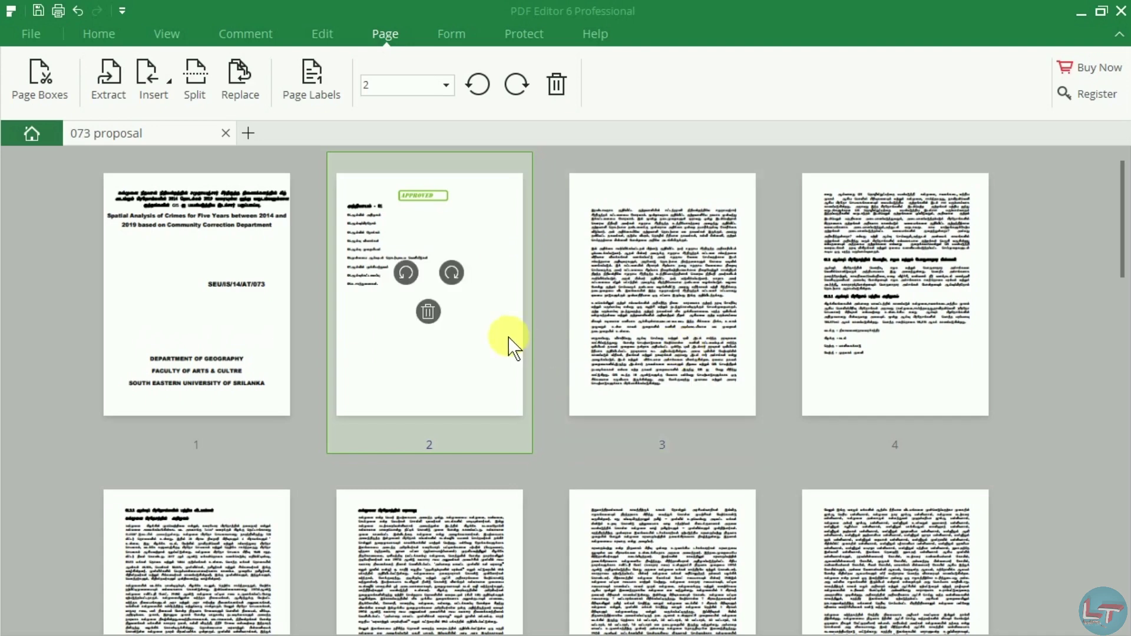
{"action": "left_click", "coordinate": [431, 318]}
{"action": "left_click", "coordinate": [677, 342]}
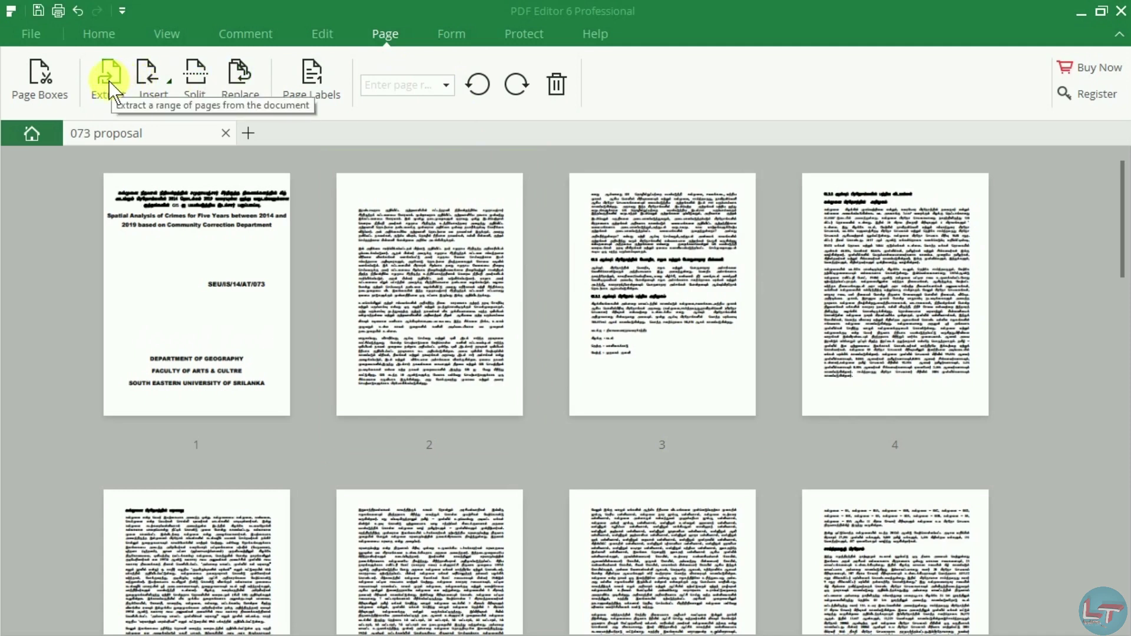
Try adjusting the crop area in the page box settings, cancel it, and look at the page label options
{"action": "left_click", "coordinate": [42, 88]}
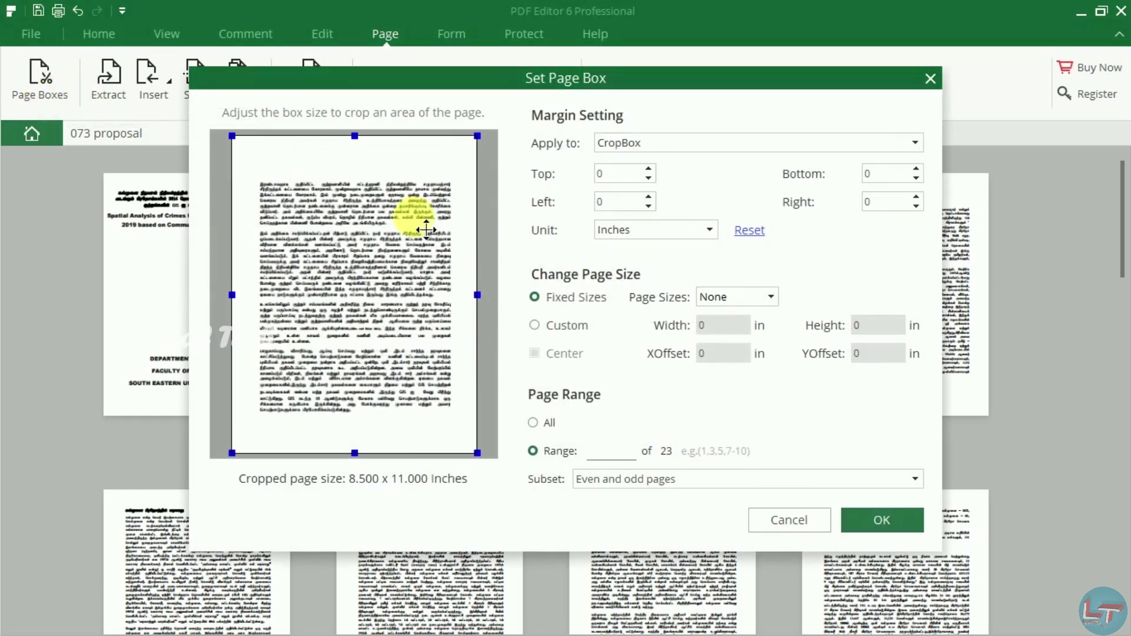
{"action": "left_click_drag", "start_coordinate": [354, 453], "coordinate": [365, 457]}
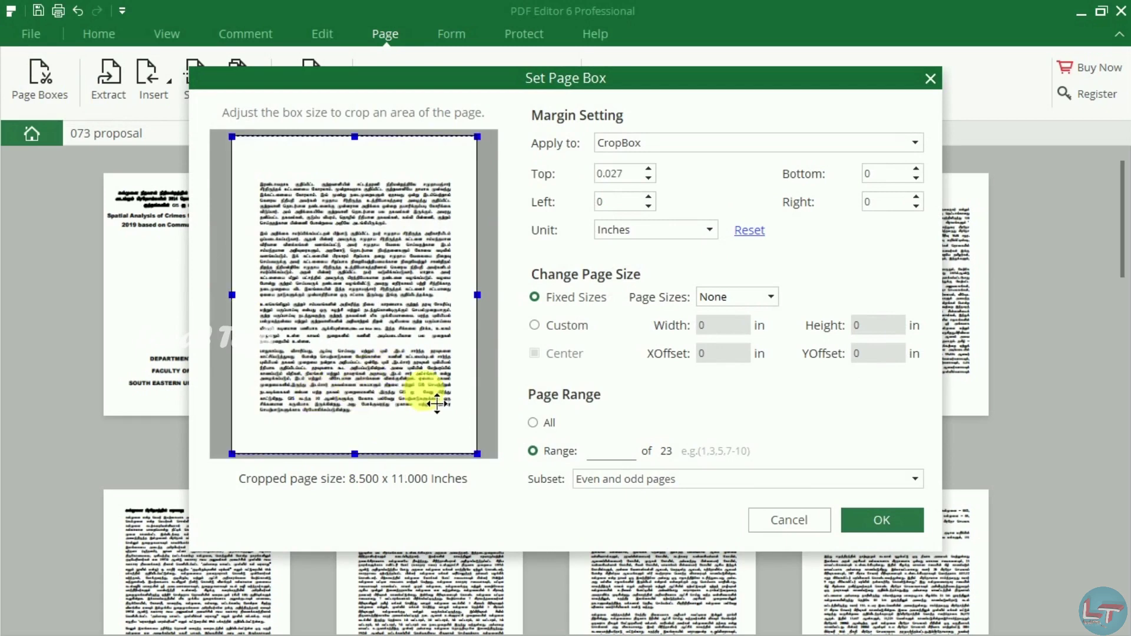
{"action": "left_click", "coordinate": [804, 522]}
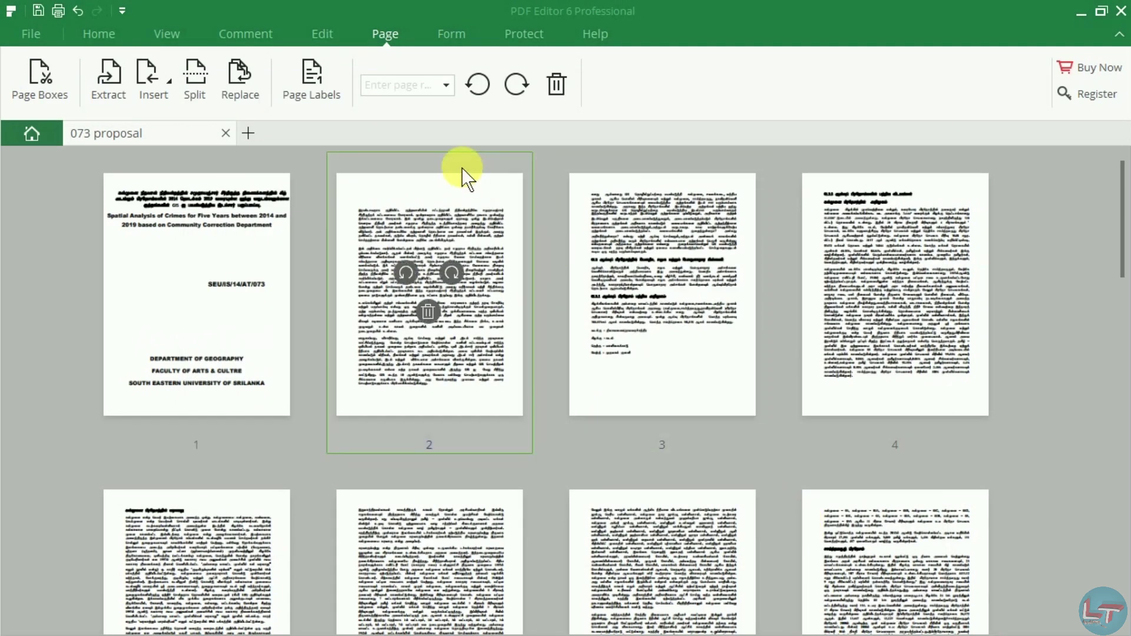
{"action": "left_click", "coordinate": [310, 74]}
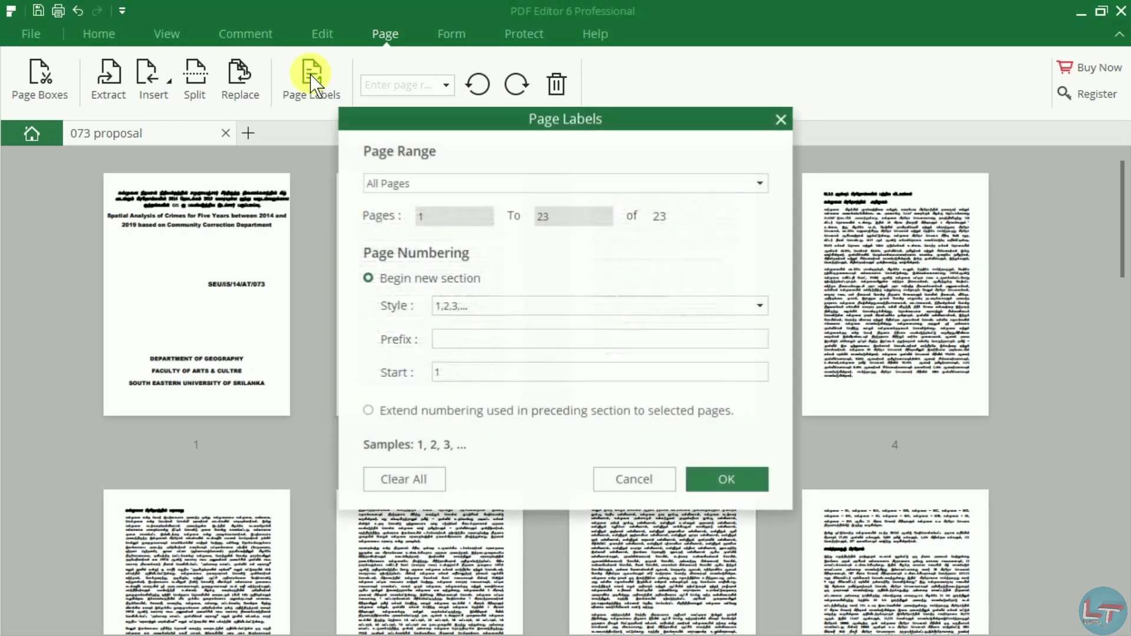
{"action": "left_click", "coordinate": [781, 119]}
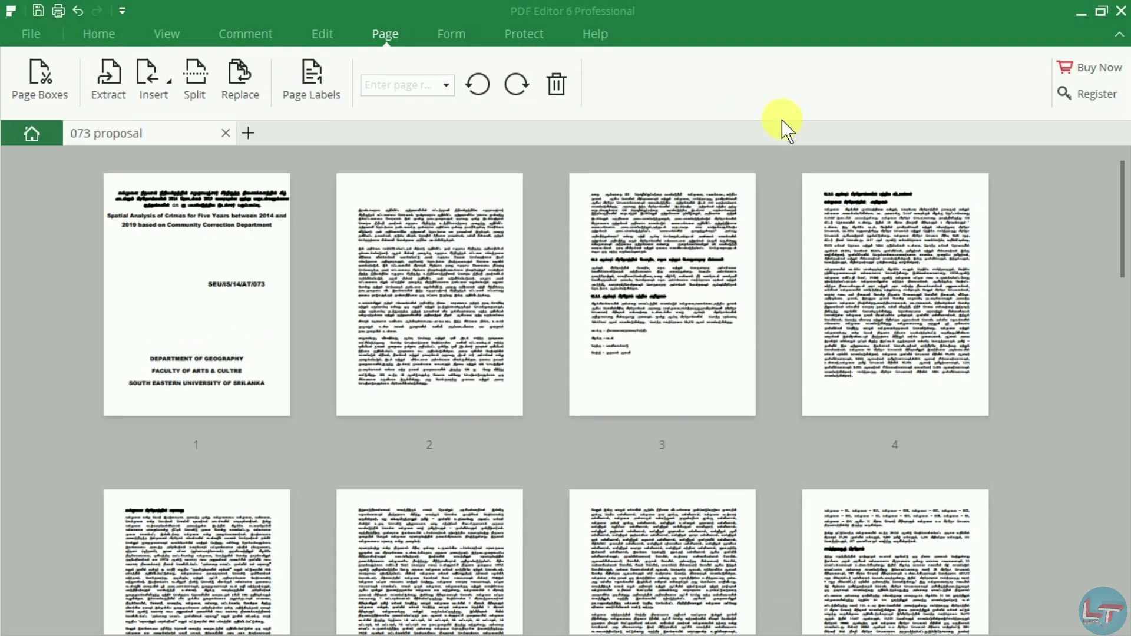
Look through the available form, document protection and help tools
{"action": "left_click", "coordinate": [454, 33]}
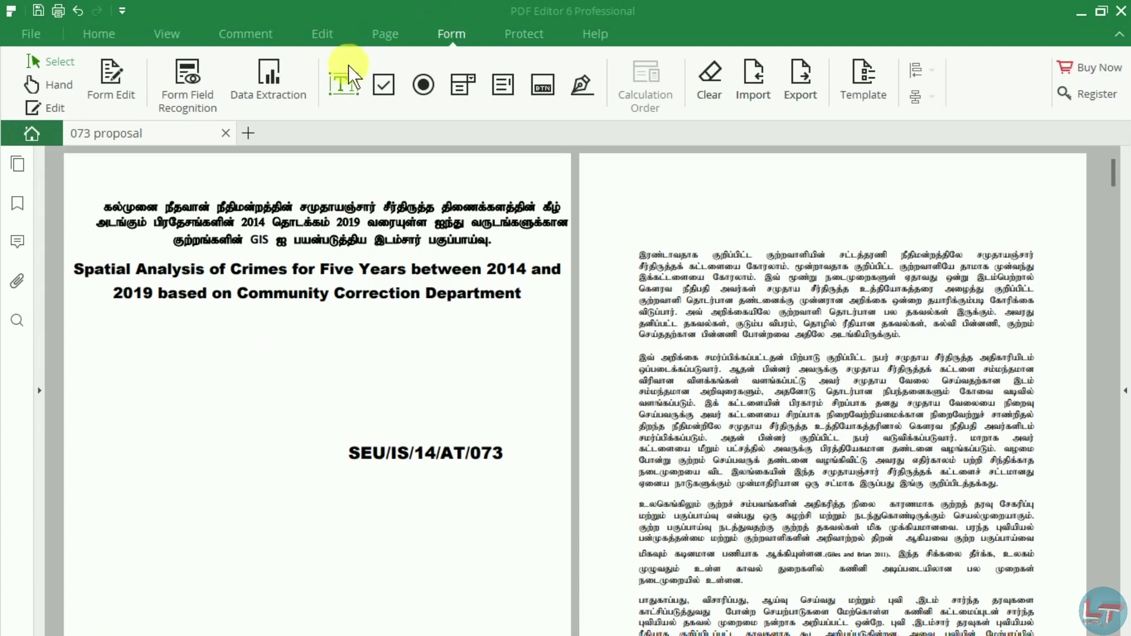
{"action": "left_click", "coordinate": [384, 94]}
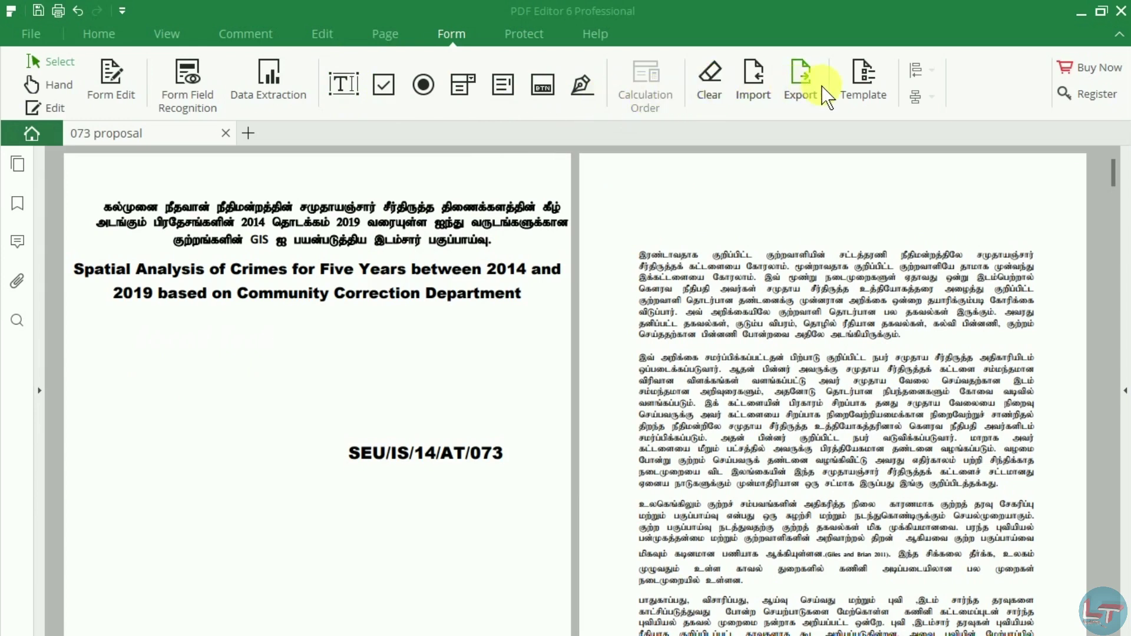
{"action": "left_click", "coordinate": [528, 28]}
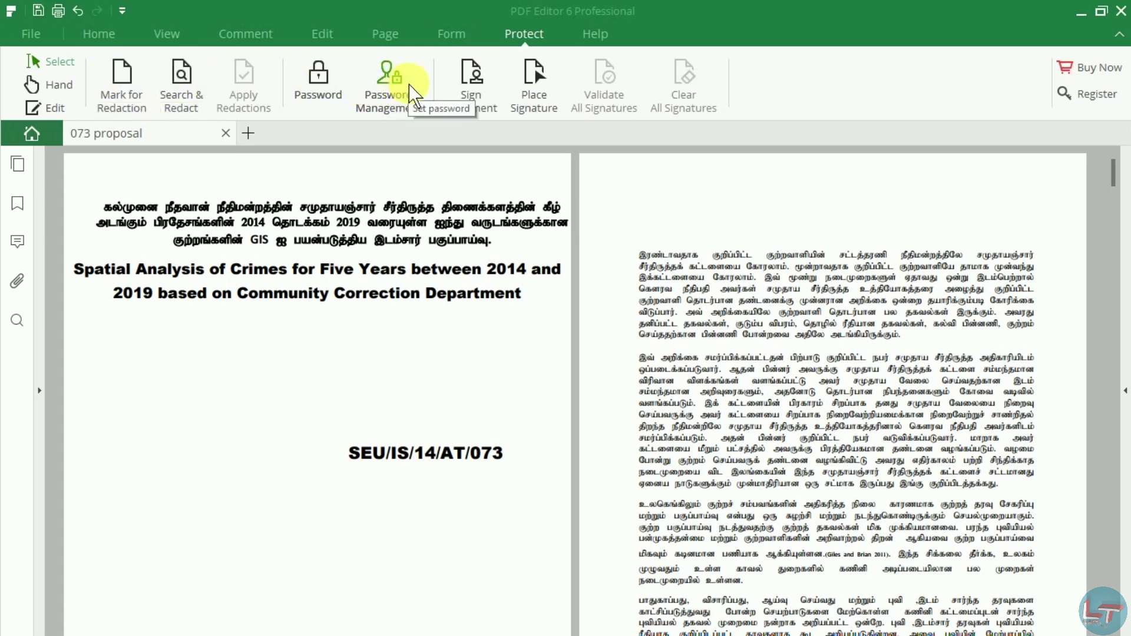
{"action": "left_click", "coordinate": [601, 35]}
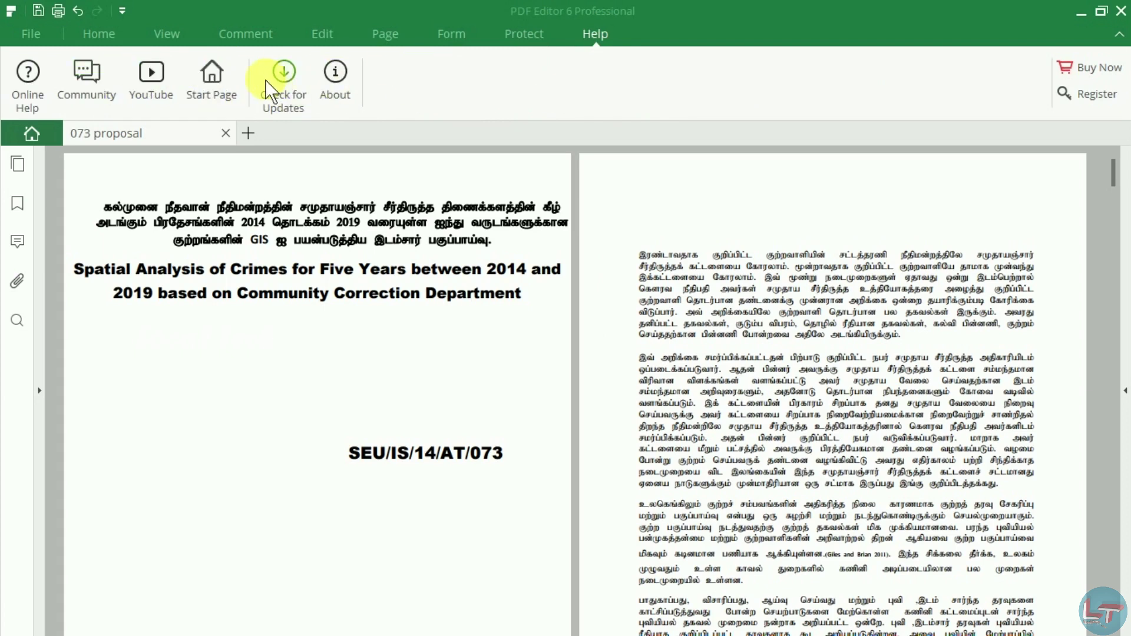
Look at the Word conversion formats offered for the file and return to the document
{"action": "left_click", "coordinate": [33, 34]}
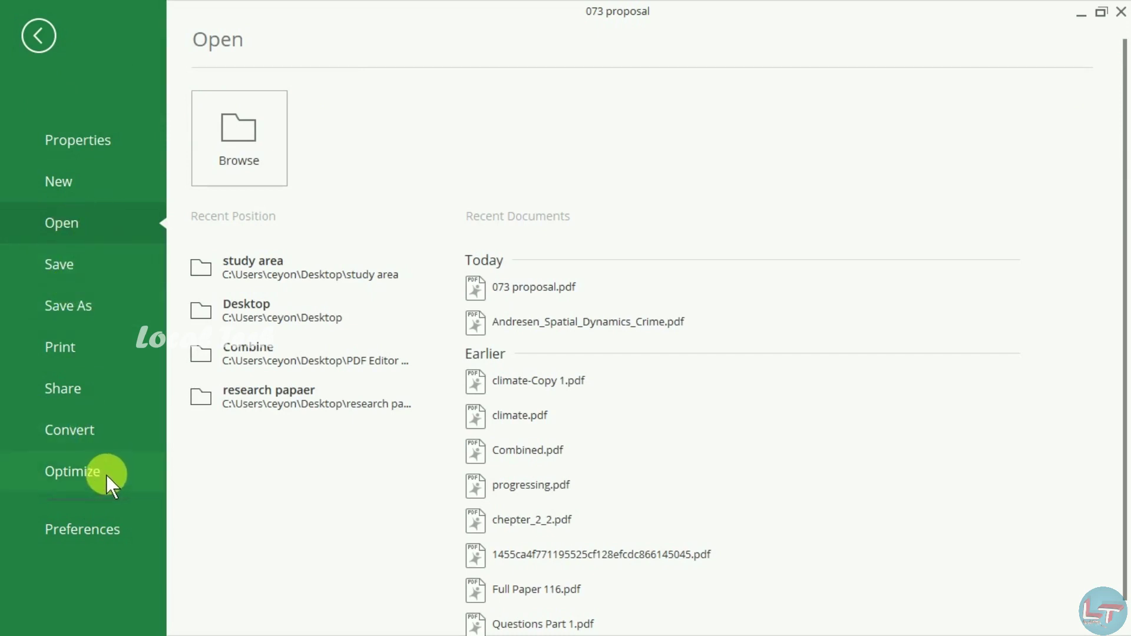
{"action": "left_click", "coordinate": [106, 442]}
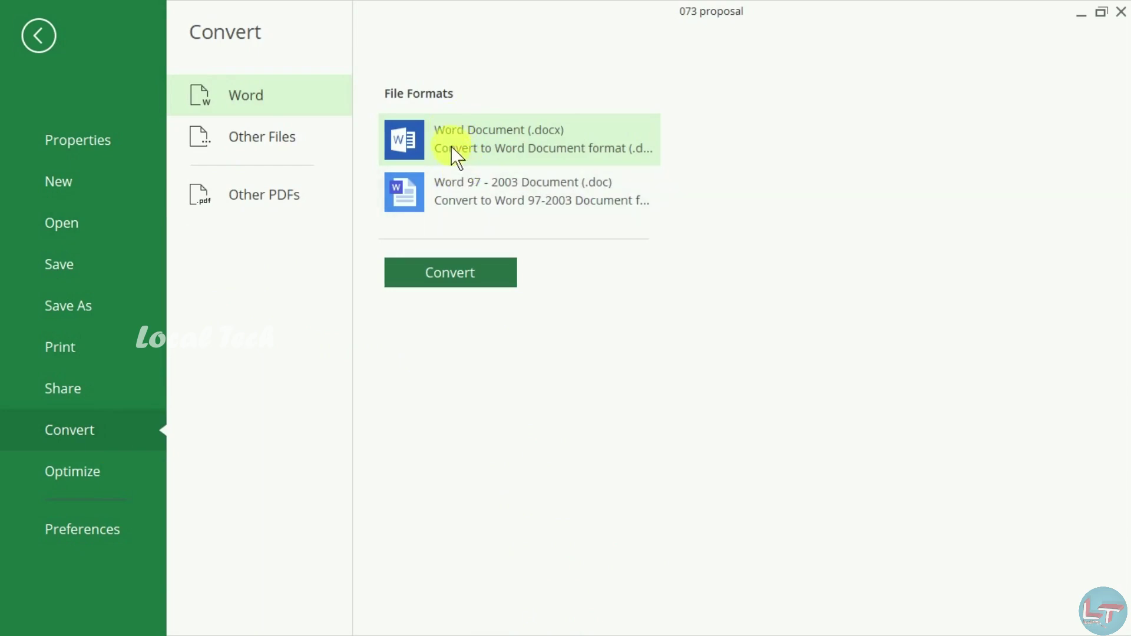
{"action": "left_click", "coordinate": [36, 49]}
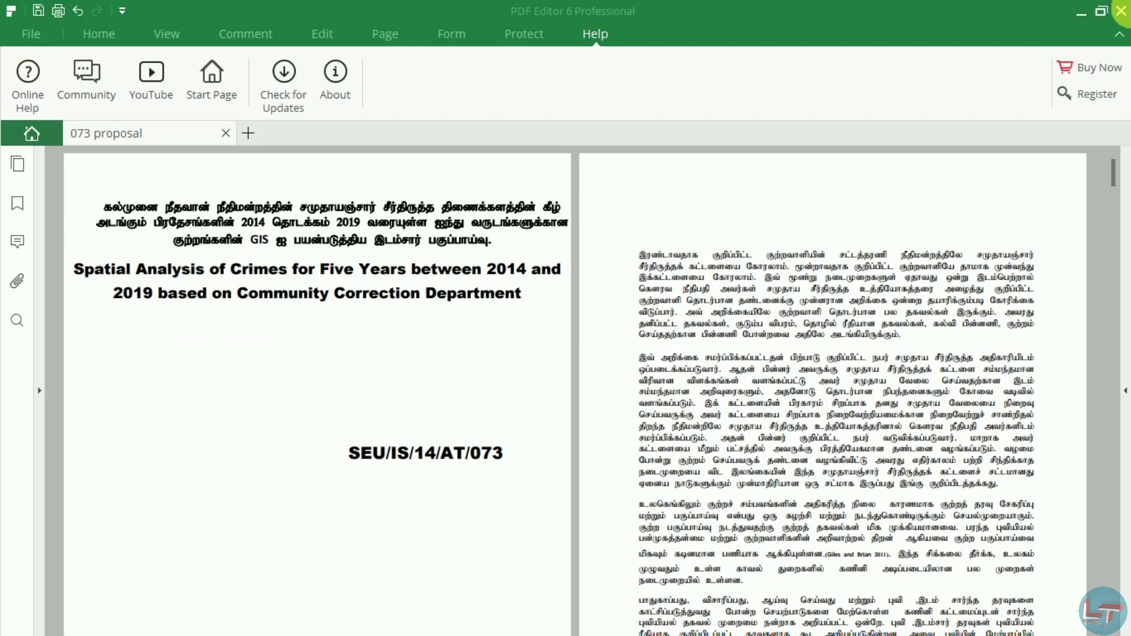
Close the 073 proposal file without saving its changes and switch to Wondershare PDF Editor
{"action": "left_click", "coordinate": [1122, 11]}
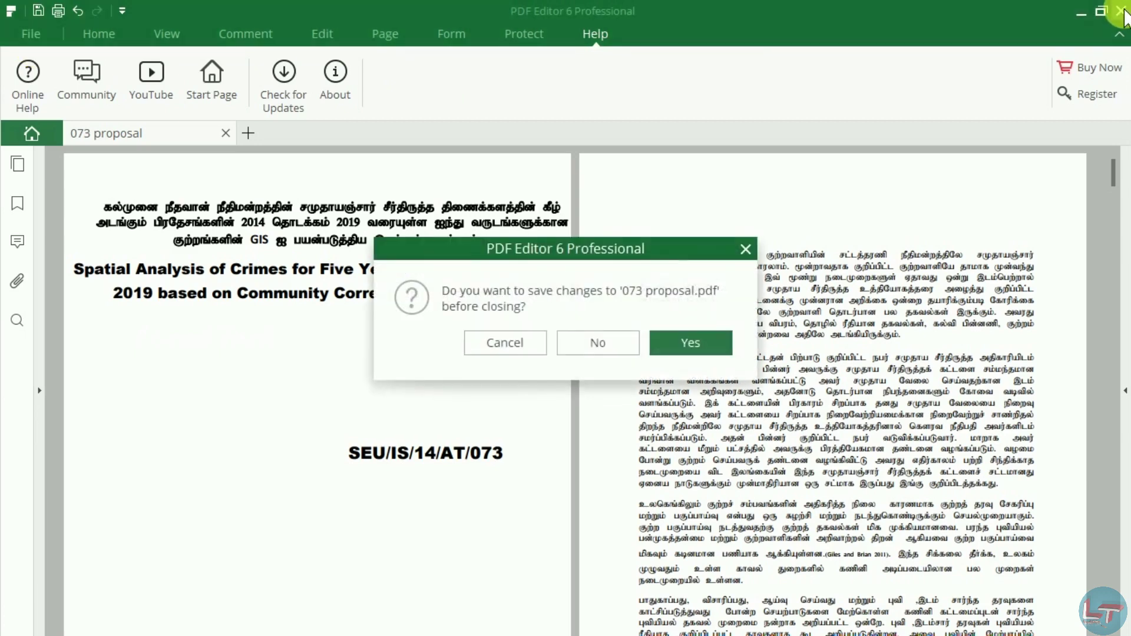
{"action": "left_click", "coordinate": [620, 343]}
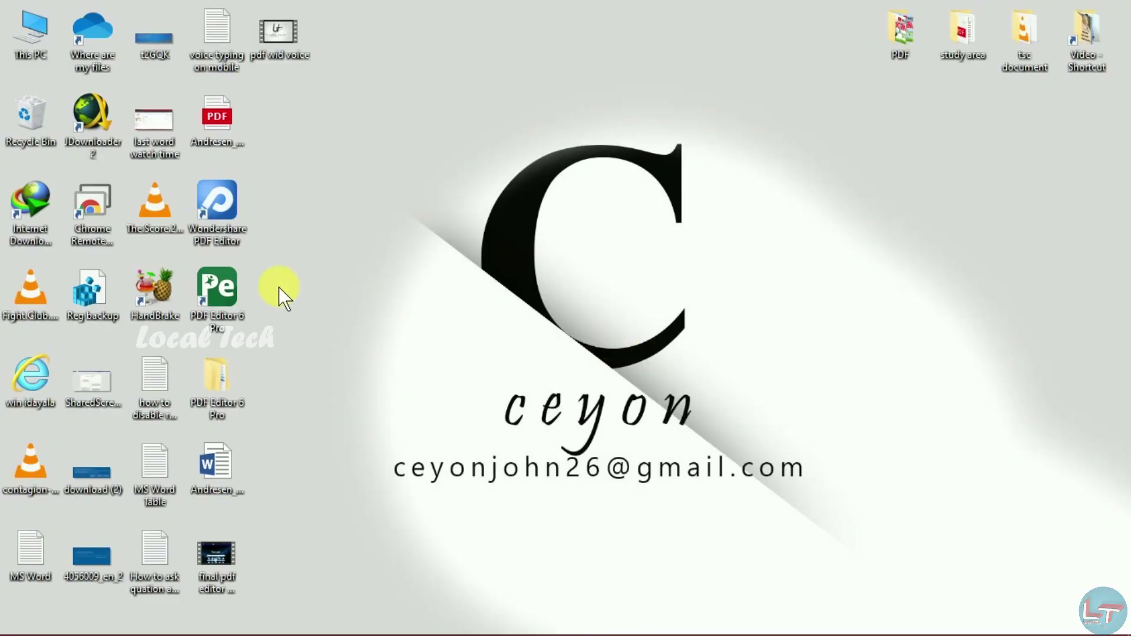
{"action": "left_click", "coordinate": [228, 223]}
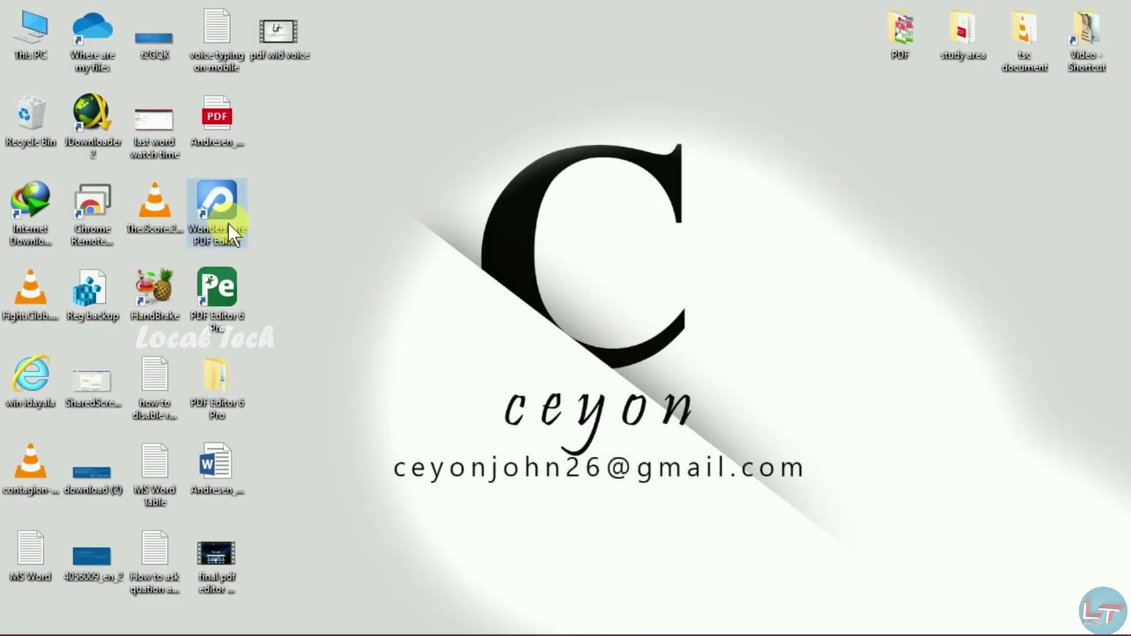
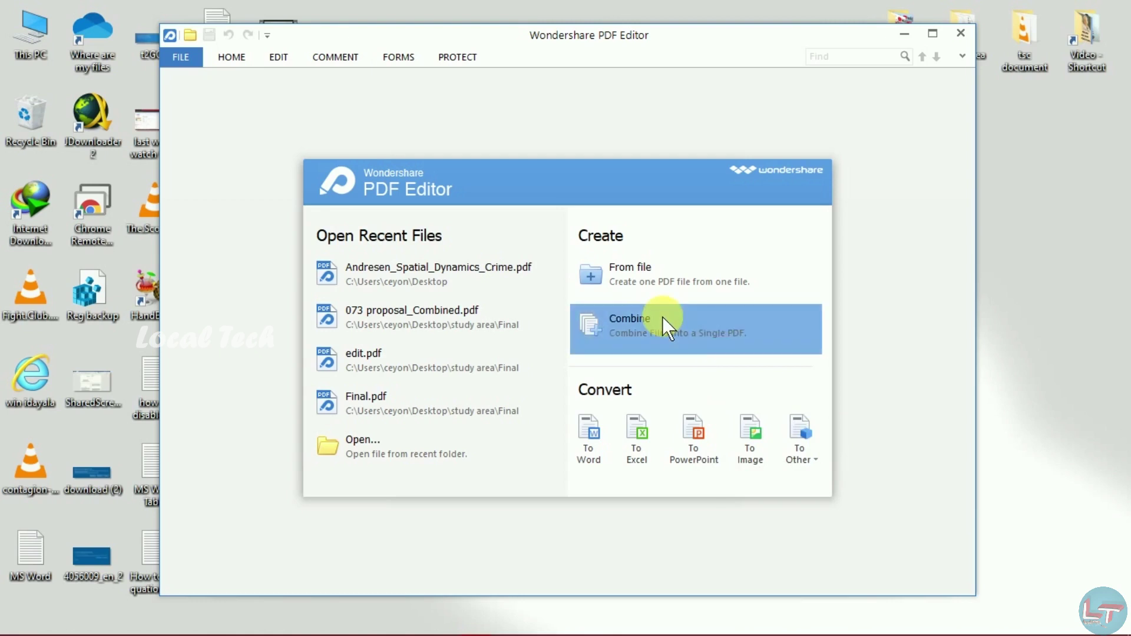
Combine 073 proposal and crime data correction from the study area folder into a single PDF
{"action": "left_click", "coordinate": [395, 160]}
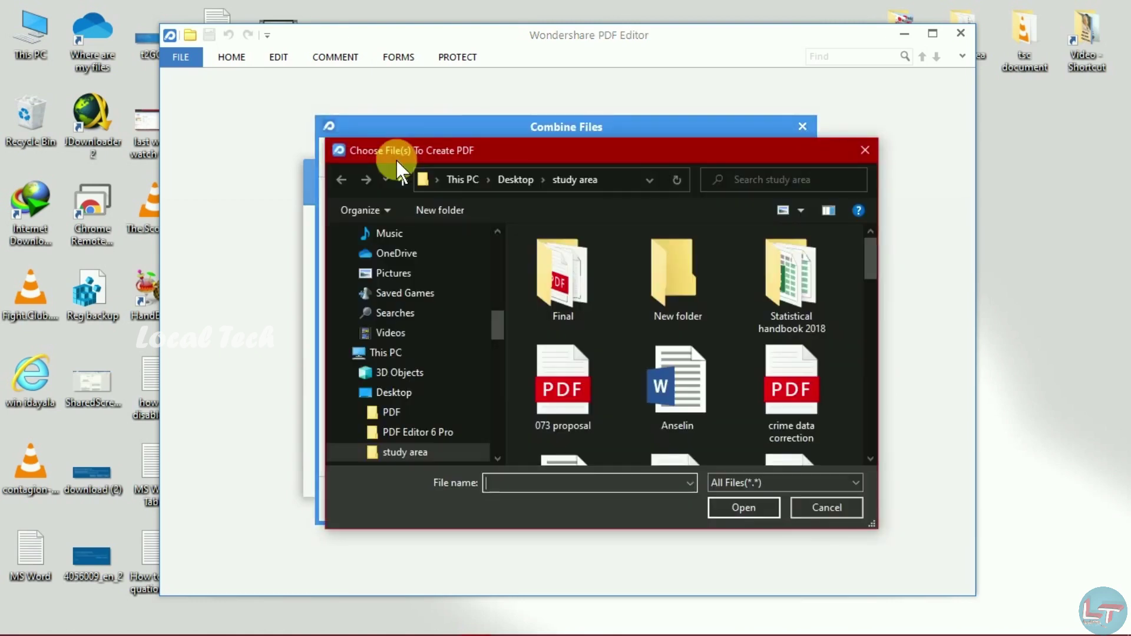
{"action": "left_click", "coordinate": [557, 383]}
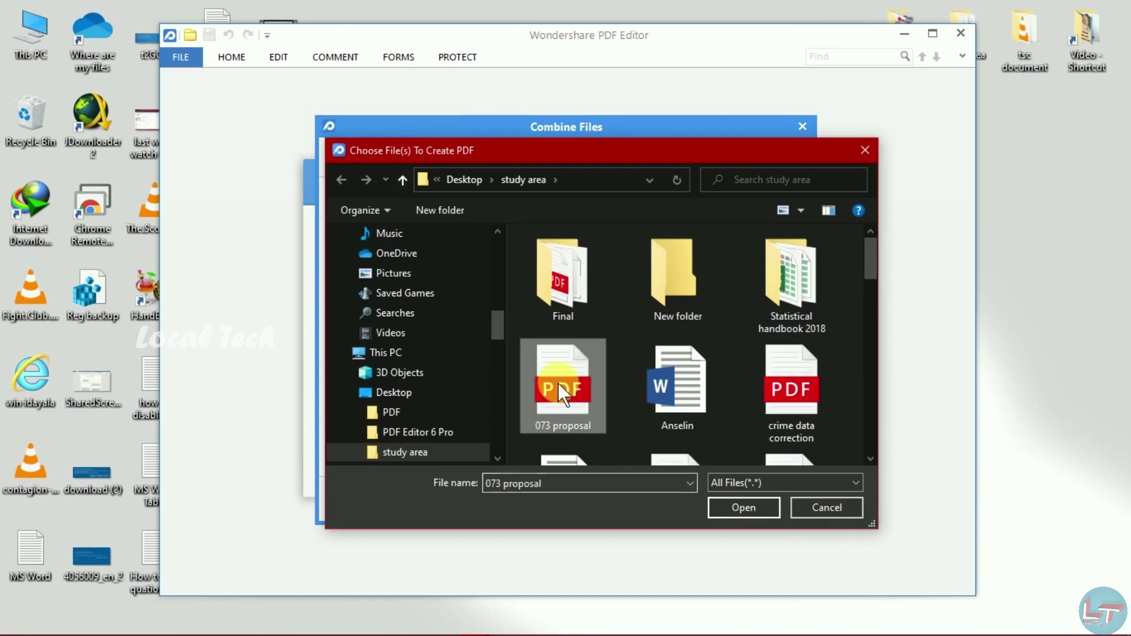
{"action": "double_click", "coordinate": [558, 381]}
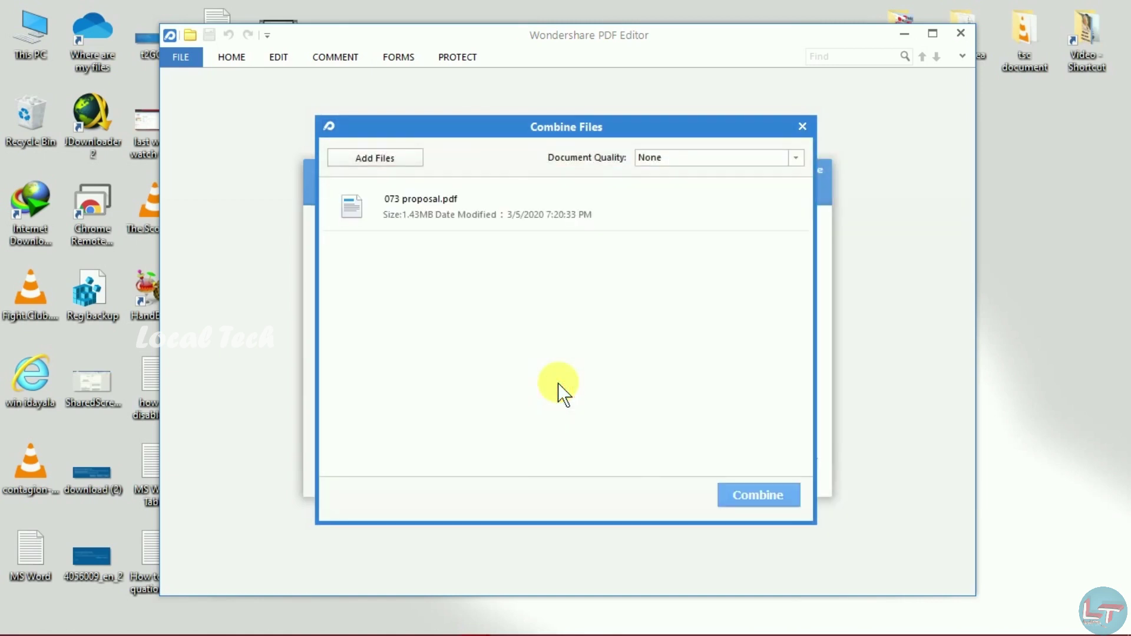
{"action": "left_click", "coordinate": [397, 157]}
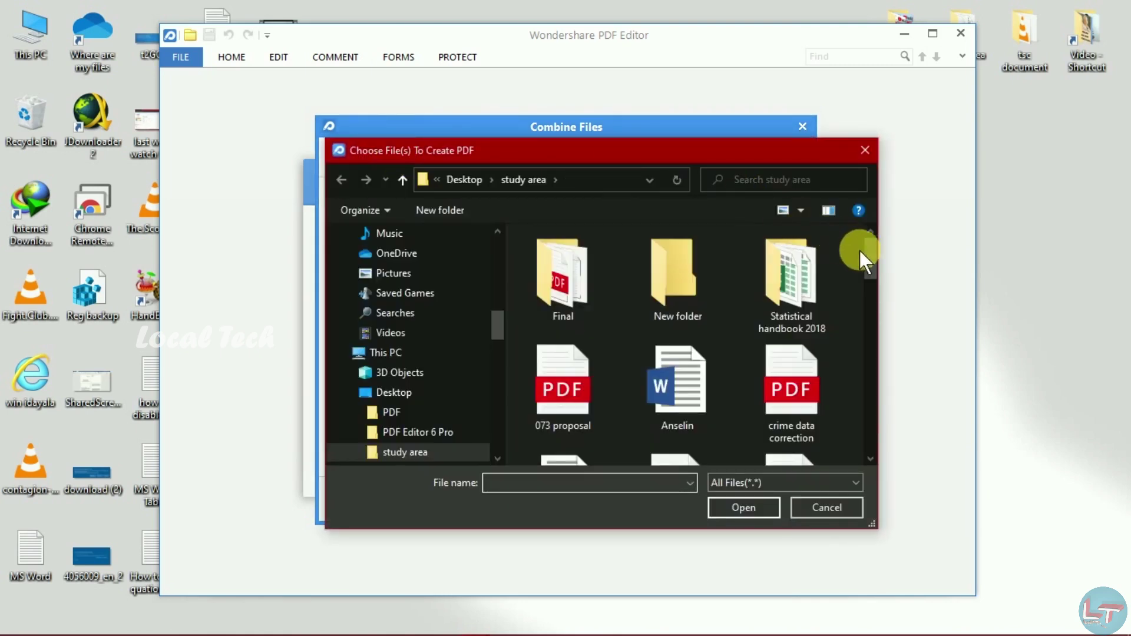
{"action": "left_click_drag", "start_coordinate": [868, 253], "coordinate": [874, 281]}
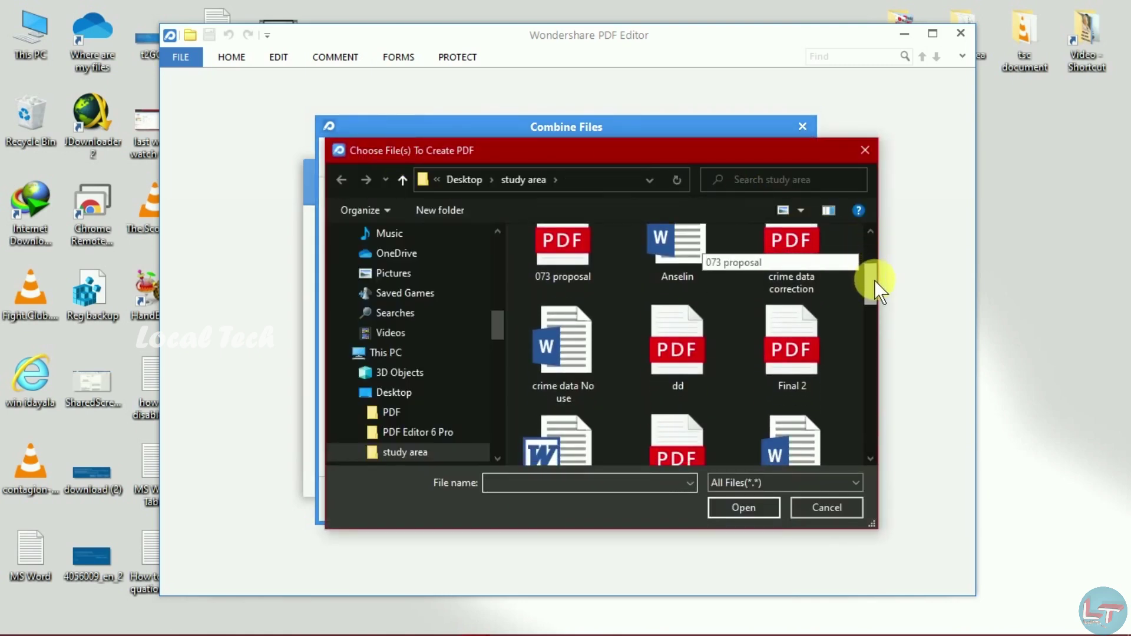
{"action": "double_click", "coordinate": [796, 258]}
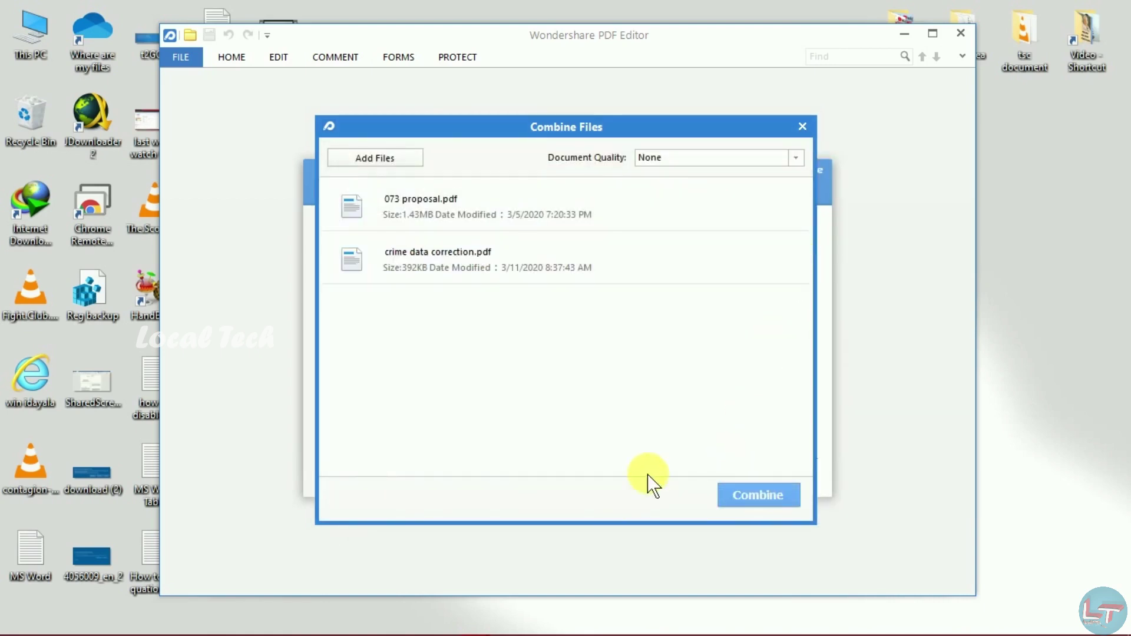
{"action": "left_click", "coordinate": [746, 492]}
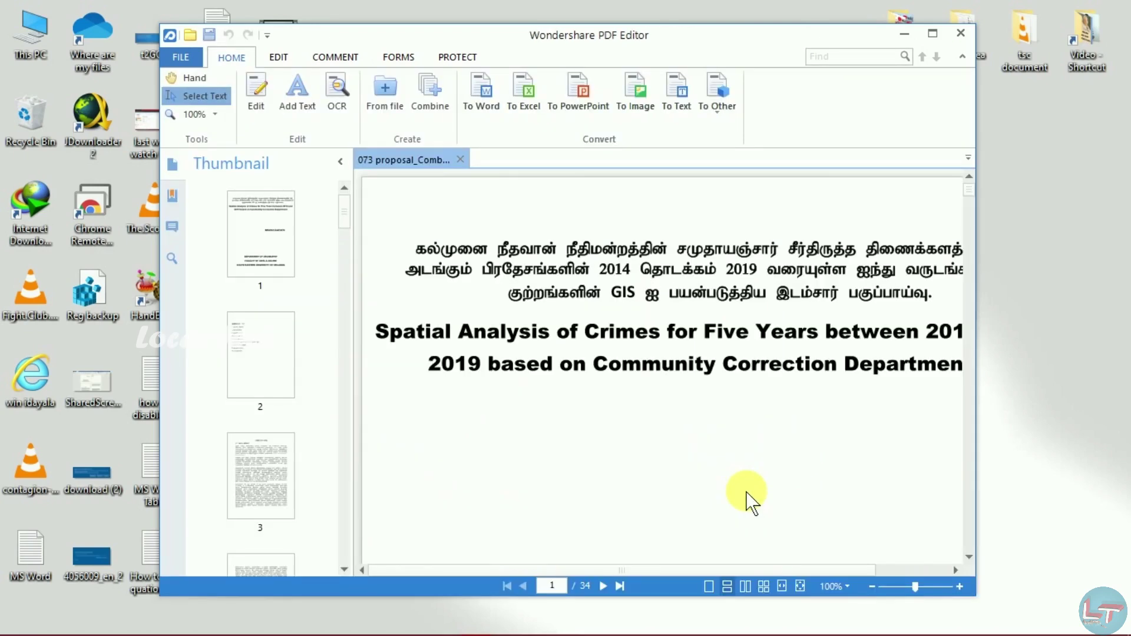
Delete page 2 of the combined PDF and move the resulting third page to the front of the document
{"action": "left_click", "coordinate": [932, 33]}
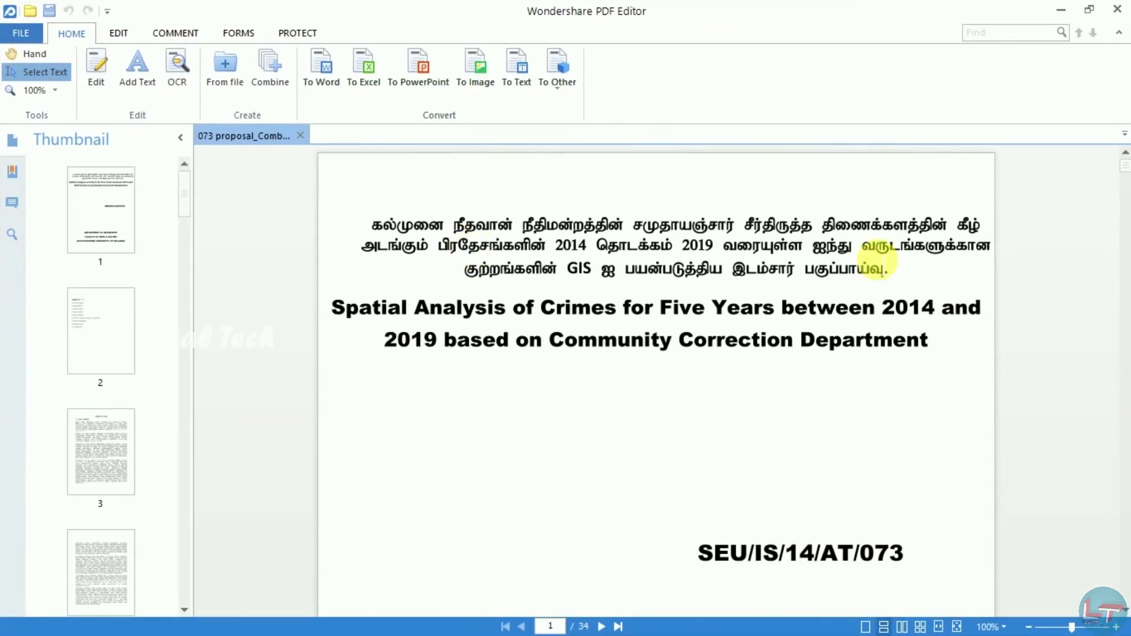
{"action": "left_click_drag", "start_coordinate": [1126, 169], "coordinate": [1125, 213]}
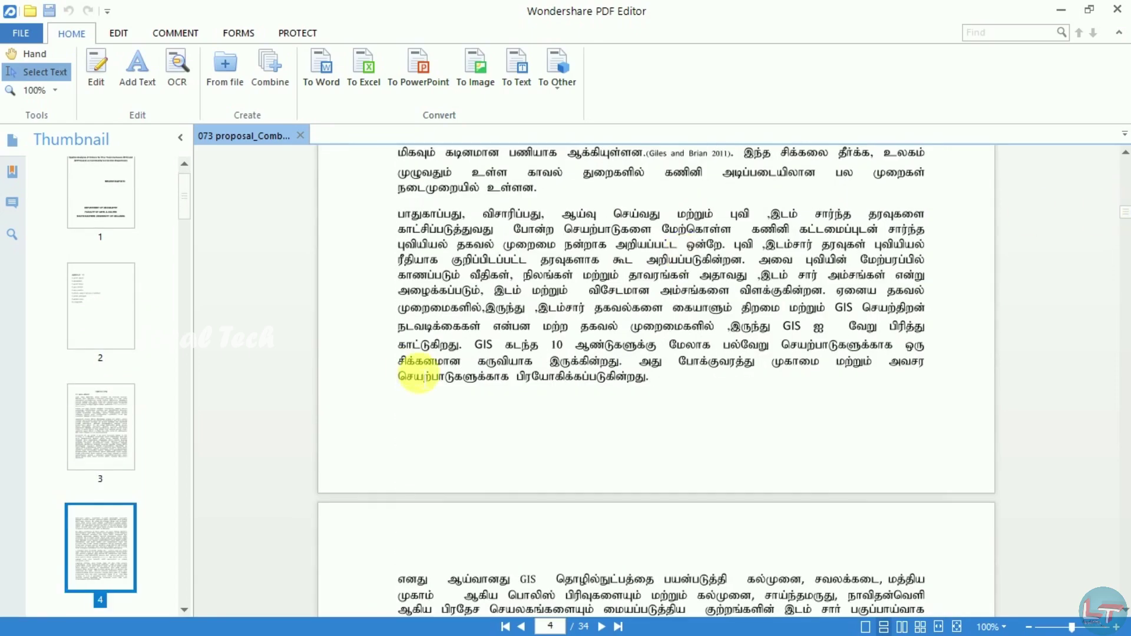
{"action": "left_click", "coordinate": [103, 313]}
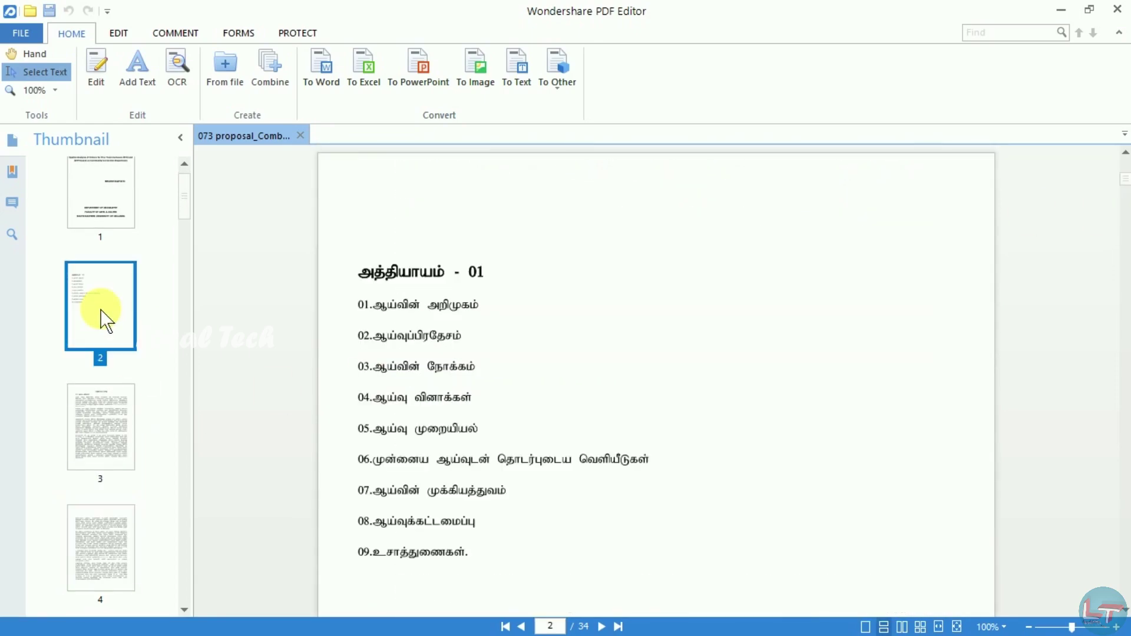
{"action": "key", "text": "Delete"}
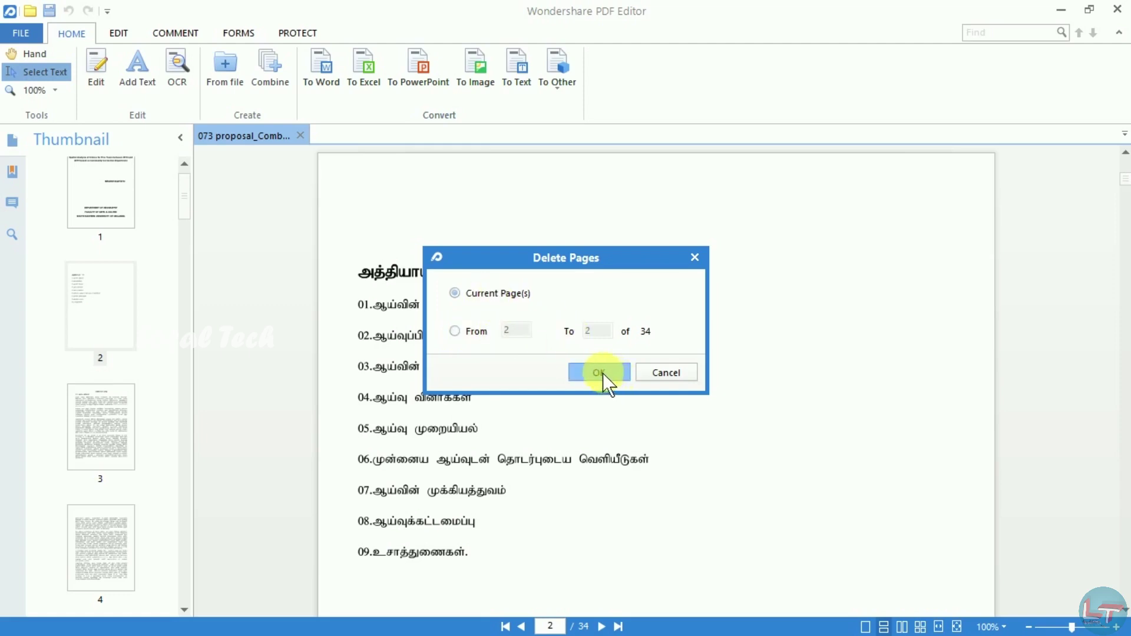
{"action": "left_click", "coordinate": [583, 371]}
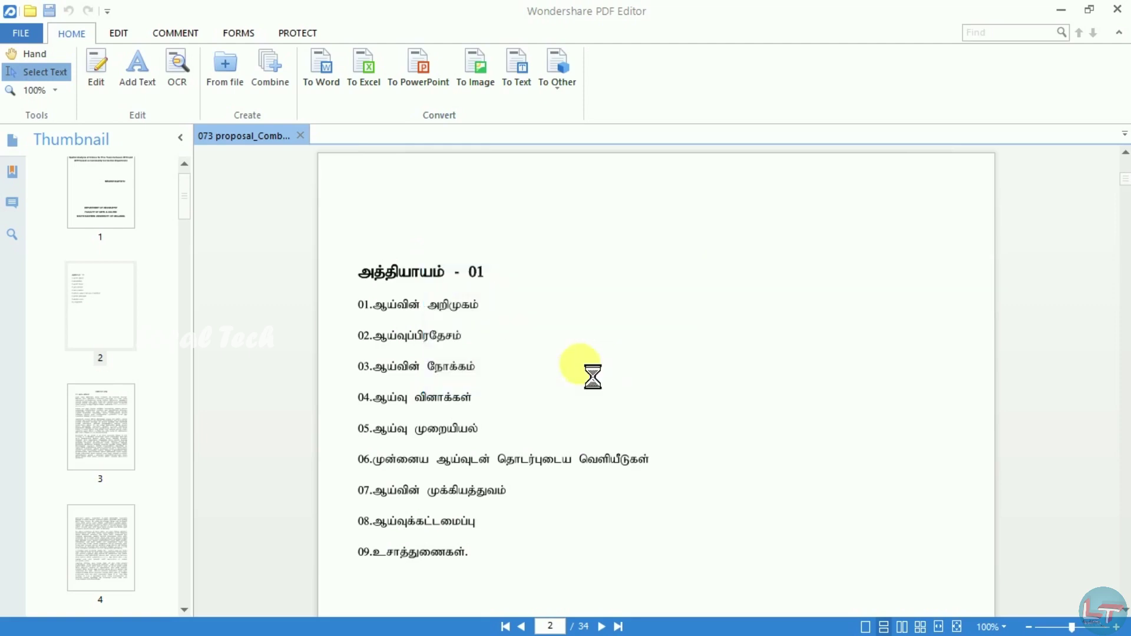
{"action": "left_click", "coordinate": [101, 443]}
{"action": "left_click_drag", "start_coordinate": [100, 442], "coordinate": [101, 188]}
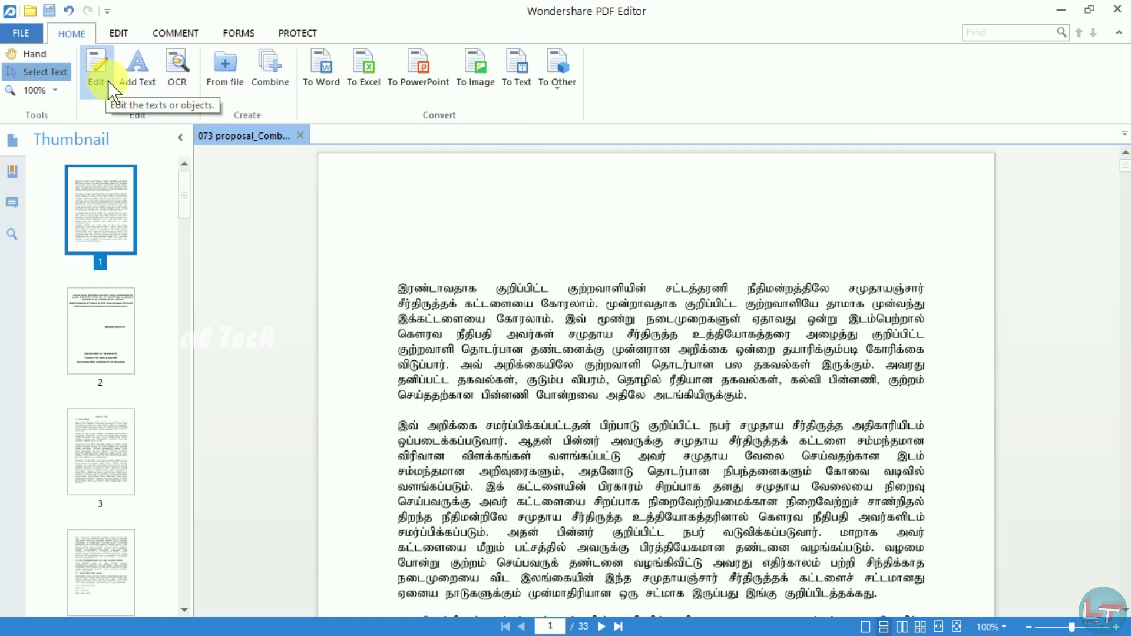
Look through the available form, comment, protection and page editing tools
{"action": "left_click", "coordinate": [231, 29]}
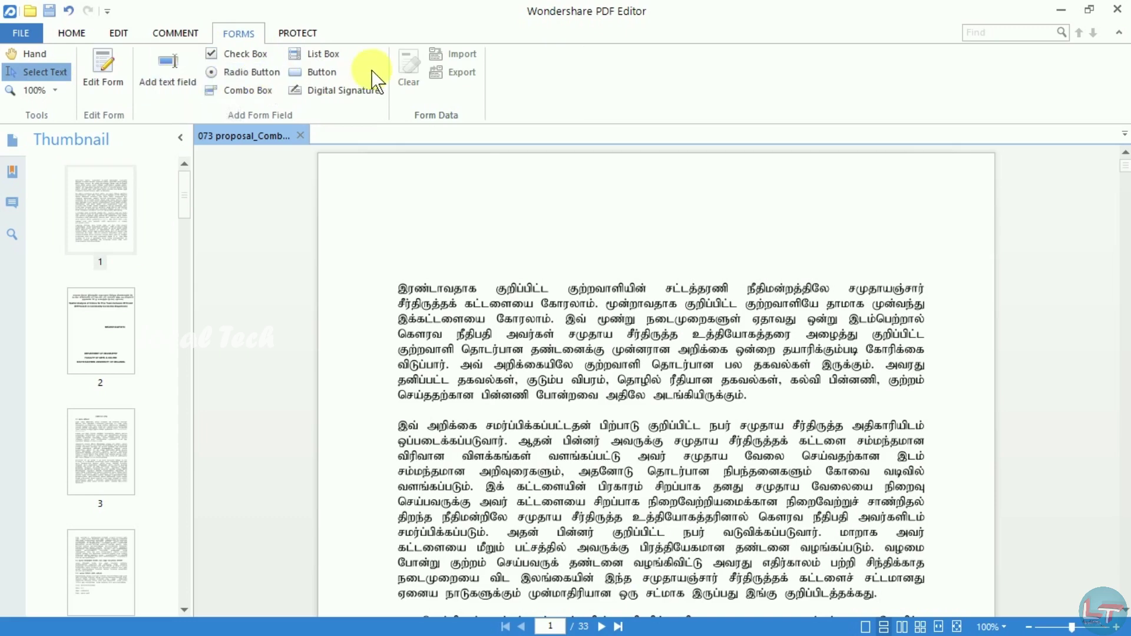
{"action": "left_click", "coordinate": [199, 28]}
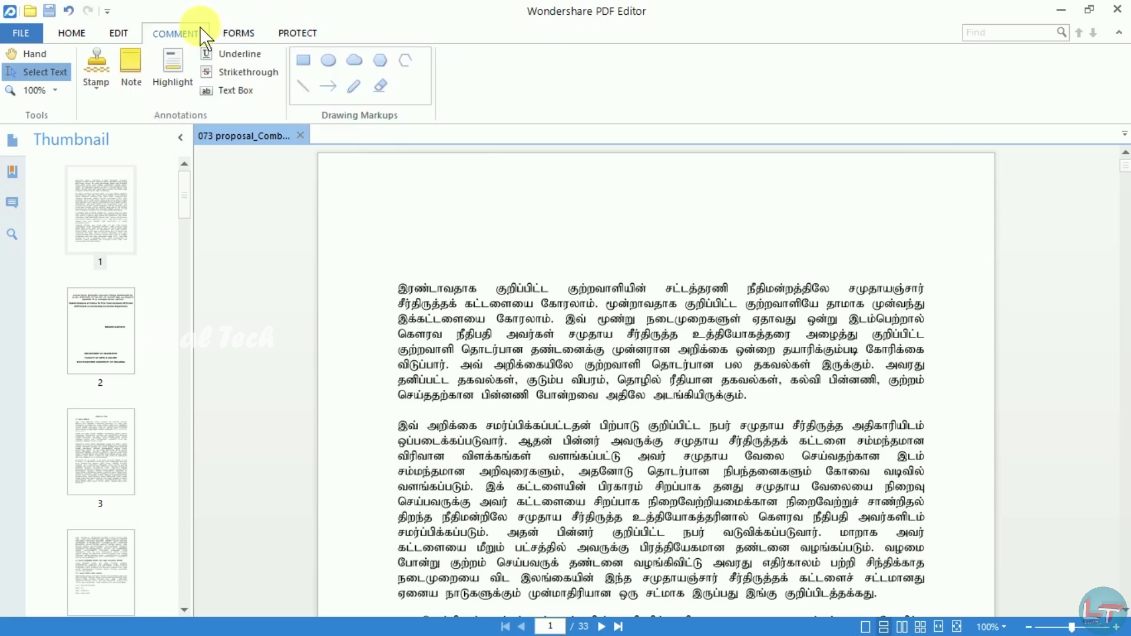
{"action": "left_click", "coordinate": [115, 33]}
{"action": "left_click", "coordinate": [292, 32]}
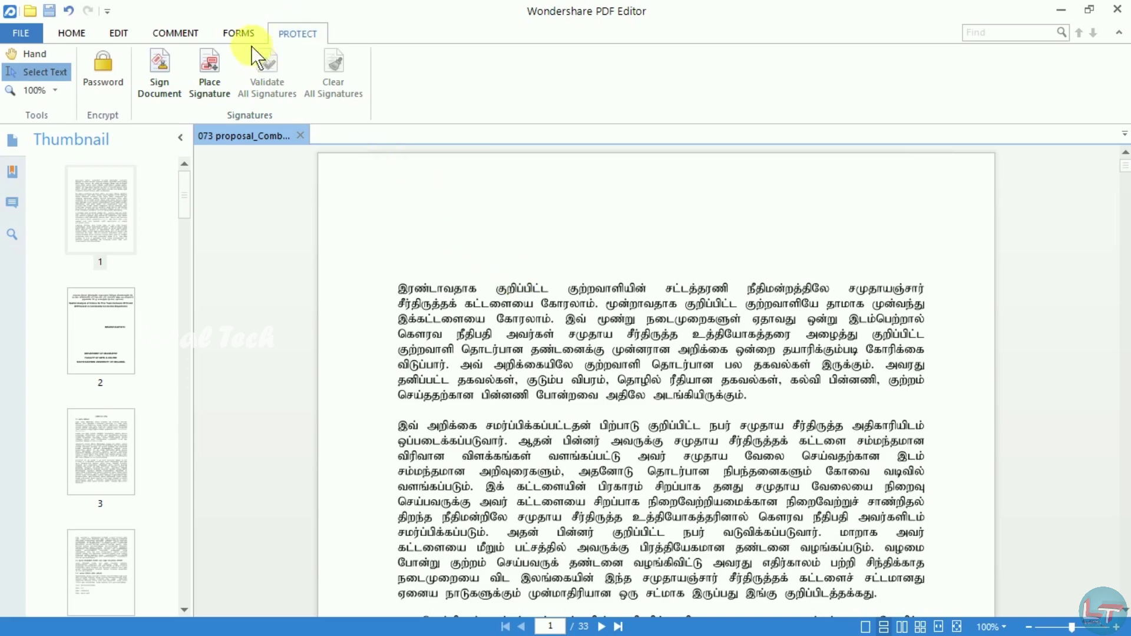
{"action": "left_click", "coordinate": [231, 29]}
{"action": "left_click", "coordinate": [129, 34]}
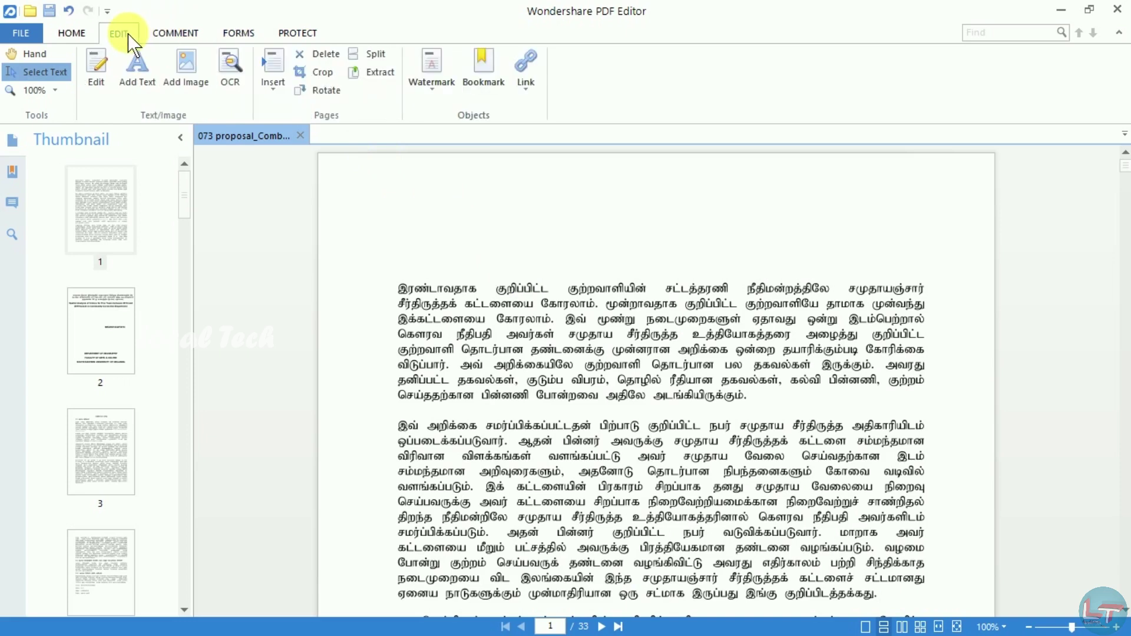
Start a Word conversion of the combined PDF, saving it first to the Desktop as 073 proposal_Combined
{"action": "left_click", "coordinate": [70, 31]}
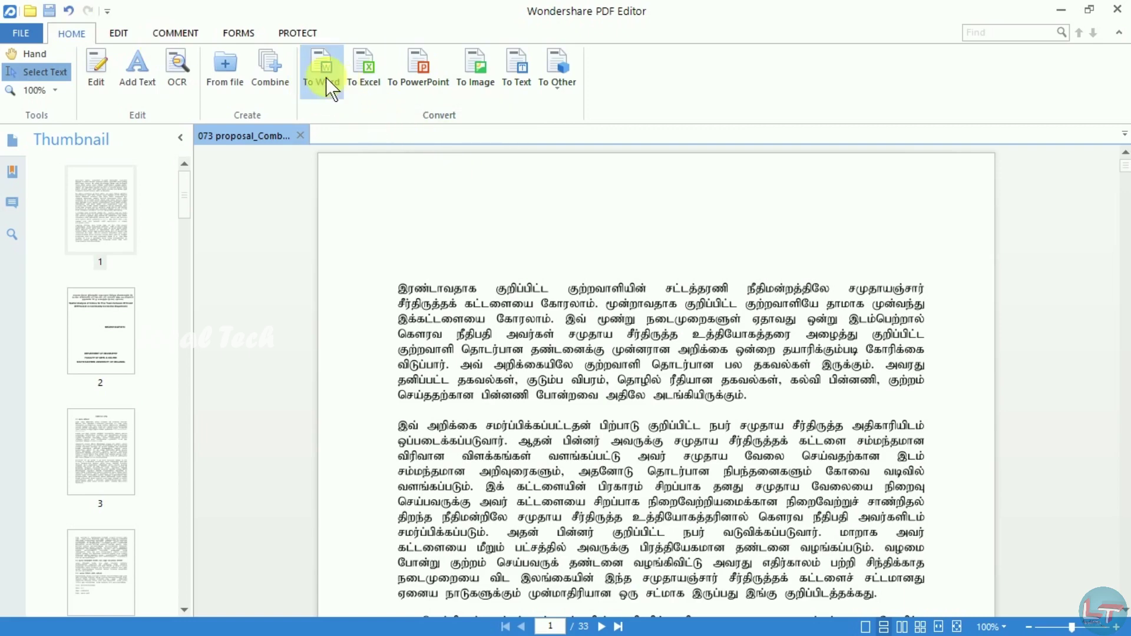
{"action": "left_click", "coordinate": [327, 77]}
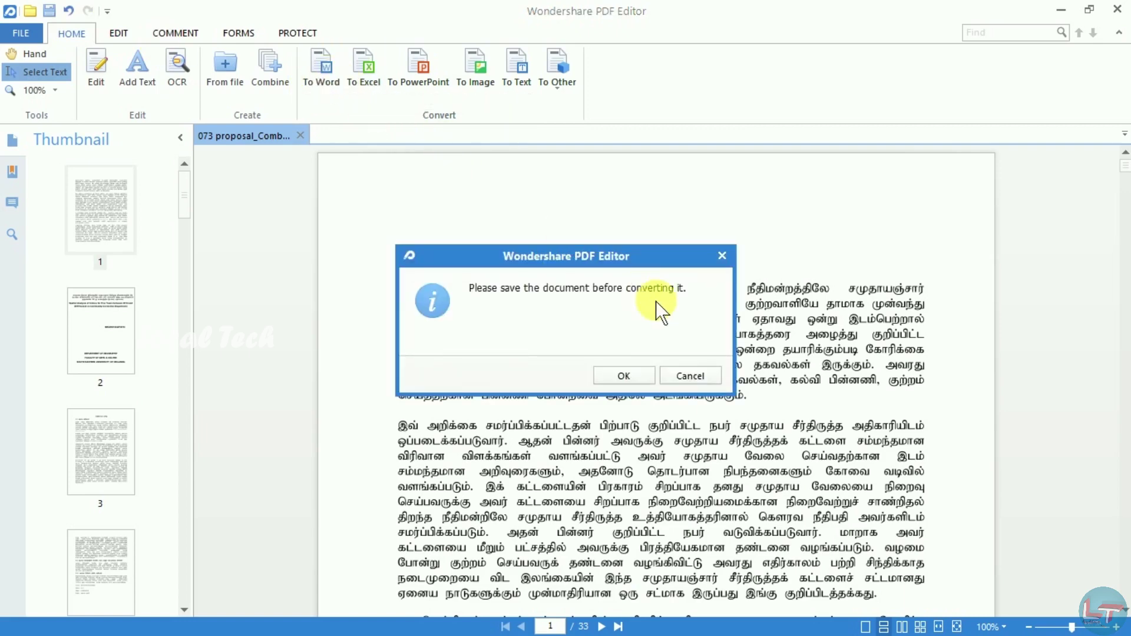
{"action": "left_click", "coordinate": [633, 373]}
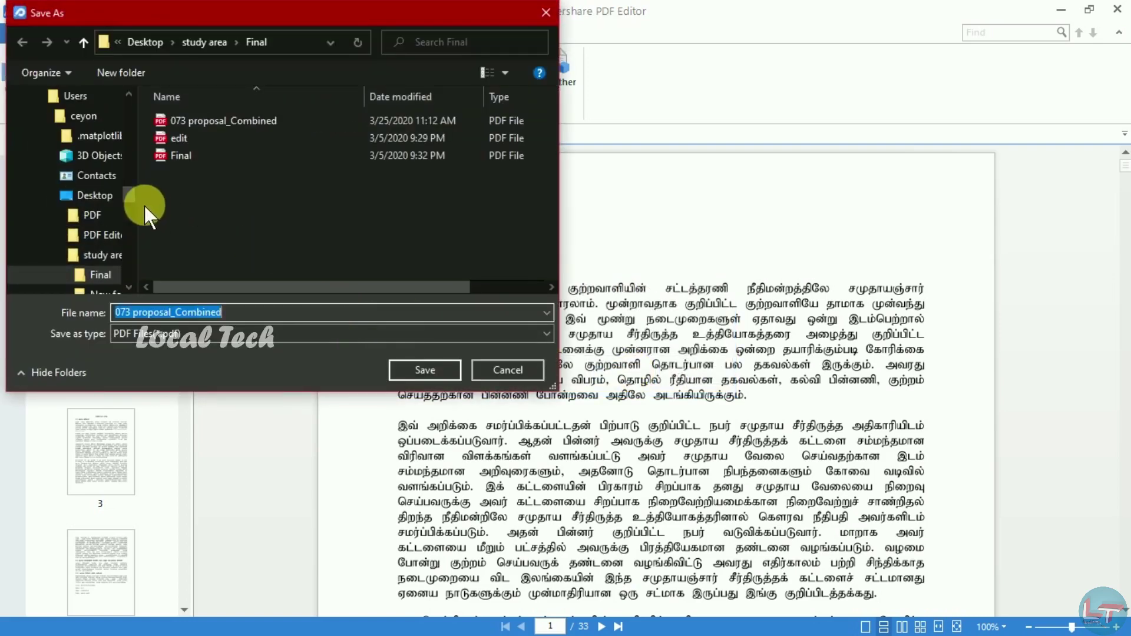
{"action": "left_click", "coordinate": [94, 195]}
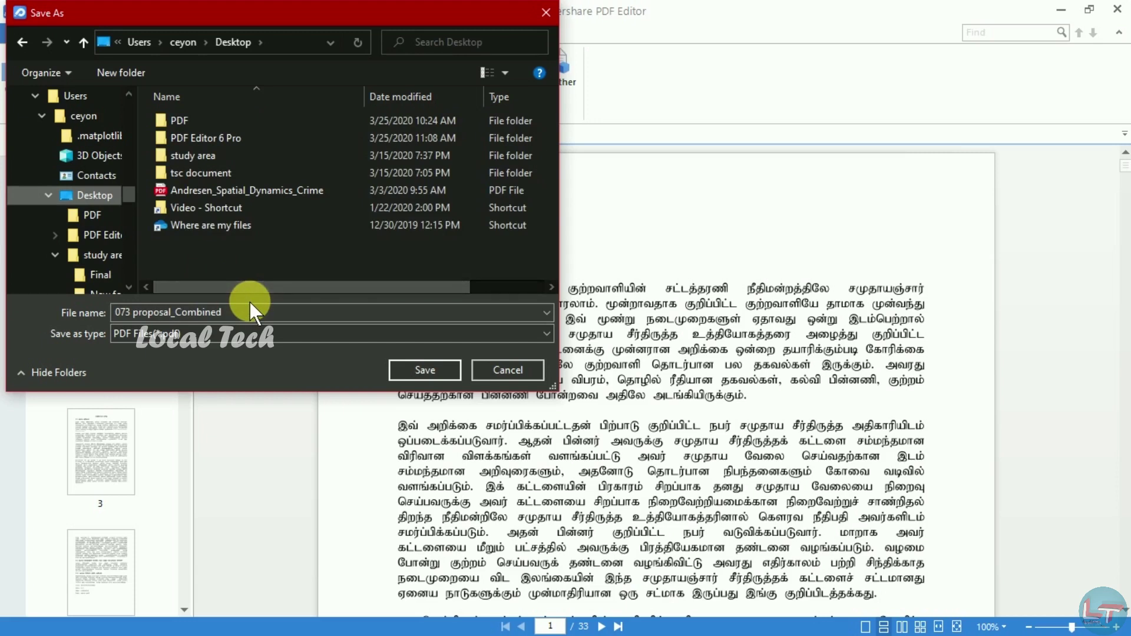
{"action": "left_click", "coordinate": [266, 318]}
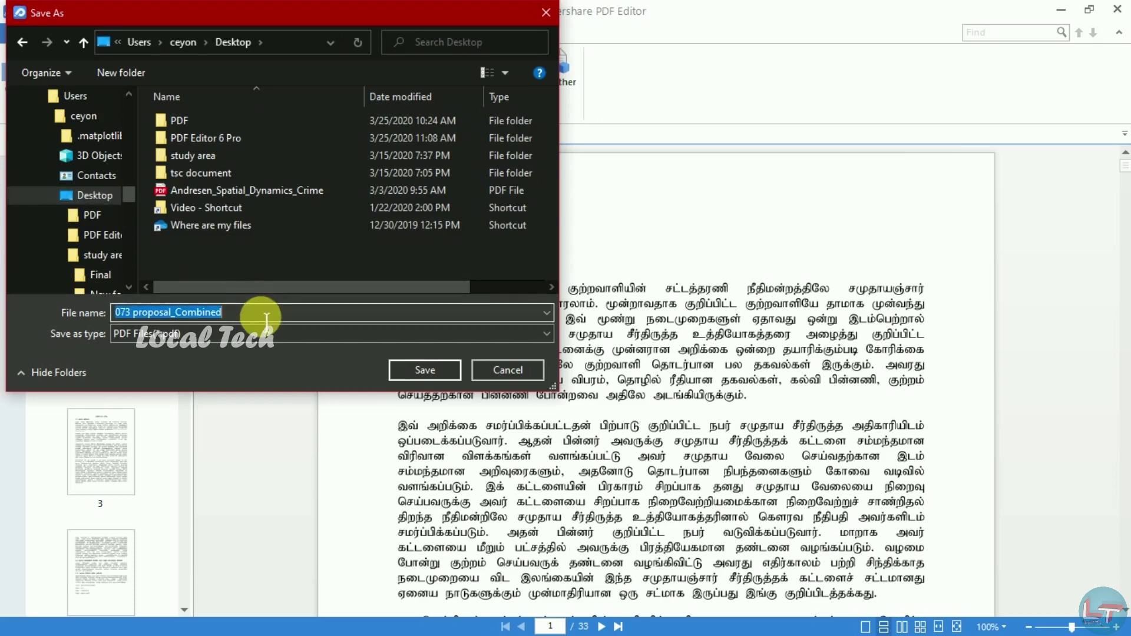
{"action": "left_click", "coordinate": [266, 318]}
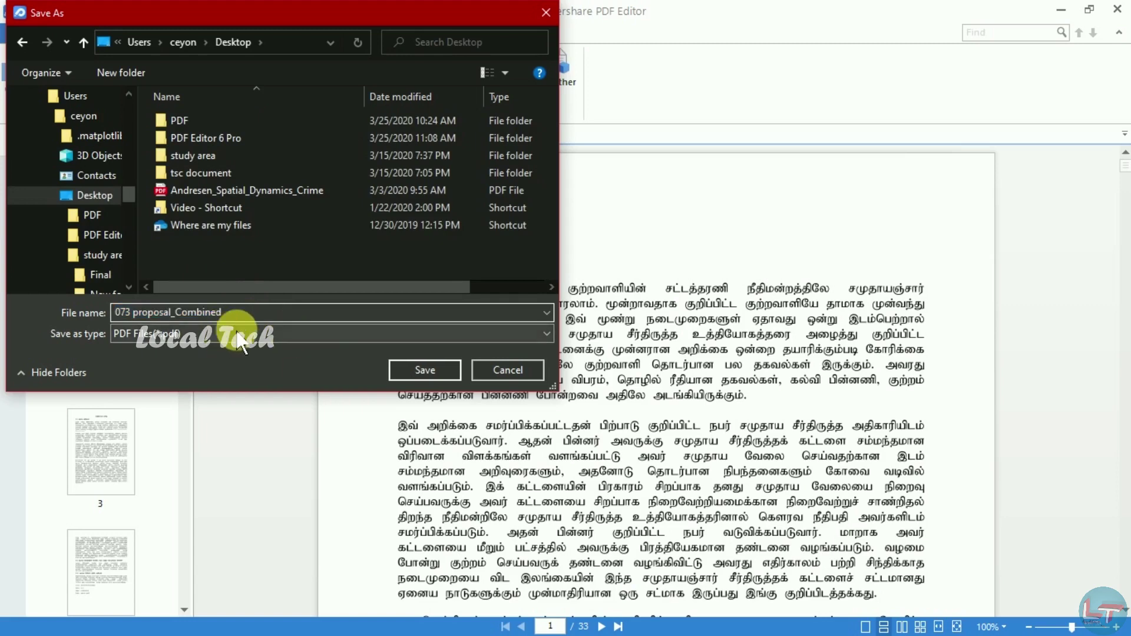
{"action": "left_click", "coordinate": [411, 369]}
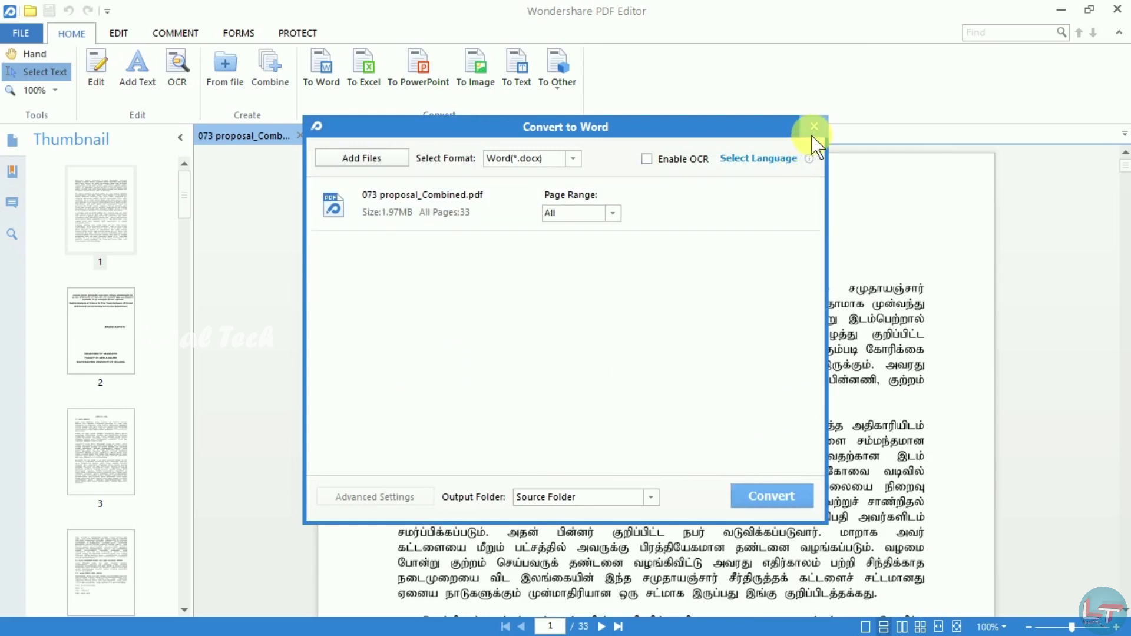
Convert all pages to Word (*.docx) and open the converted 073 proposal_Combined document in Word, dismissing the activation wizard
{"action": "left_click", "coordinate": [756, 495]}
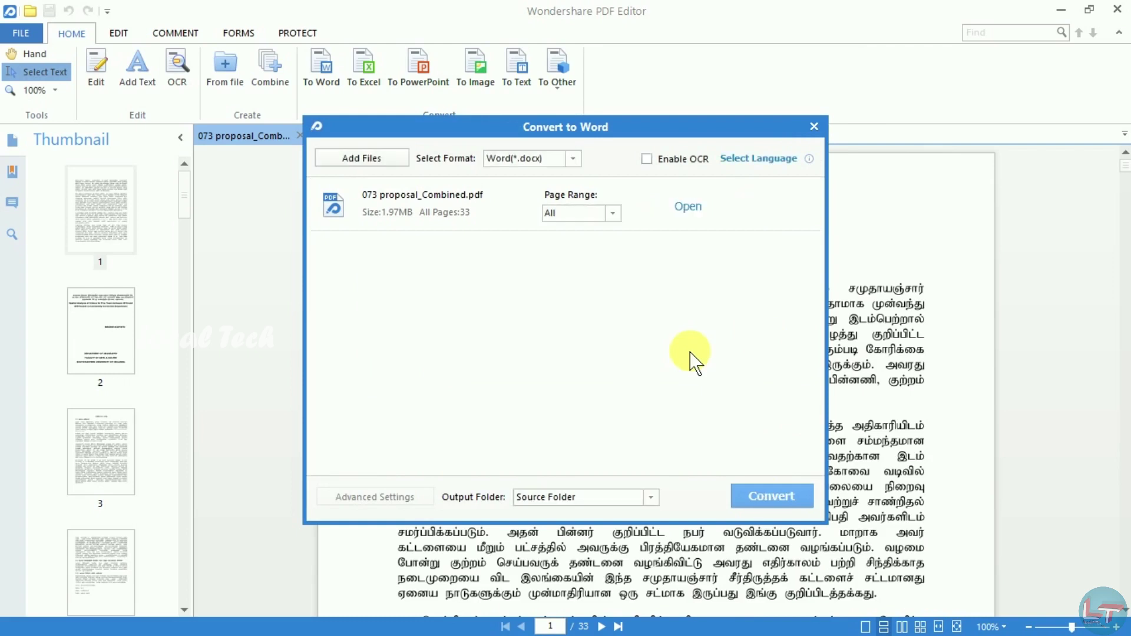
{"action": "left_click", "coordinate": [682, 205]}
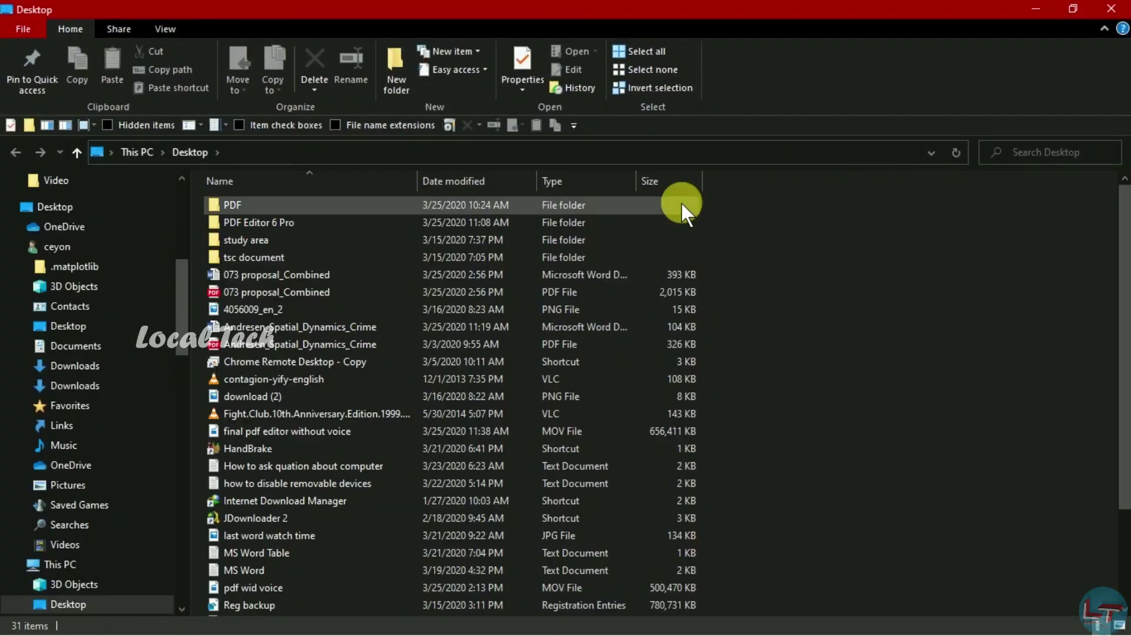
{"action": "double_click", "coordinate": [524, 274]}
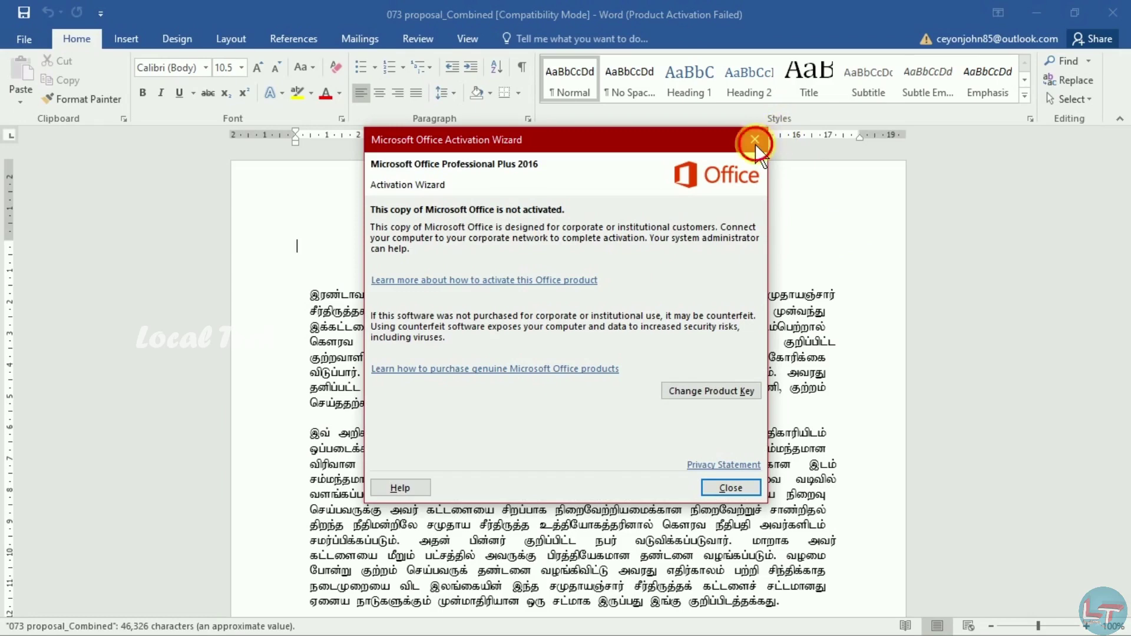
{"action": "left_click", "coordinate": [754, 140]}
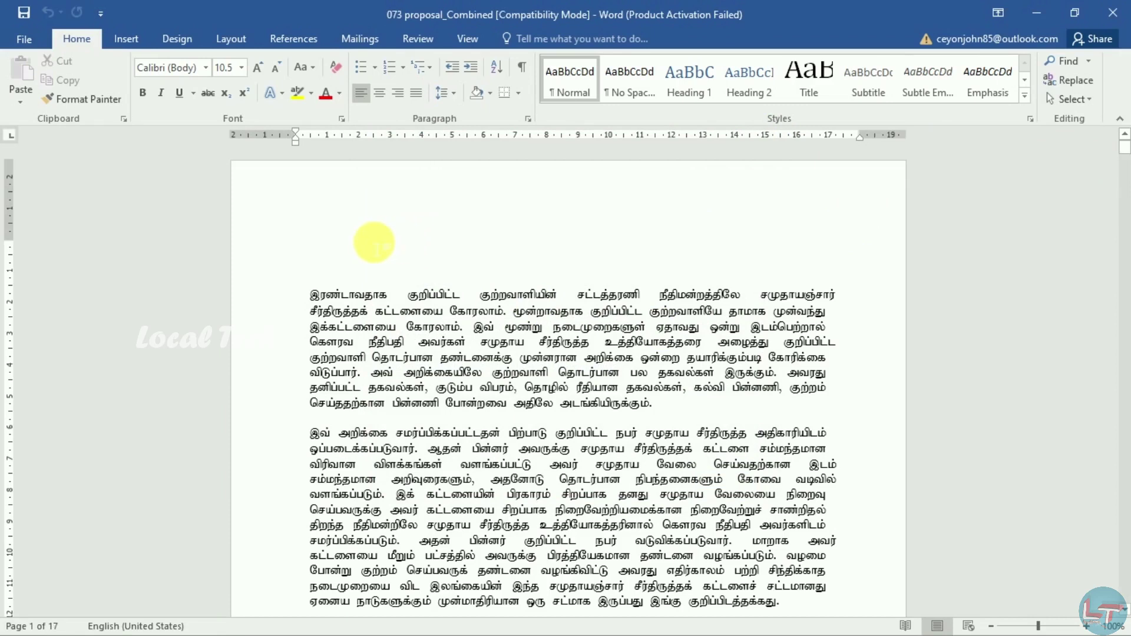
Change the font colour of the first sentence on page 1 to standard red
{"action": "left_click_drag", "start_coordinate": [318, 301], "coordinate": [489, 309]}
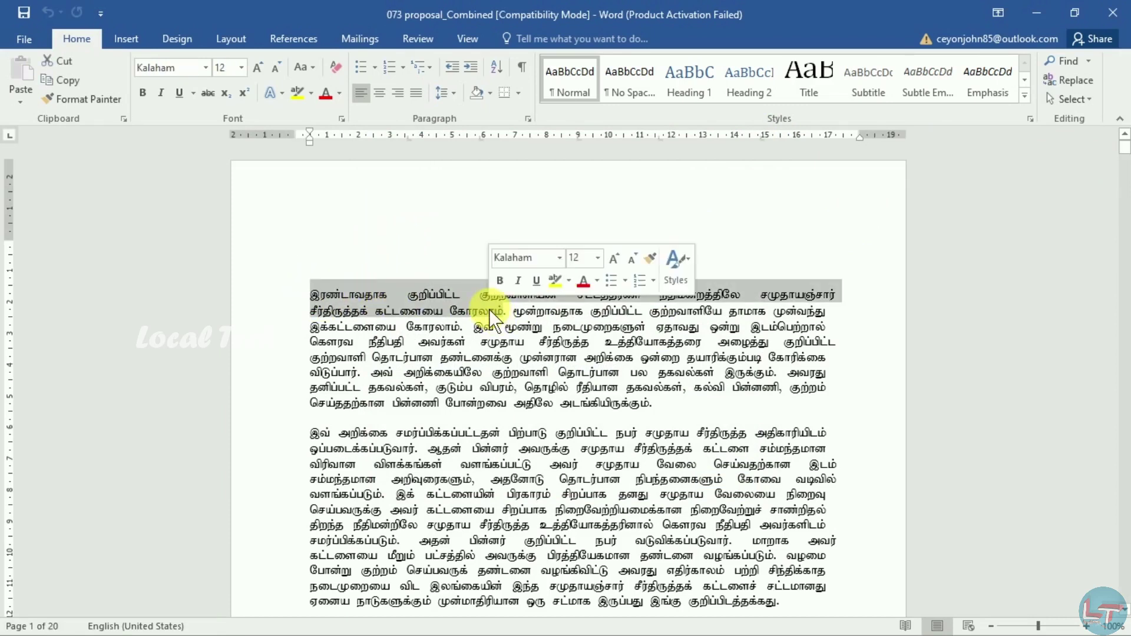
{"action": "left_click", "coordinate": [340, 100]}
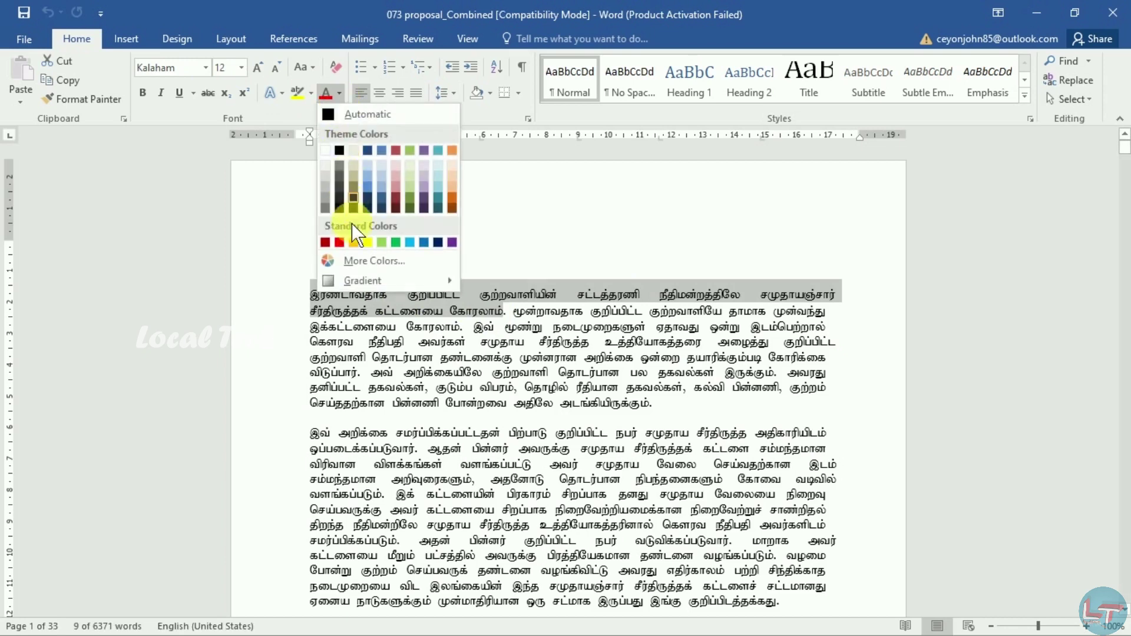
{"action": "left_click", "coordinate": [340, 243]}
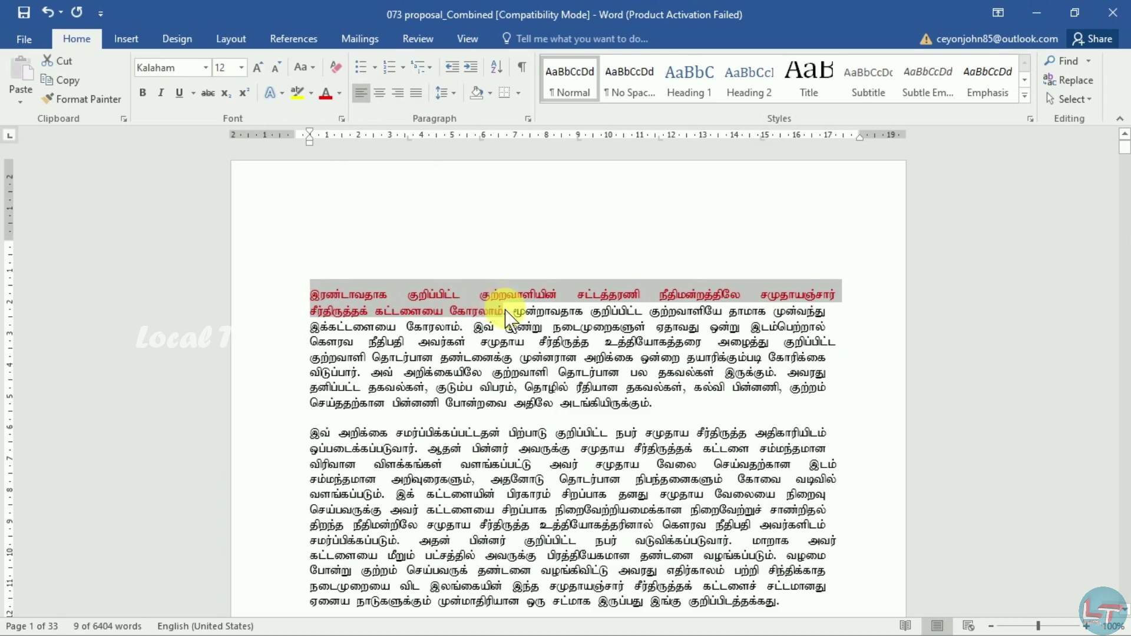
Replace the first word of the red opening sentence on page 1 with "லோக்கல் டெக்"
{"action": "left_click", "coordinate": [451, 286]}
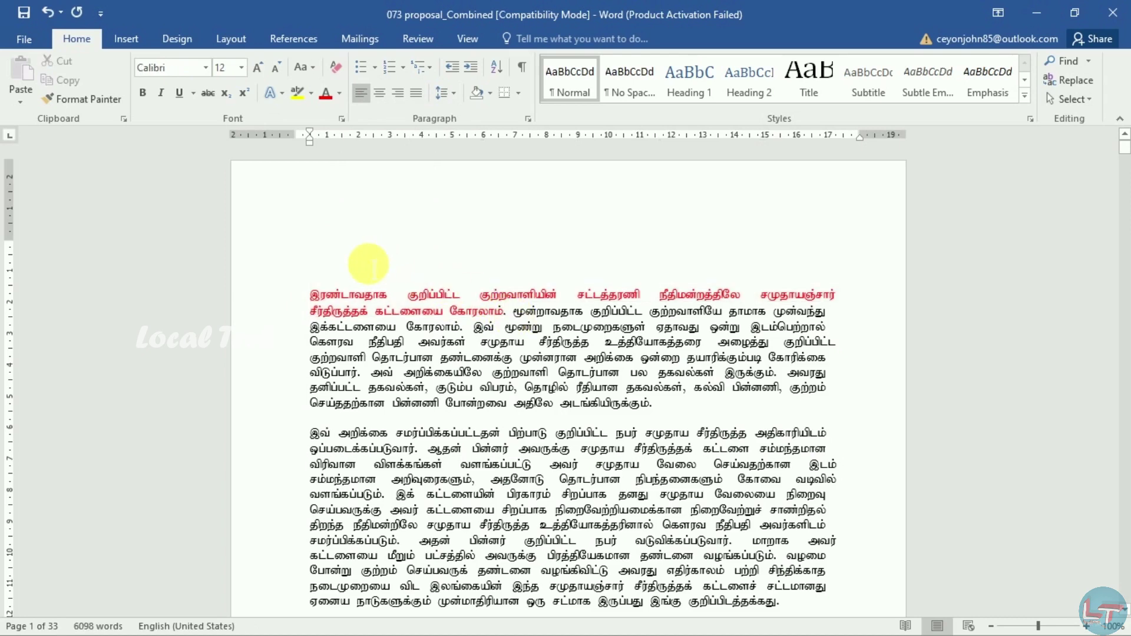
{"action": "left_click", "coordinate": [323, 304]}
{"action": "type", "text": "வேடி"}
{"action": "type", "text": "க்கல் டெக்"}
Enlarge the text "லோக்கல் டெக்" at the start of page 1 to 28 pt
{"action": "left_click_drag", "start_coordinate": [311, 323], "coordinate": [400, 328]}
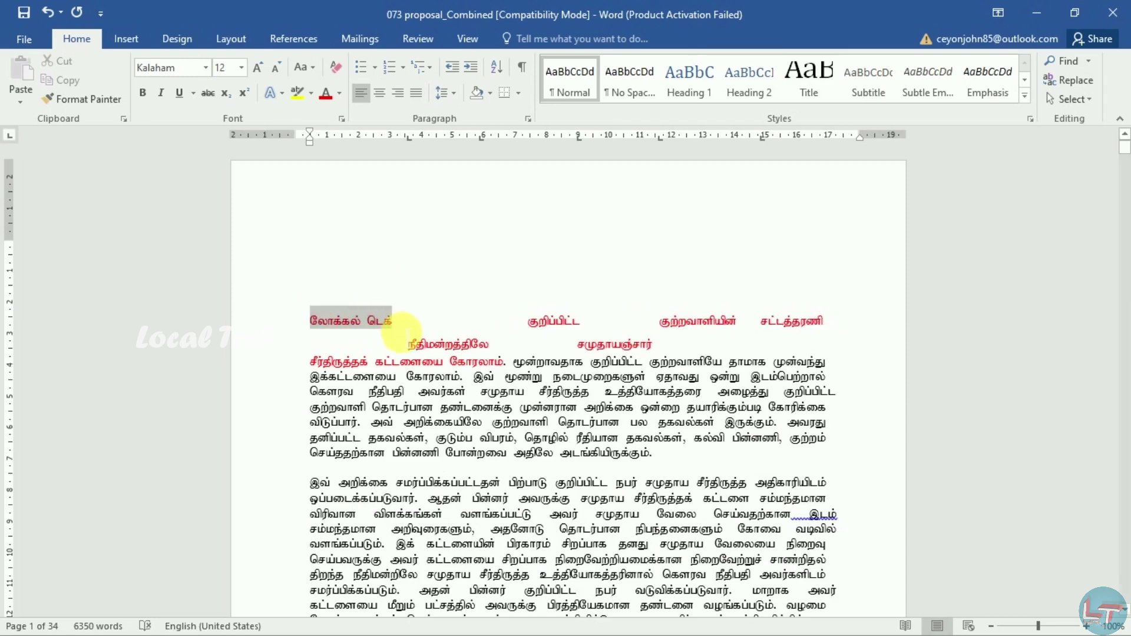
{"action": "key", "text": "ctrl+shift+period"}
{"action": "key", "text": "ctrl+shift+period"}
{"action": "key", "text": "ctrl+shift+period"}
{"action": "key", "text": "ctrl+shift+period"}
{"action": "key", "text": "ctrl+shift+period"}
{"action": "key", "text": "ctrl+shift+period"}
{"action": "key", "text": "ctrl+shift+period"}
{"action": "key", "text": "ctrl+shift+period"}
Close the 073 proposal_Combined Word document without saving its changes, and close the Desktop folder window
{"action": "left_click_drag", "start_coordinate": [1124, 147], "coordinate": [1124, 227]}
{"action": "left_click_drag", "start_coordinate": [1125, 362], "coordinate": [1096, 241]}
{"action": "left_click_drag", "start_coordinate": [1066, 50], "coordinate": [1066, 51]}
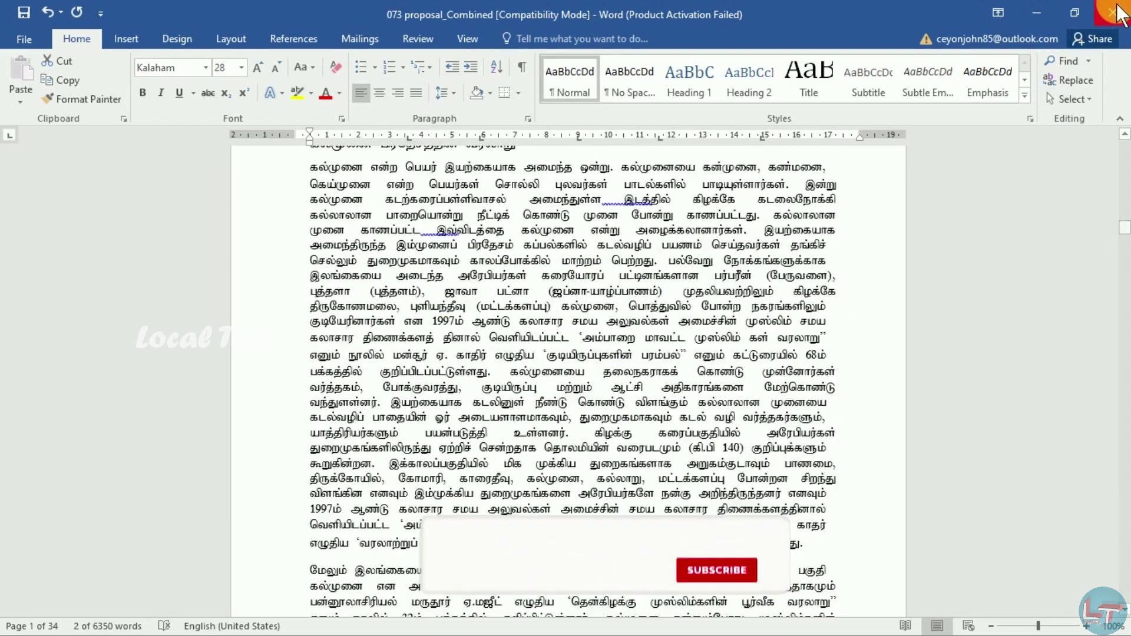
{"action": "left_click", "coordinate": [1113, 12]}
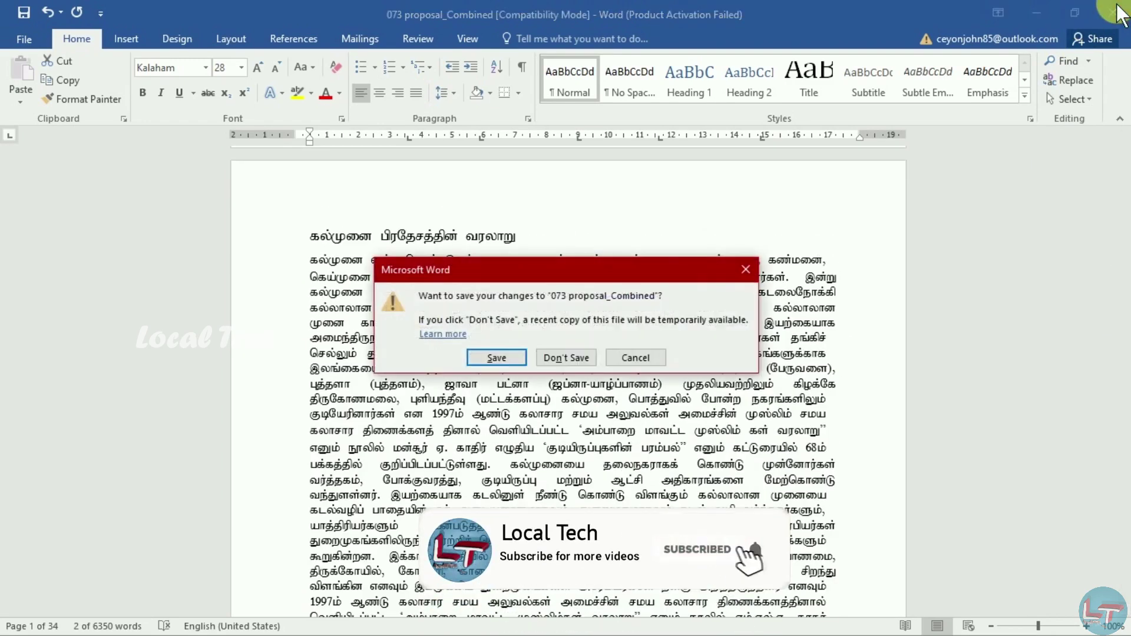
{"action": "left_click", "coordinate": [566, 356]}
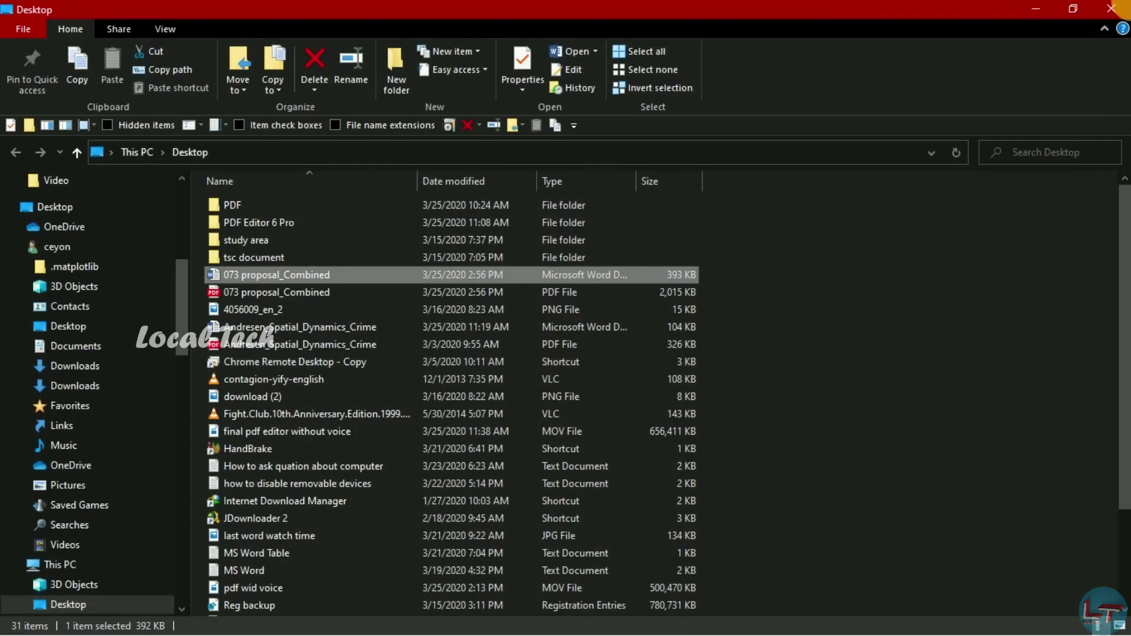
{"action": "left_click", "coordinate": [1119, 9]}
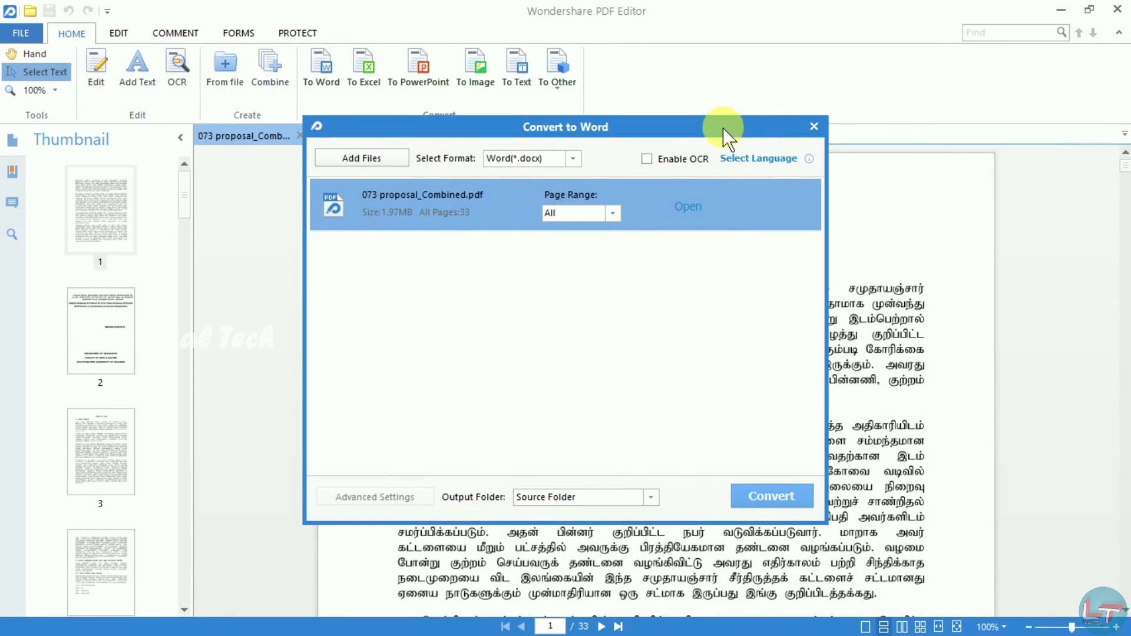
Dismiss the Word conversion, view the PowerPoint conversion options for the combined PDF without converting, and exit Wondershare PDF Editor
{"action": "left_click", "coordinate": [813, 126]}
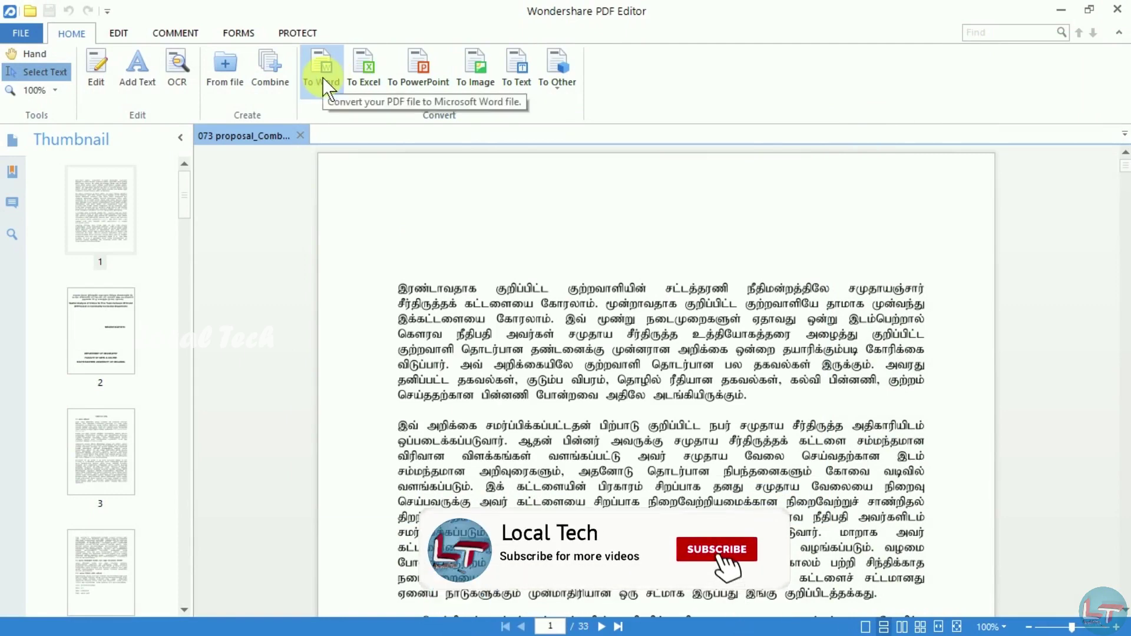
{"action": "left_click", "coordinate": [411, 75]}
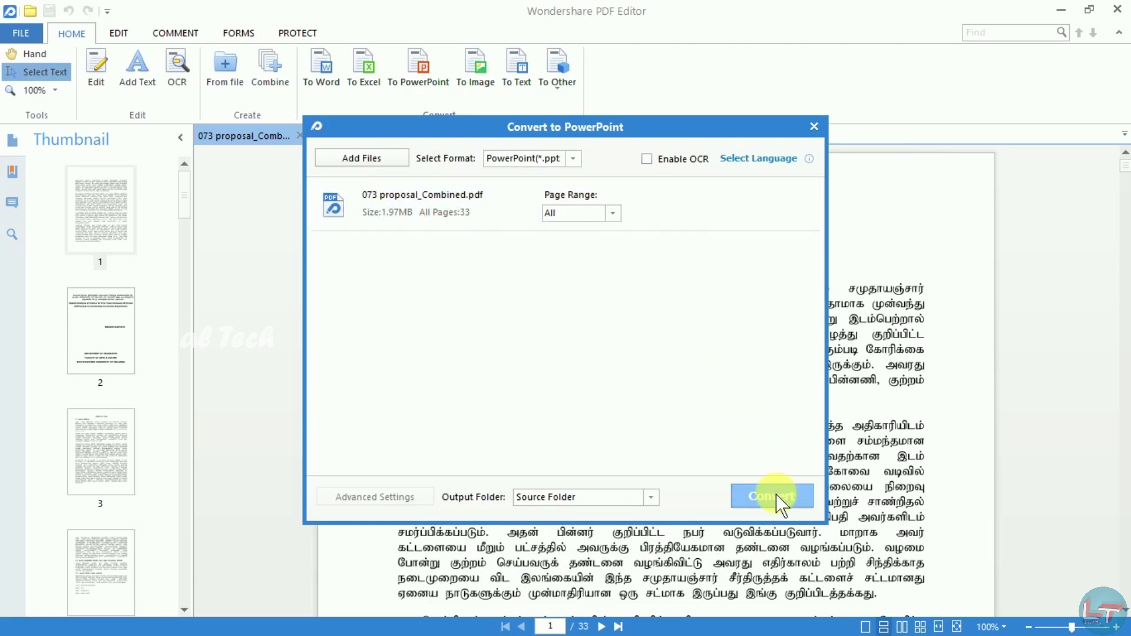
{"action": "left_click", "coordinate": [816, 139]}
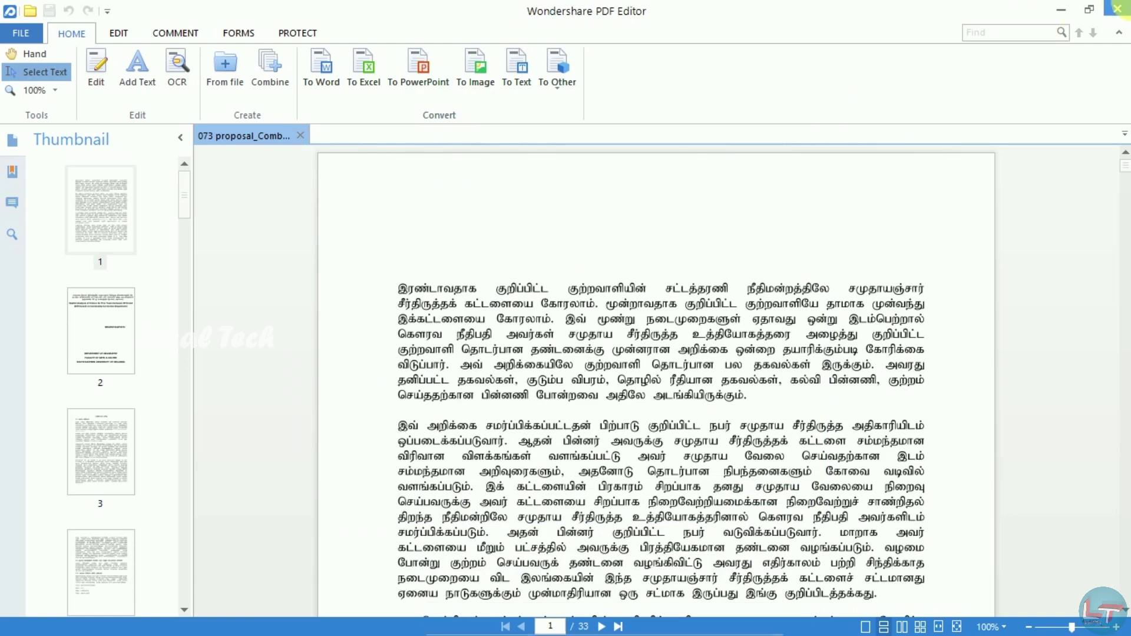
{"action": "left_click", "coordinate": [1117, 8]}
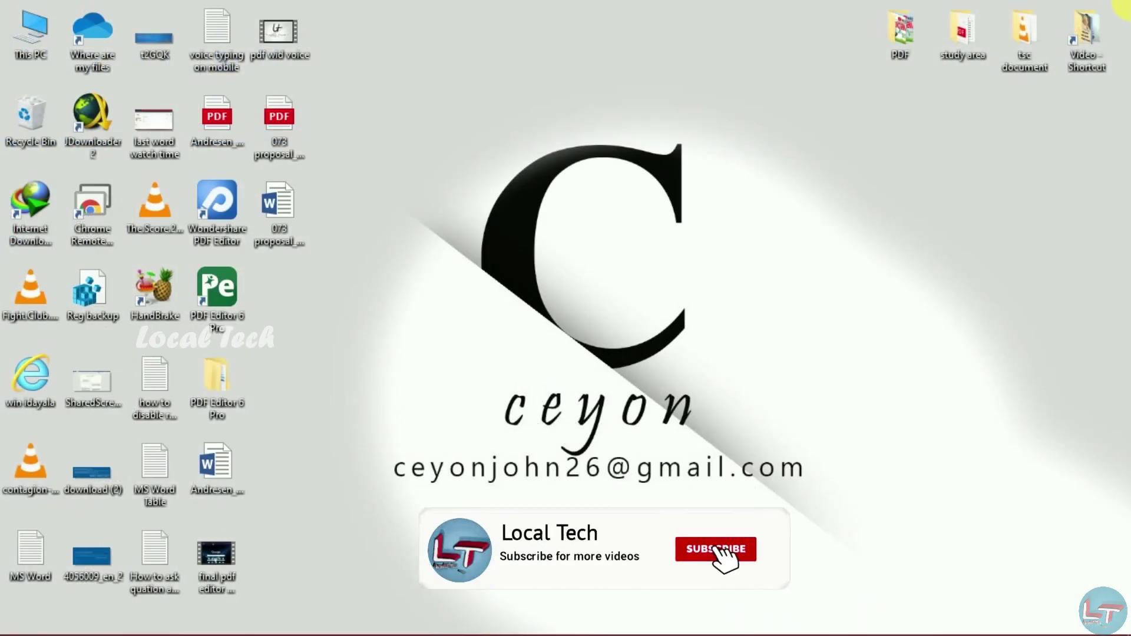